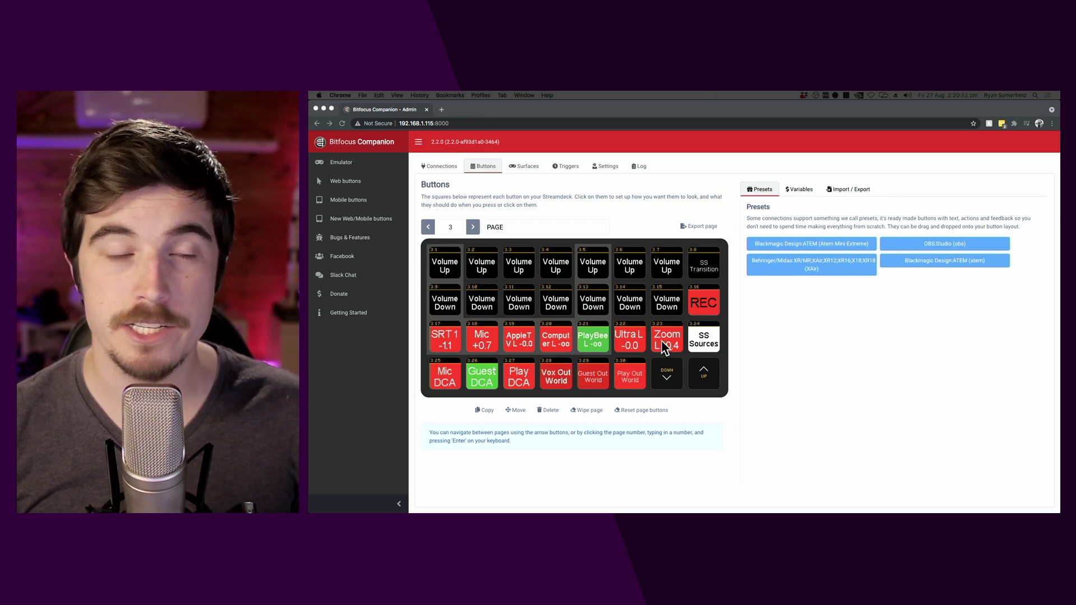
Switch to X AIR Edit and arrange its mixer window side by side with a narrowed Companion browser window.
{"action": "key", "text": "super+Tab"}
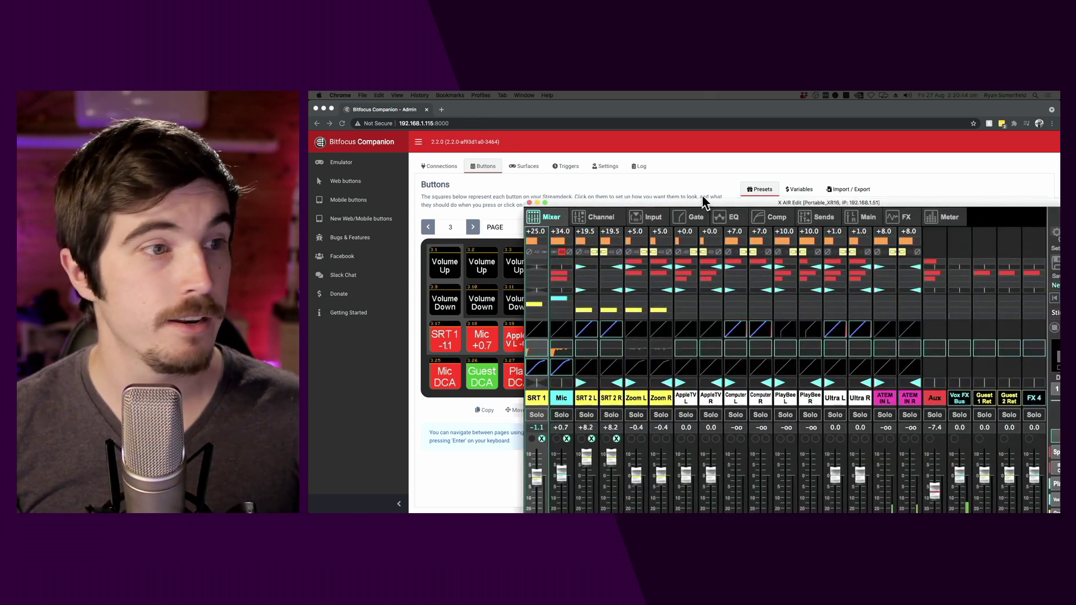
{"action": "left_click_drag", "start_coordinate": [705, 200], "coordinate": [903, 107]}
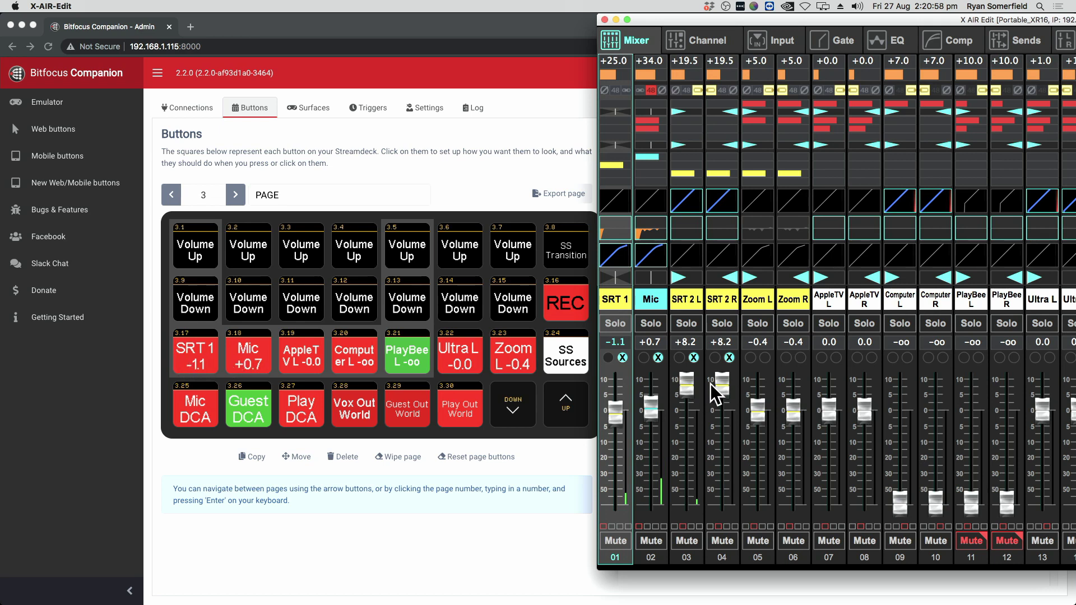
{"action": "left_click", "coordinate": [190, 307]}
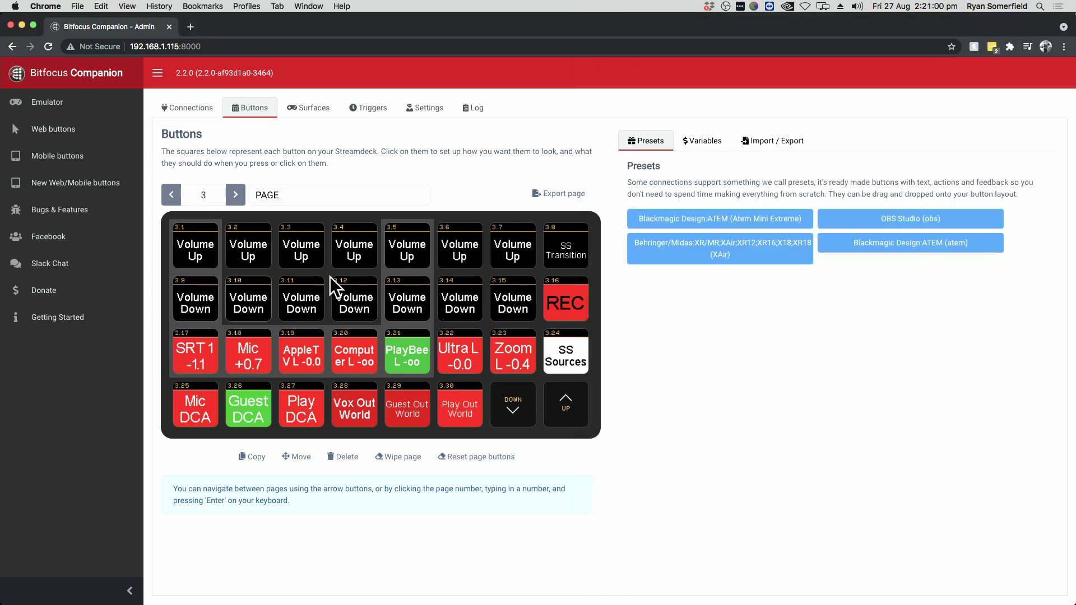
{"action": "left_click_drag", "start_coordinate": [1067, 21], "coordinate": [592, 22]}
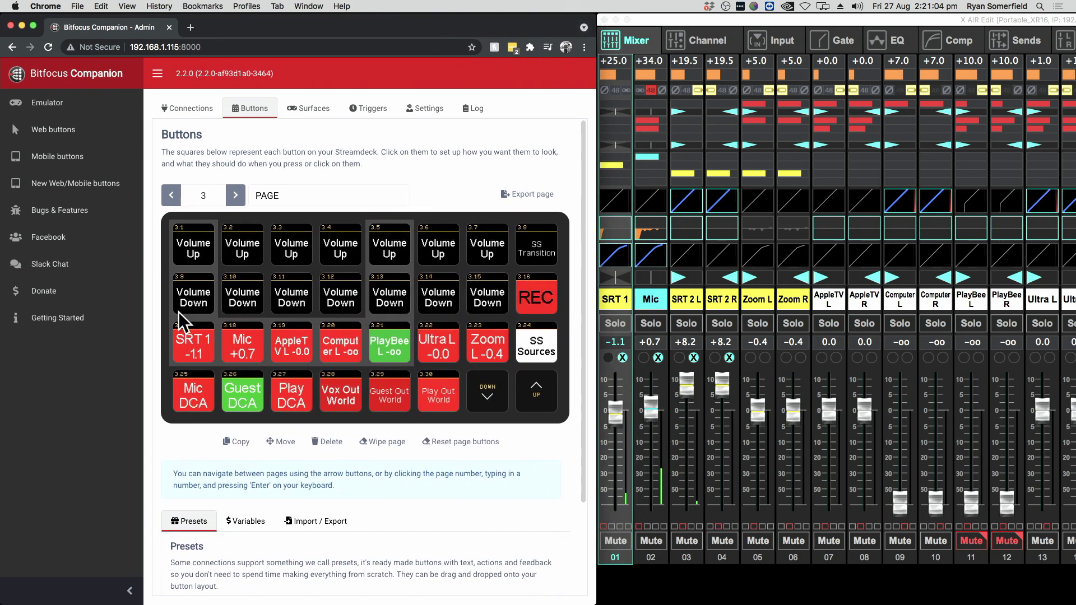
Trigger the SRT 1 Volume Down, Volume Up and Volume Down buttons on page 3 to move the channel 1 fader.
{"action": "left_click", "coordinate": [185, 296]}
{"action": "left_click", "coordinate": [186, 296], "text": "shift"}
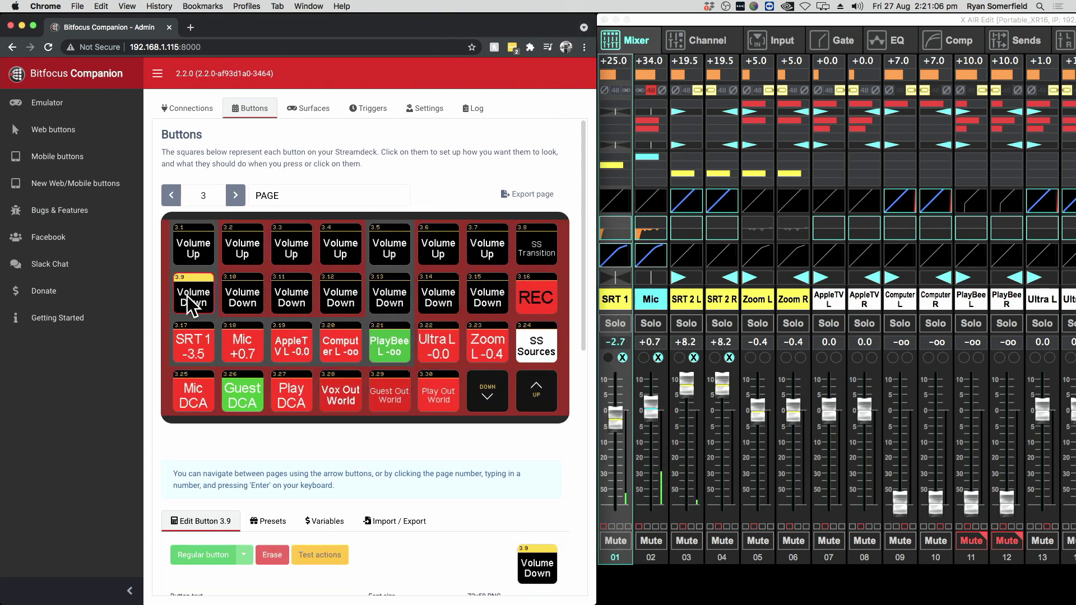
{"action": "left_click", "coordinate": [191, 257], "text": "shift"}
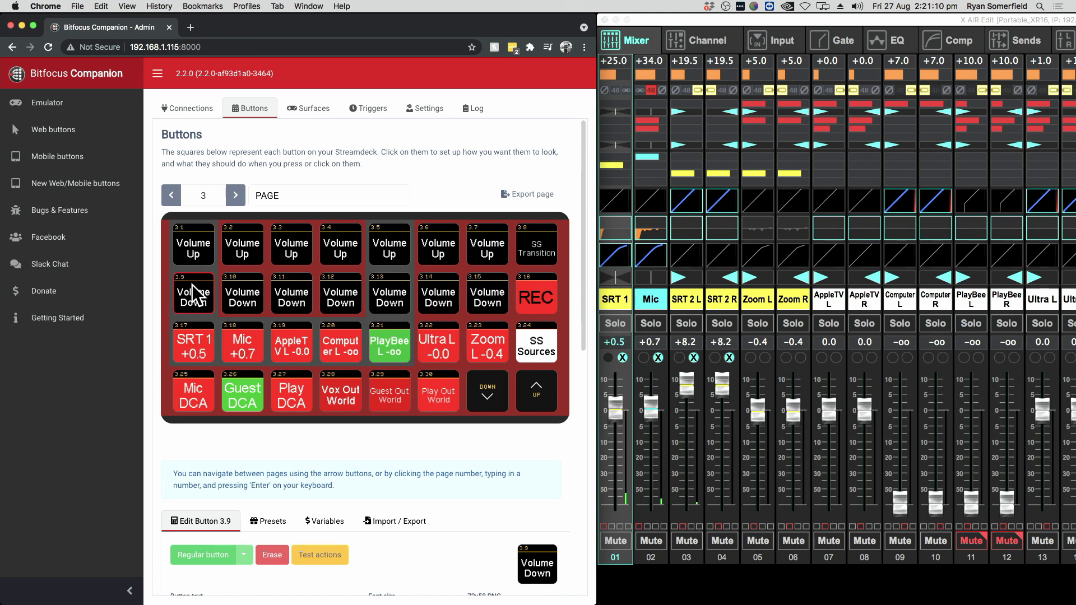
{"action": "left_click", "coordinate": [195, 298], "text": "shift"}
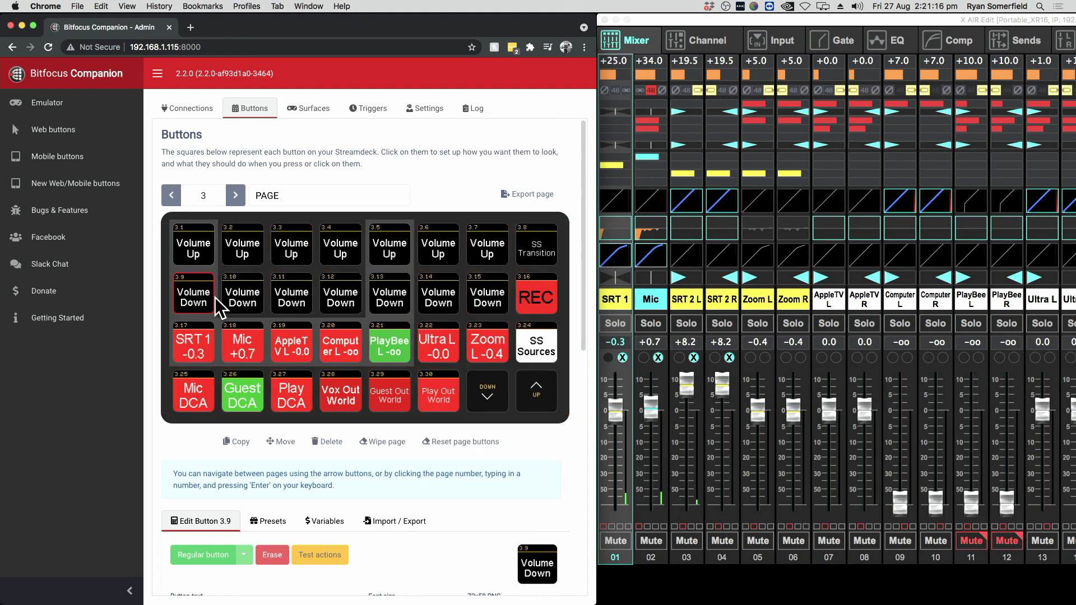
Test the SRT 1 mute button on page 3 by triggering it twice, and point out the output buttons below.
{"action": "left_click", "coordinate": [194, 342], "text": "shift"}
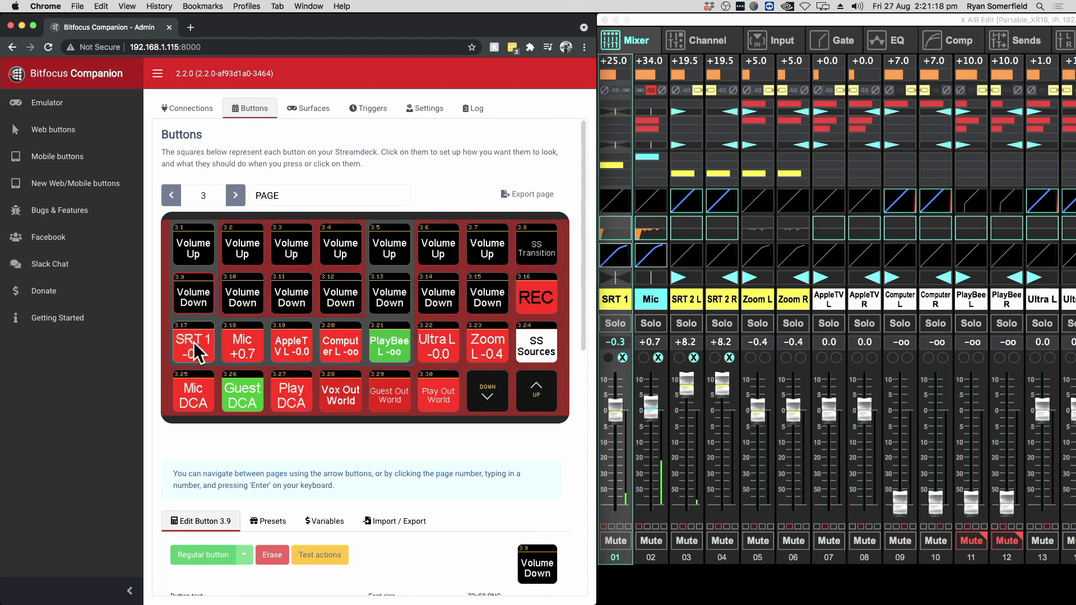
{"action": "left_click", "coordinate": [194, 343], "text": "shift"}
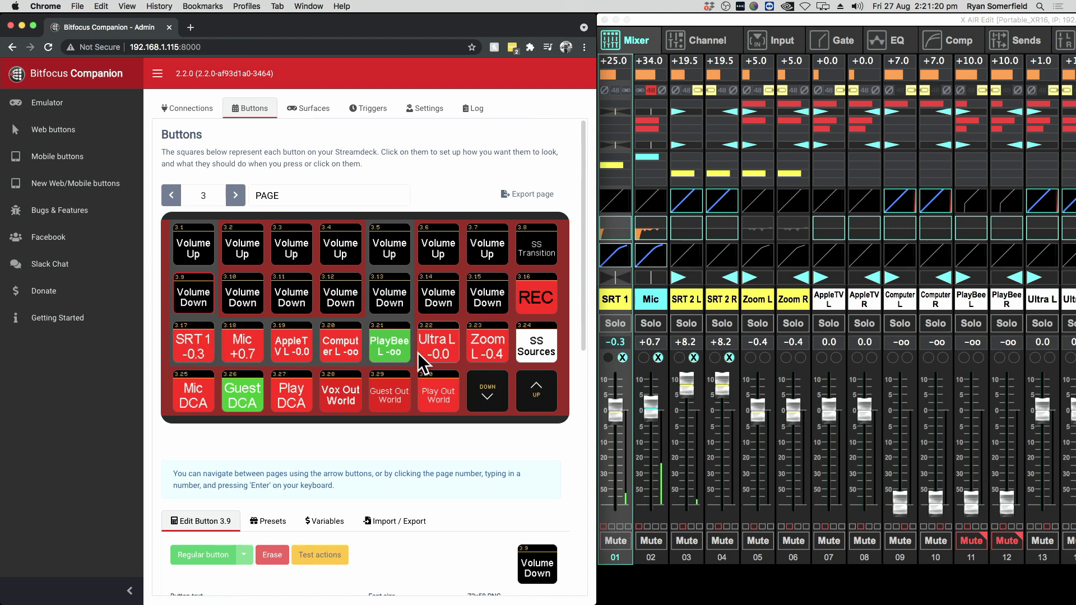
{"action": "left_click", "coordinate": [203, 348]}
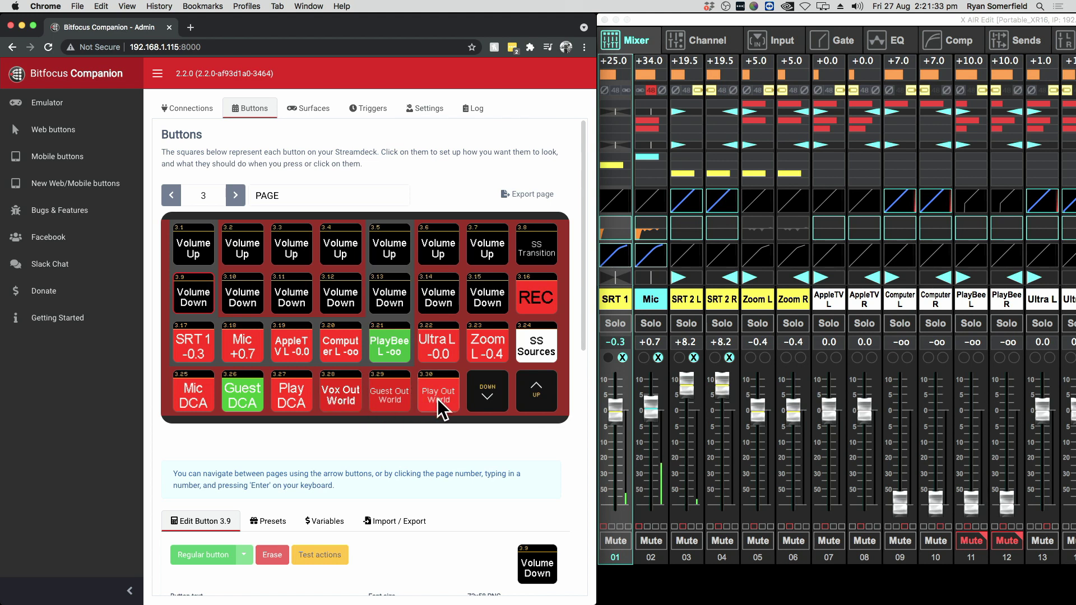
{"action": "left_click", "coordinate": [346, 399]}
{"action": "left_click", "coordinate": [405, 407]}
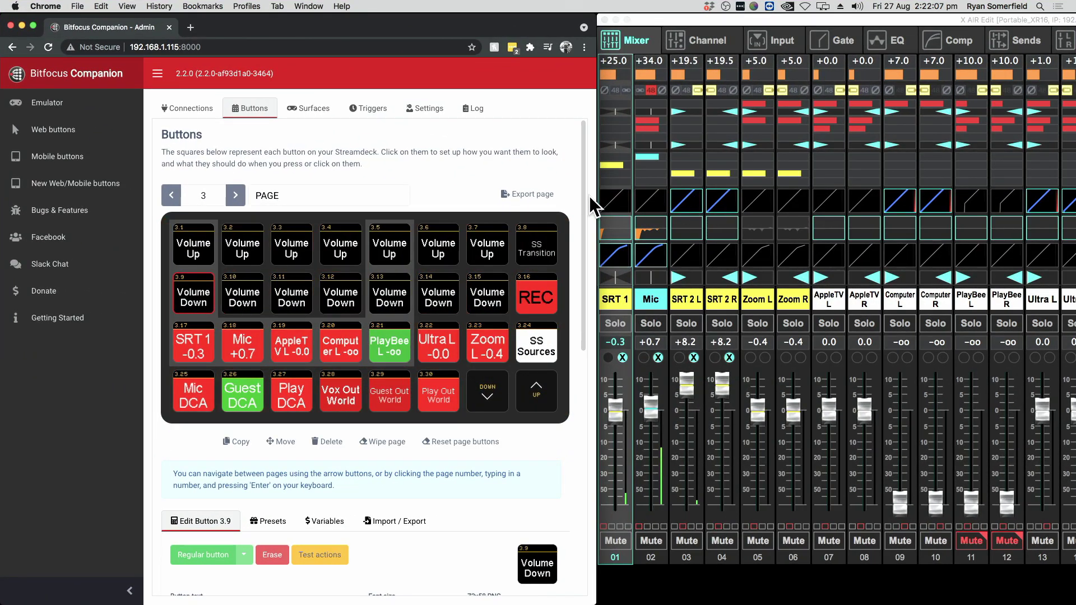
Widen the browser window again, open Volume Up button 3.1 for editing and enlarge the page to 110%.
{"action": "left_click_drag", "start_coordinate": [600, 194], "coordinate": [1075, 194]}
{"action": "left_click", "coordinate": [206, 260]}
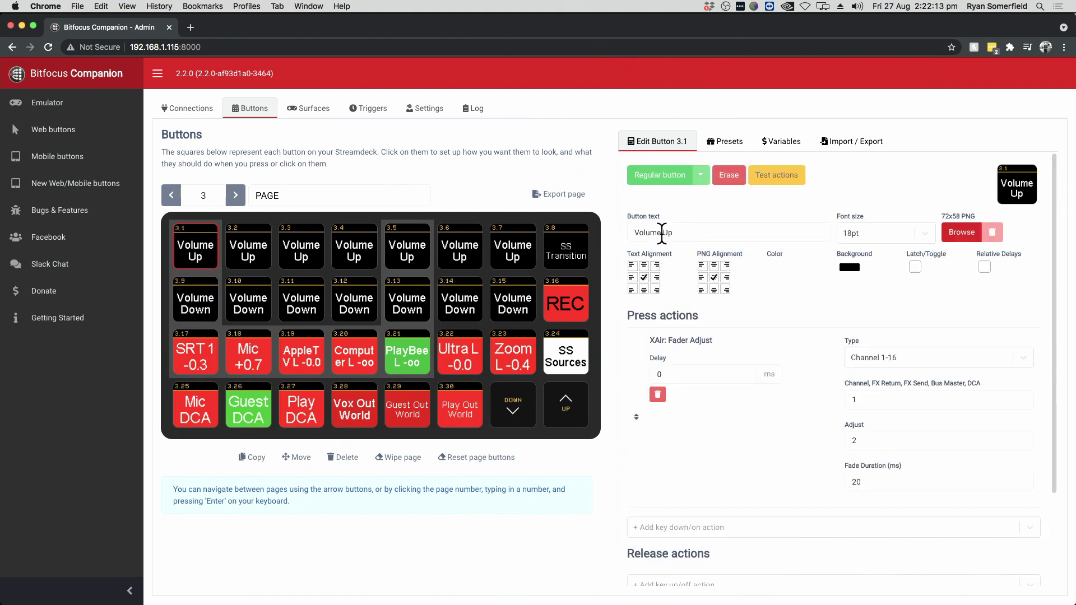
{"action": "key", "text": "super+equal"}
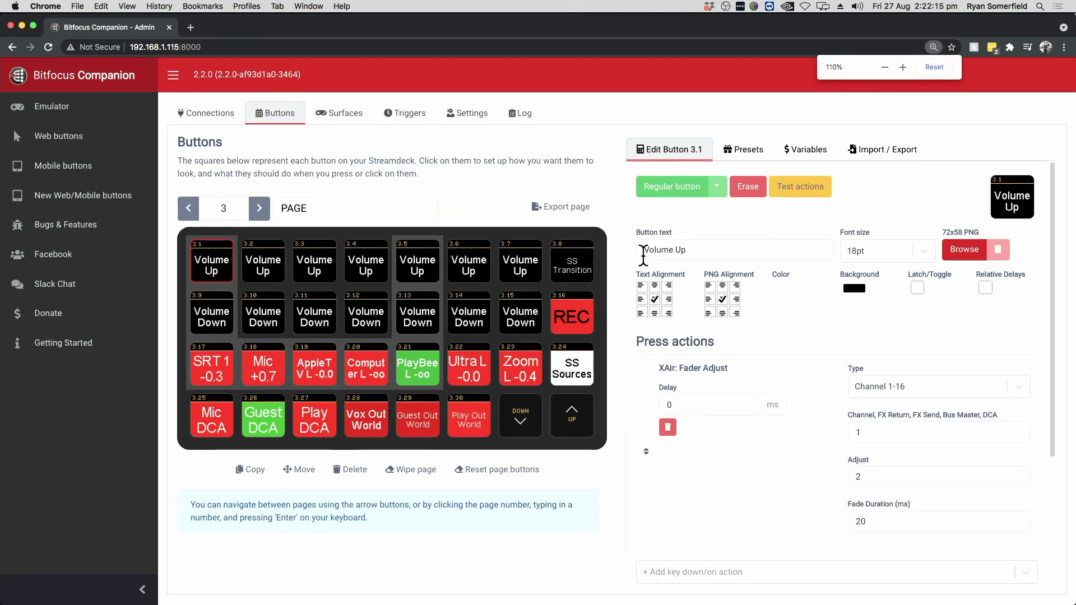
{"action": "key", "text": "super+equal"}
{"action": "key", "text": "super+minus"}
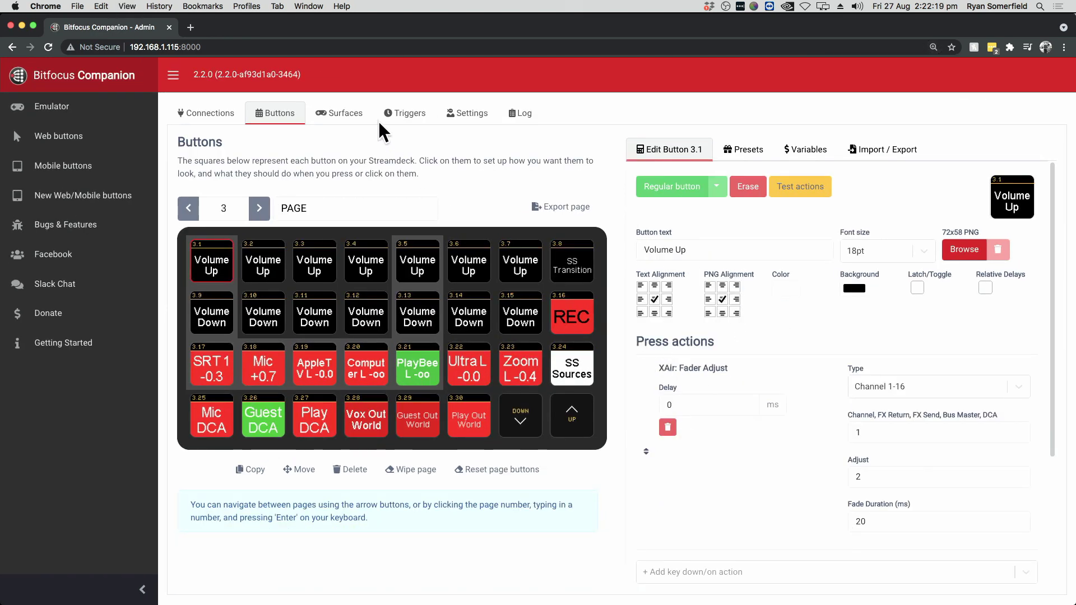
Locate the Behringer/Midas xair entry among the connections and search the available modules for "air".
{"action": "left_click", "coordinate": [229, 114]}
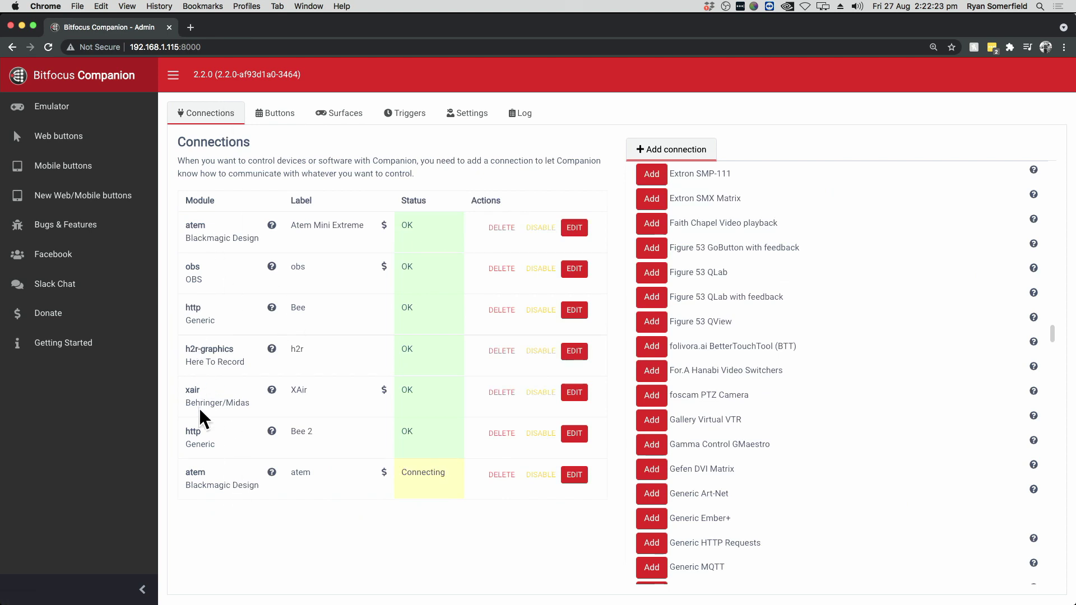
{"action": "left_click_drag", "start_coordinate": [187, 387], "coordinate": [234, 404]}
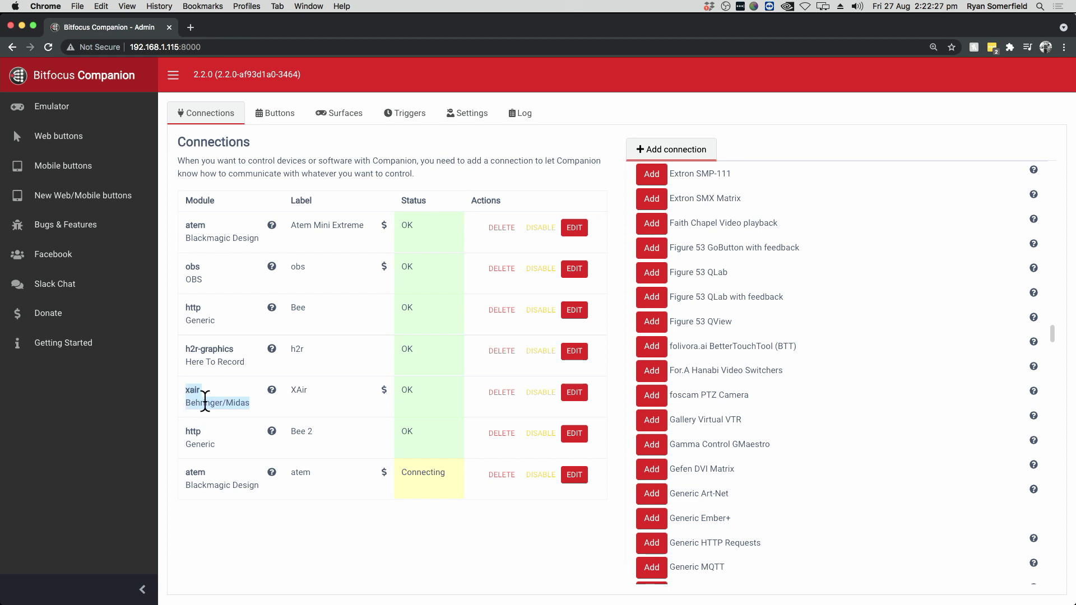
{"action": "scroll", "coordinate": [787, 174], "scroll_direction": "up", "scroll_amount": 20}
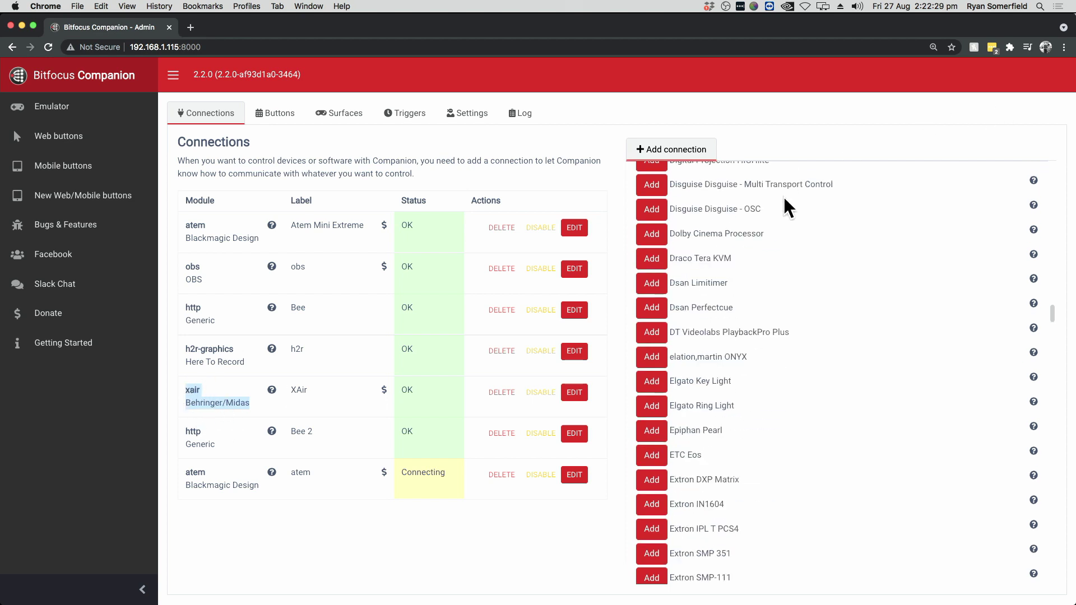
{"action": "left_click", "coordinate": [754, 235]}
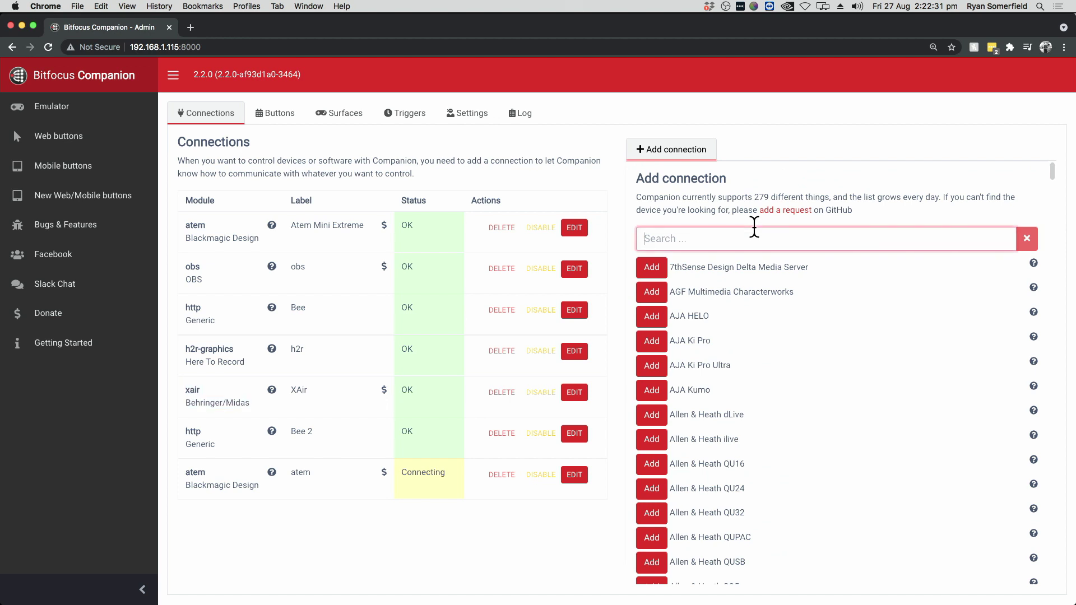
{"action": "type", "text": "air"}
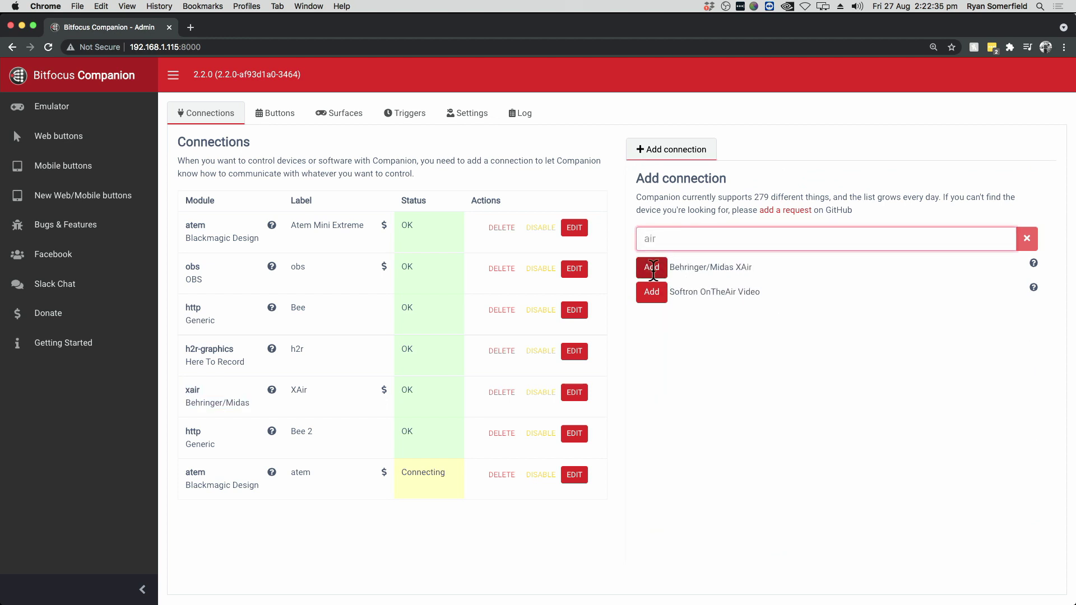
Open the existing XAir connection's configuration and inspect its label and target IP.
{"action": "left_click", "coordinate": [567, 394]}
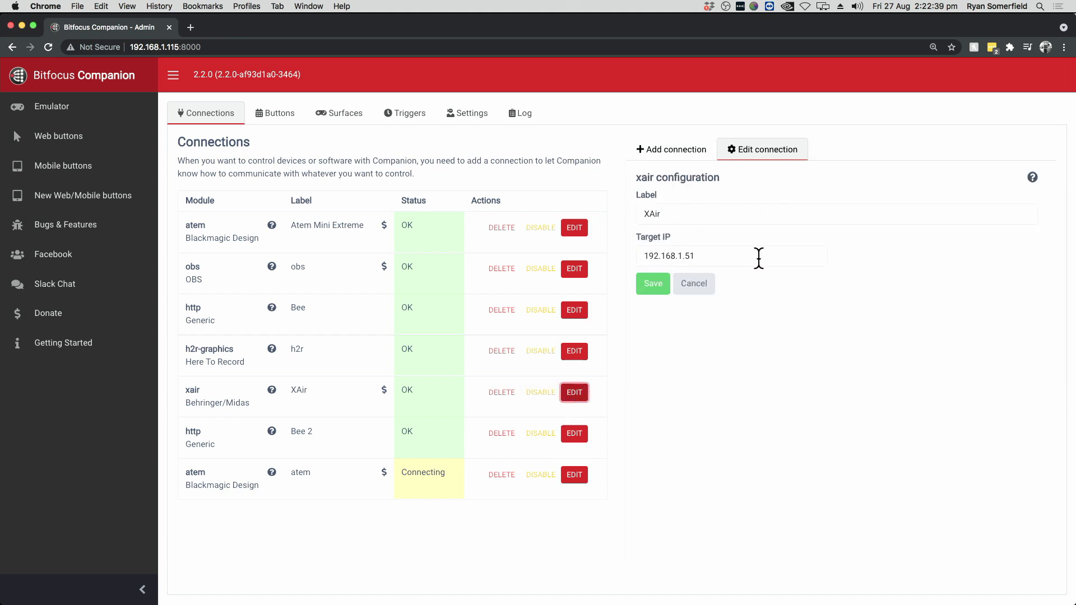
{"action": "left_click", "coordinate": [639, 258]}
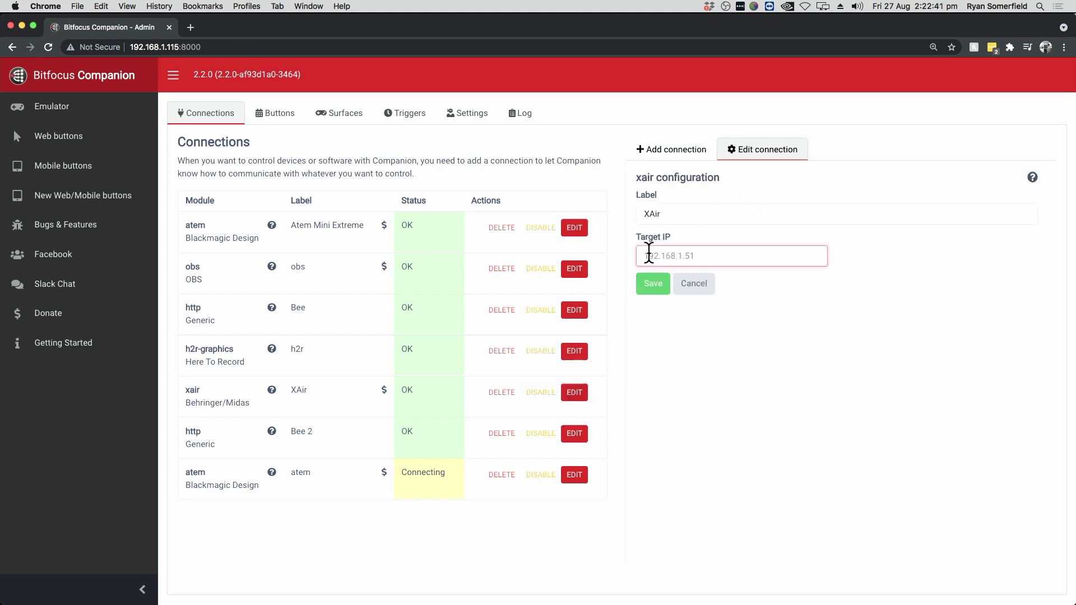
{"action": "double_click", "coordinate": [653, 214]}
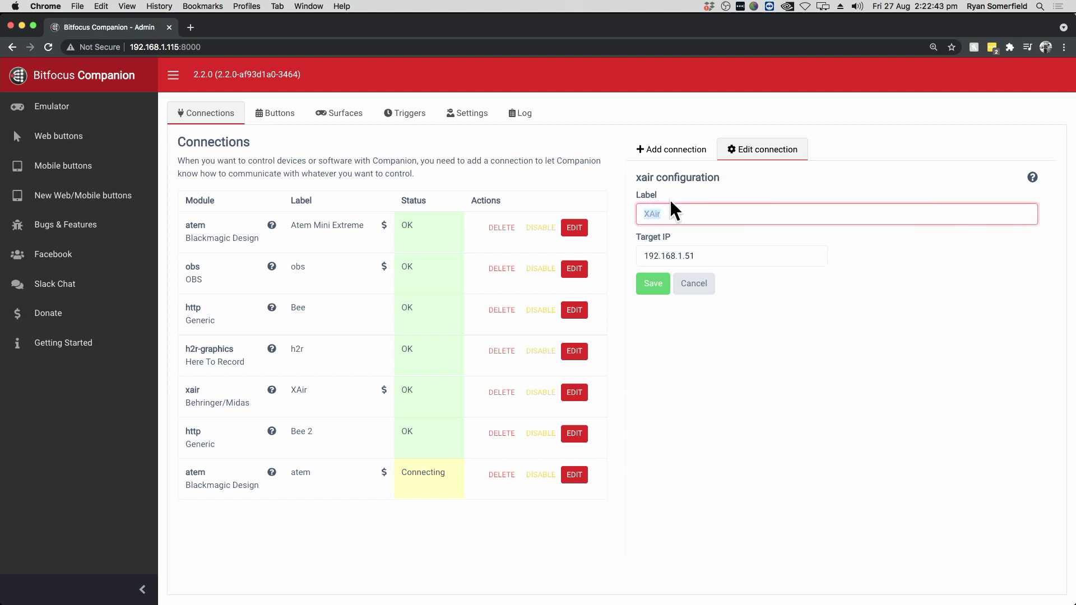
{"action": "left_click", "coordinate": [673, 214]}
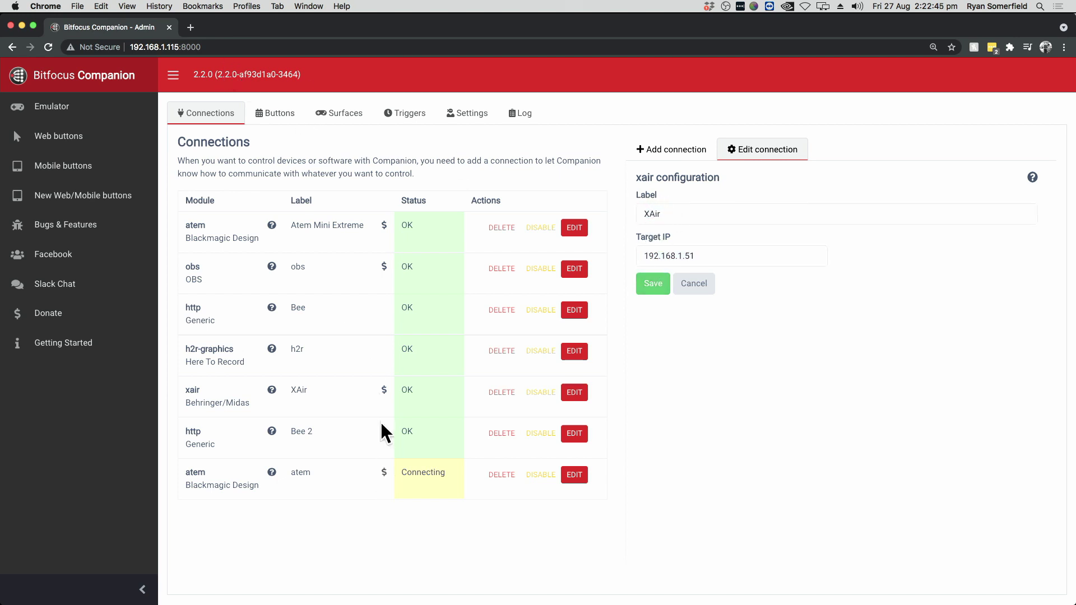
Examine the XAir press actions available for Volume Up button 3.1 by filtering the action list for "air", without adding any.
{"action": "left_click", "coordinate": [263, 113]}
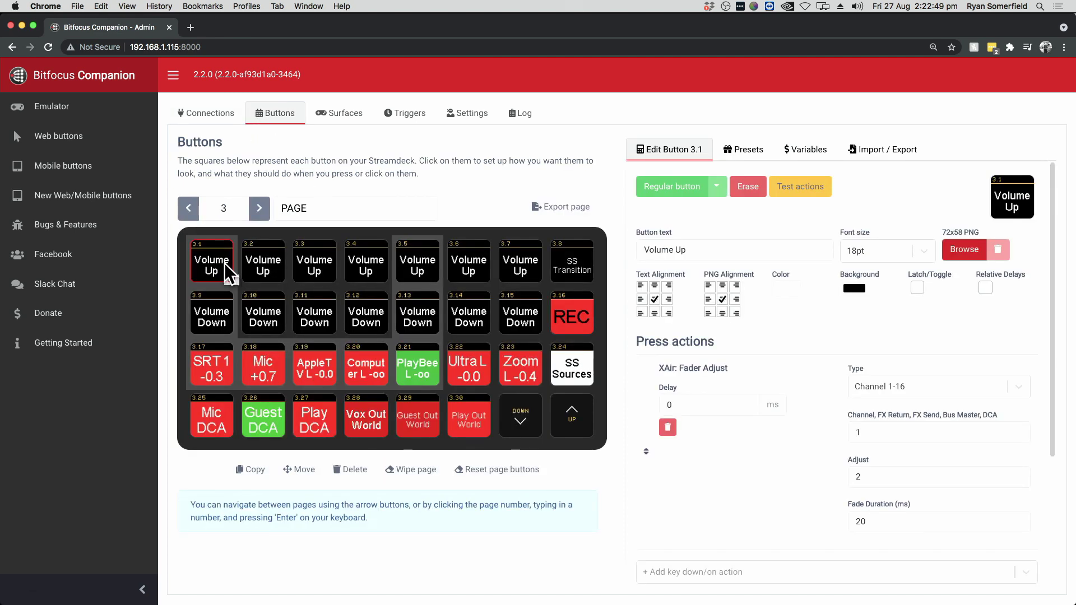
{"action": "scroll", "coordinate": [771, 476], "scroll_direction": "down", "scroll_amount": 1}
{"action": "left_click", "coordinate": [756, 552]}
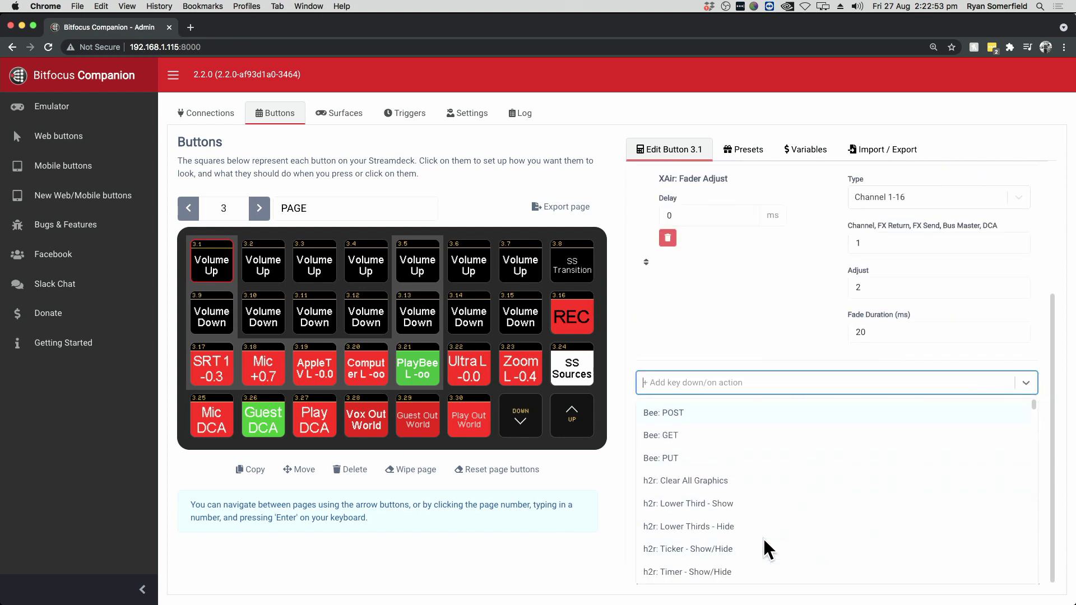
{"action": "type", "text": "ait"}
{"action": "key", "text": "BackSpace"}
{"action": "type", "text": "r"}
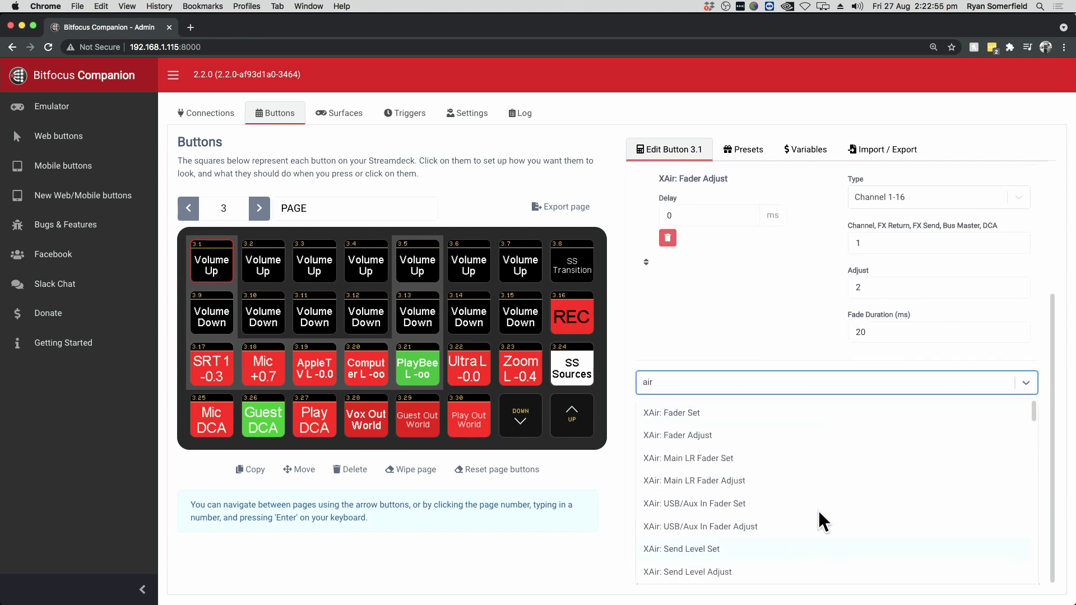
{"action": "scroll", "coordinate": [779, 465], "scroll_direction": "down", "scroll_amount": 8}
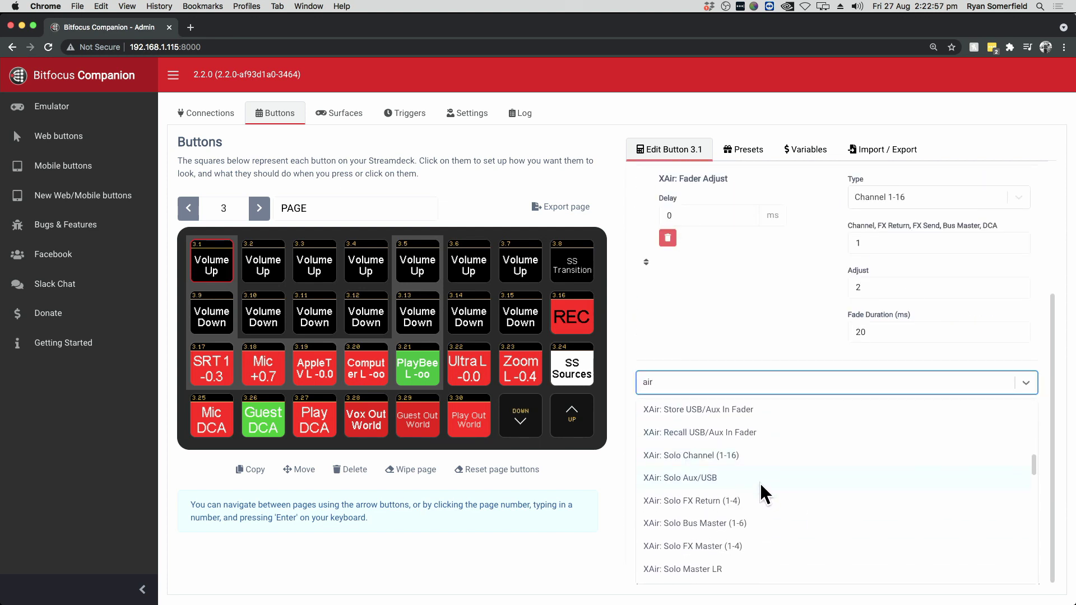
{"action": "scroll", "coordinate": [733, 460], "scroll_direction": "up", "scroll_amount": 8}
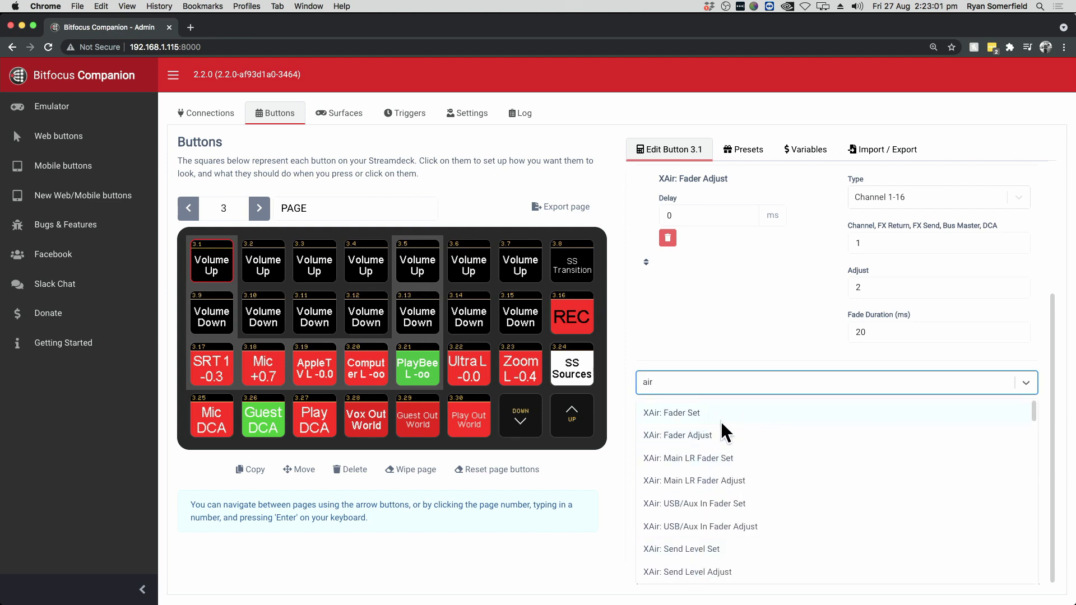
{"action": "left_click", "coordinate": [731, 332]}
{"action": "scroll", "coordinate": [735, 307], "scroll_direction": "up", "scroll_amount": 4}
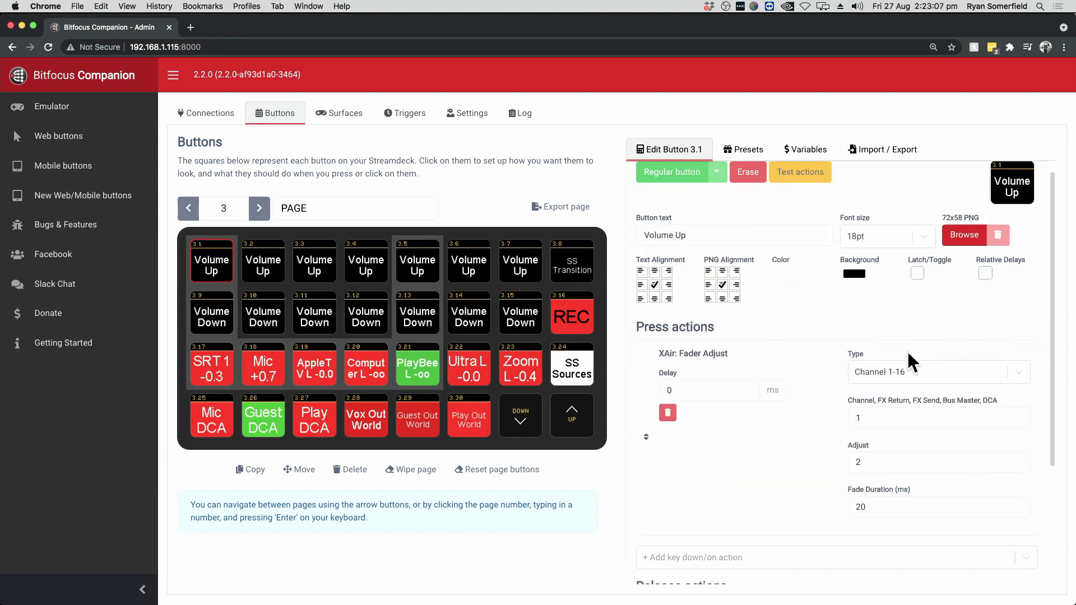
Set button 3.1's XAir Fader Adjust action to type Channel 1-16, channel 1, adjust 20 and fade duration 200 ms.
{"action": "left_click", "coordinate": [882, 374]}
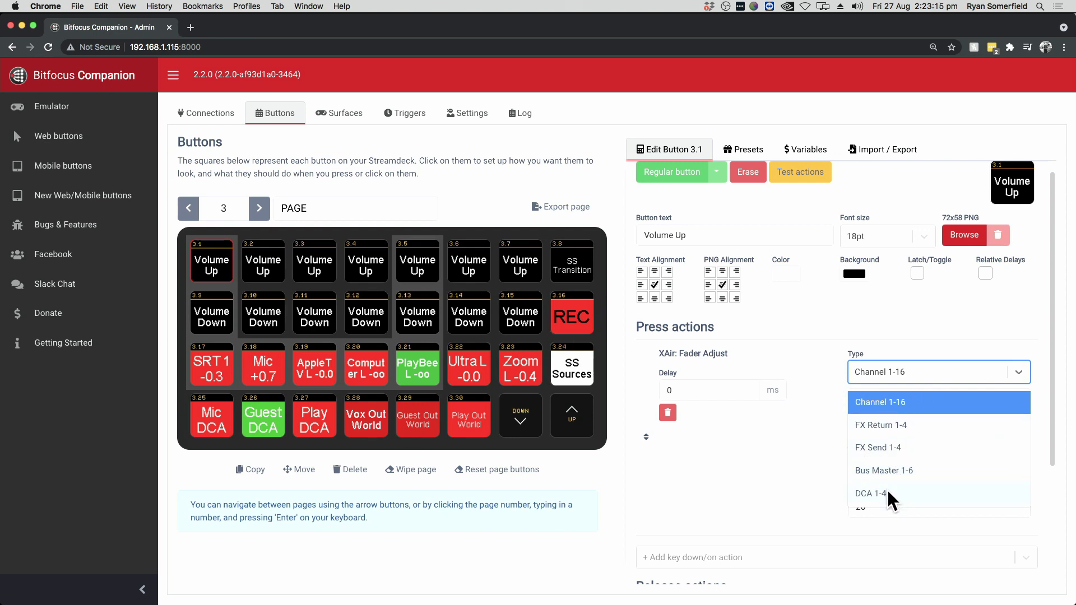
{"action": "left_click", "coordinate": [885, 397]}
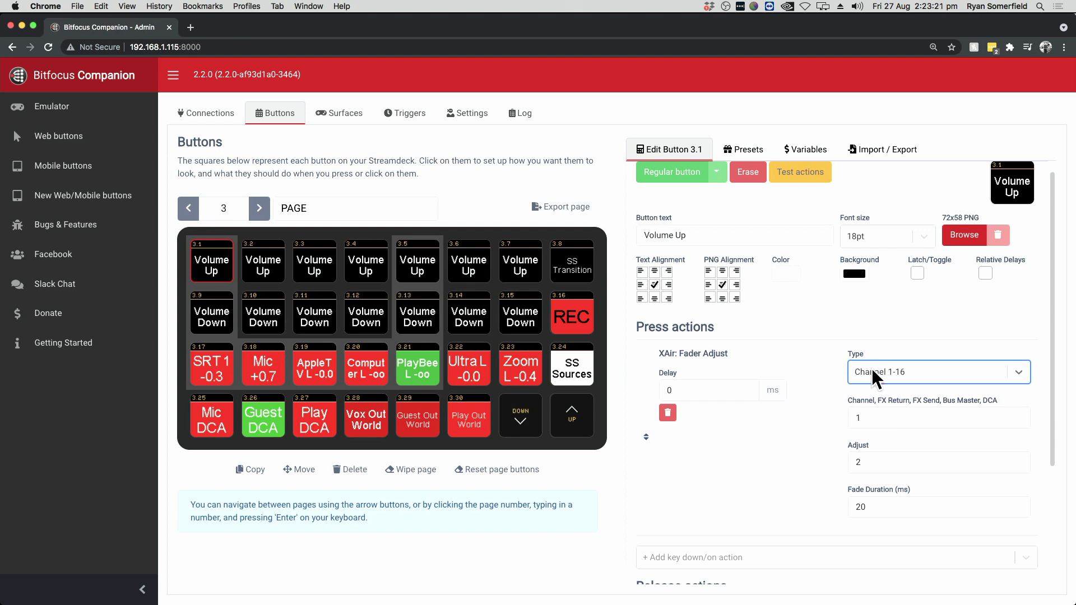
{"action": "left_click", "coordinate": [862, 414]}
{"action": "type", "text": "1"}
{"action": "left_click", "coordinate": [874, 460]}
{"action": "type", "text": "2"}
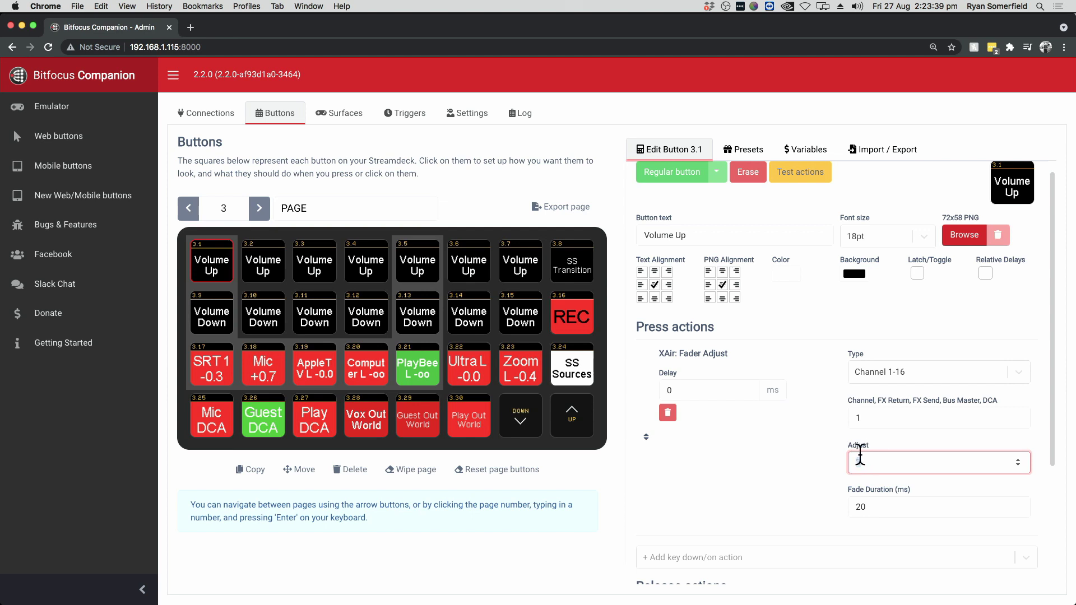
{"action": "left_click", "coordinate": [866, 506]}
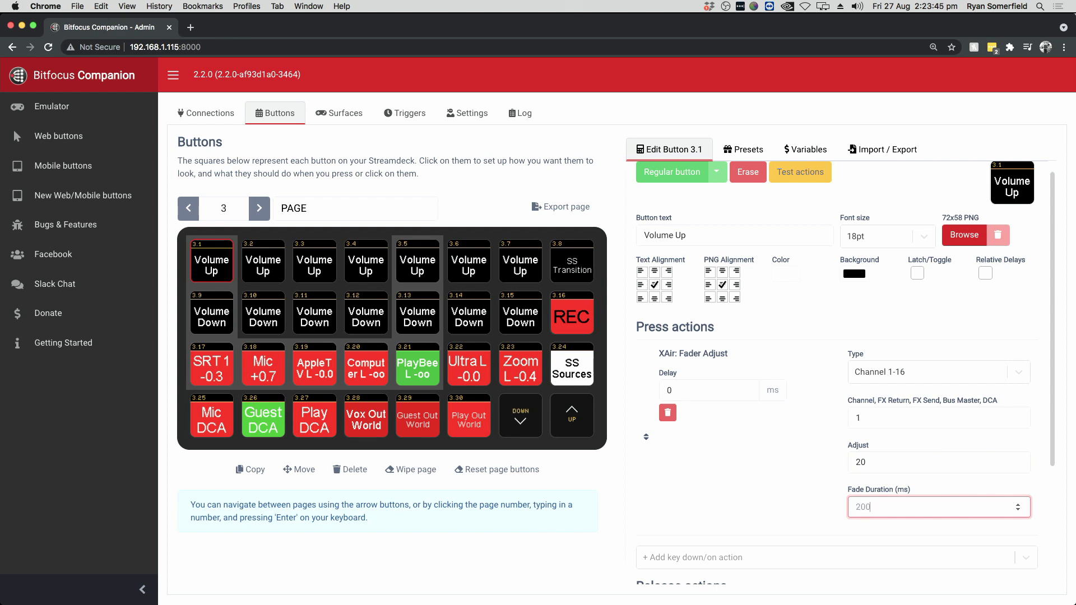
Bring the X AIR Edit mixer back into view and narrow the Companion window beside it.
{"action": "key", "text": "super+Tab"}
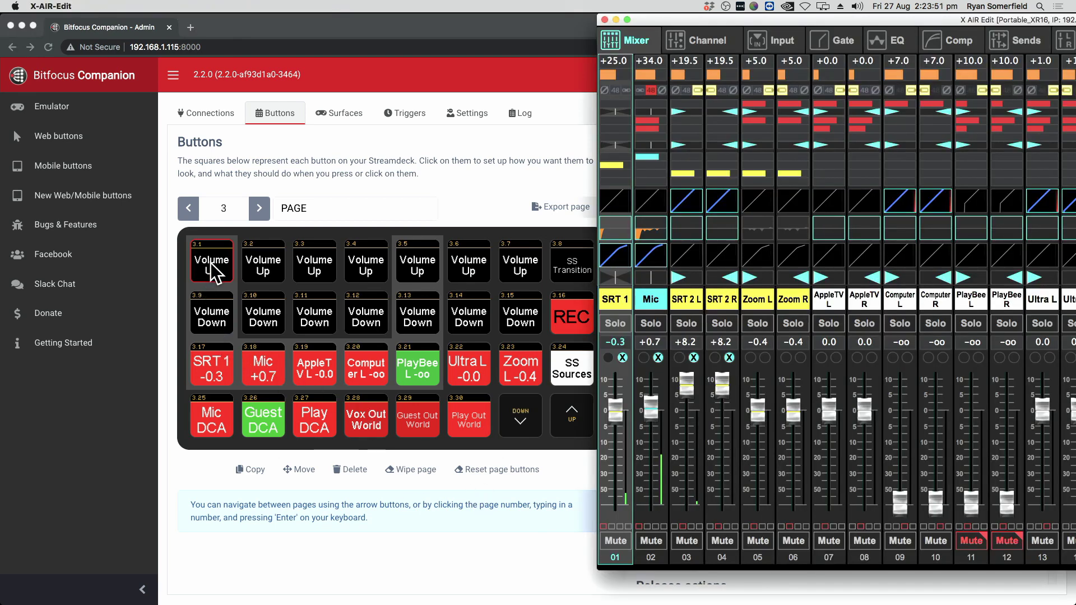
{"action": "left_click", "coordinate": [470, 29]}
{"action": "left_click_drag", "start_coordinate": [1065, 19], "coordinate": [598, 6]}
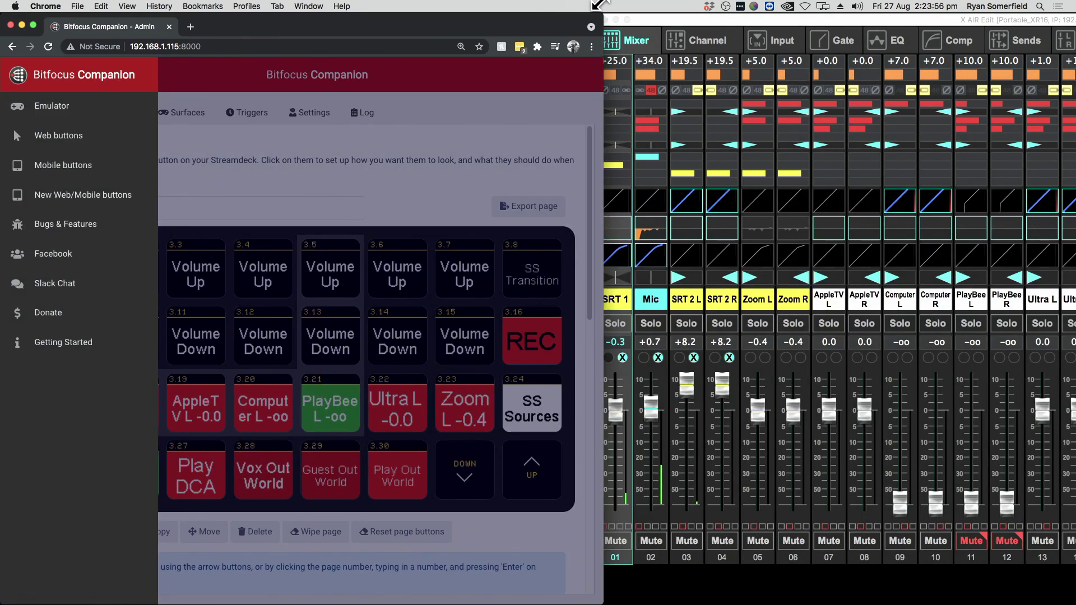
Trigger Volume Up button 3.1 and Volume Down button 3.9 to test how they move the SRT 1 fader on the mixer.
{"action": "left_click", "coordinate": [417, 146]}
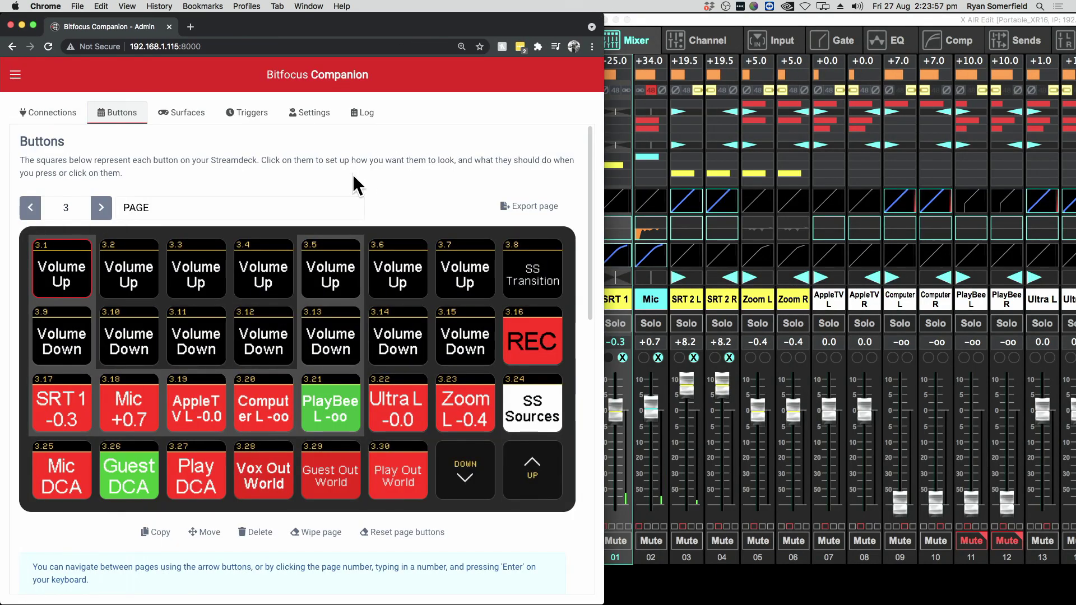
{"action": "left_click", "coordinate": [65, 281], "text": "shift"}
{"action": "left_click_drag", "start_coordinate": [612, 405], "coordinate": [620, 374]}
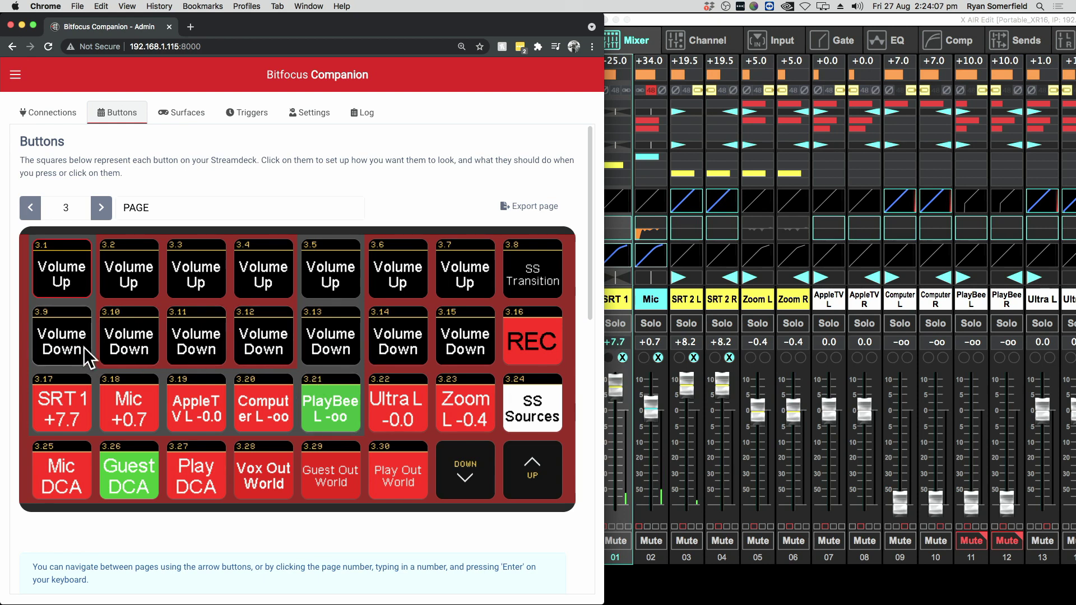
{"action": "left_click", "coordinate": [67, 350]}
{"action": "left_click", "coordinate": [66, 351]}
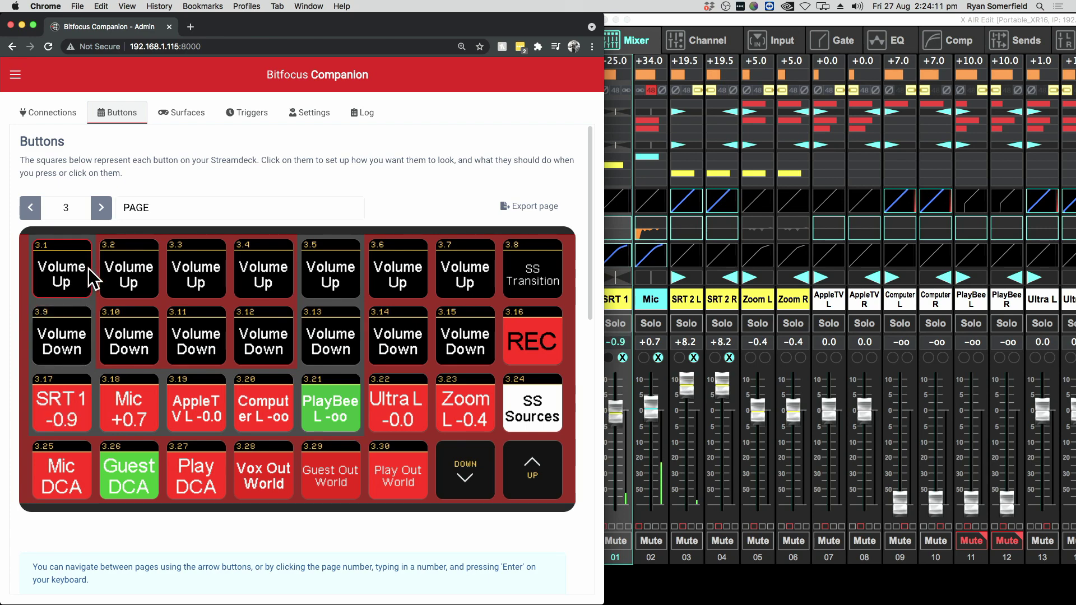
Widen the Companion window and set button 3.1's Fader Adjust action to adjust 2 with fade duration 20 ms.
{"action": "left_click_drag", "start_coordinate": [605, 201], "coordinate": [1075, 256]}
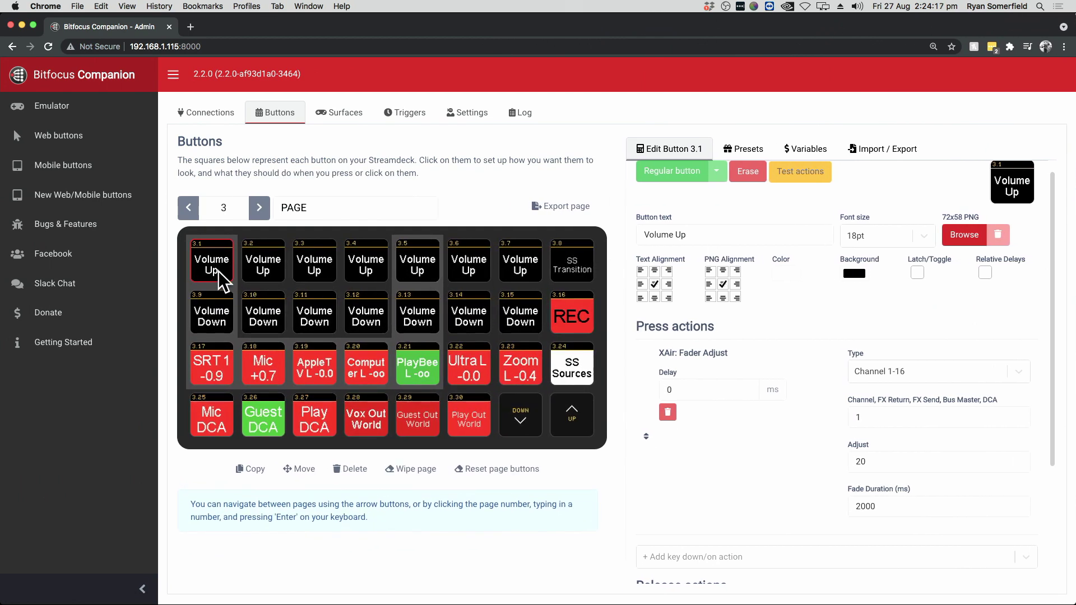
{"action": "left_click", "coordinate": [881, 462]}
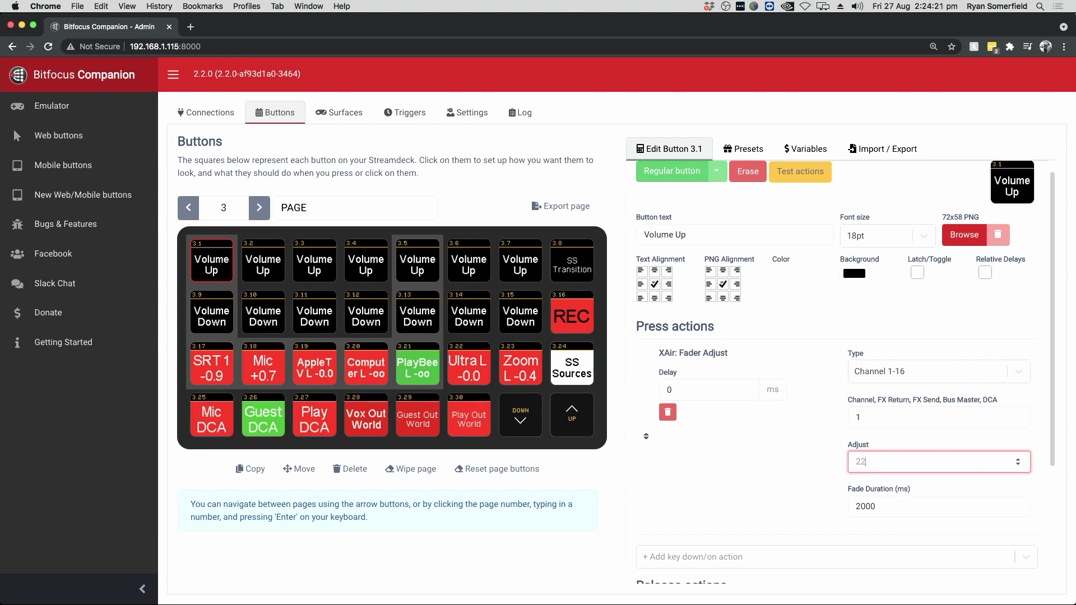
{"action": "left_click", "coordinate": [875, 506]}
{"action": "key", "text": "BackSpace"}
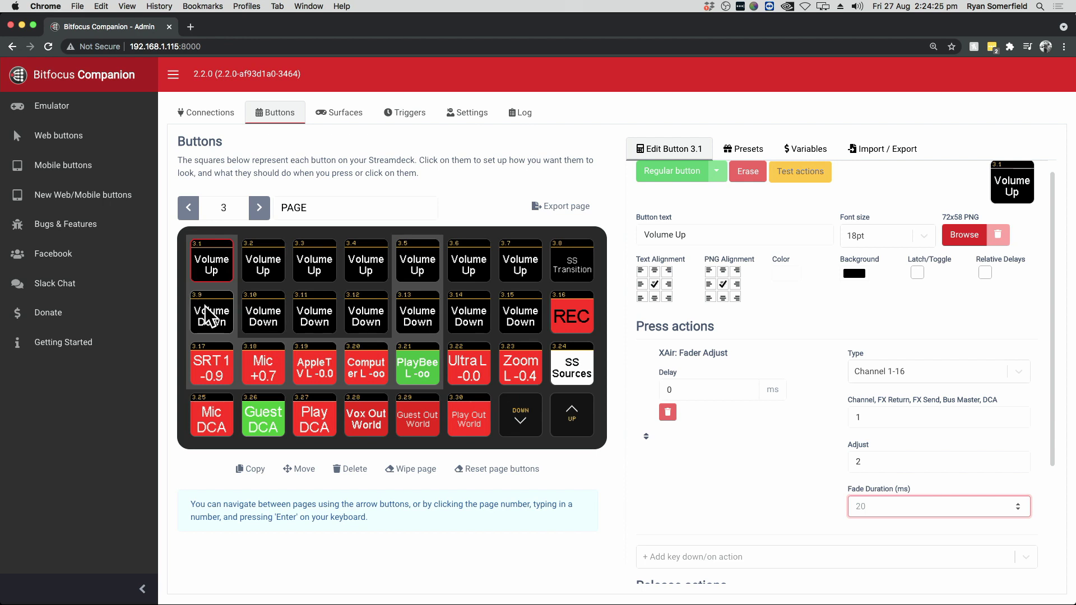
Go through Volume Up buttons 3.2 to 3.5 and compare the channel number in each one's Fader Adjust action.
{"action": "left_click", "coordinate": [255, 270]}
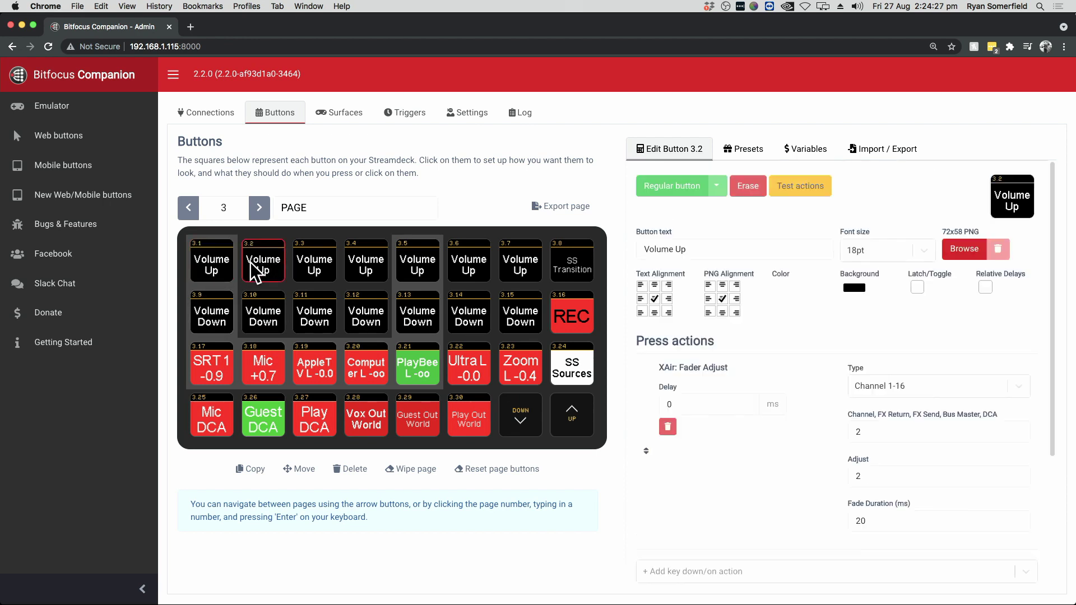
{"action": "left_click", "coordinate": [312, 269]}
{"action": "left_click", "coordinate": [364, 270]}
{"action": "left_click", "coordinate": [407, 272]}
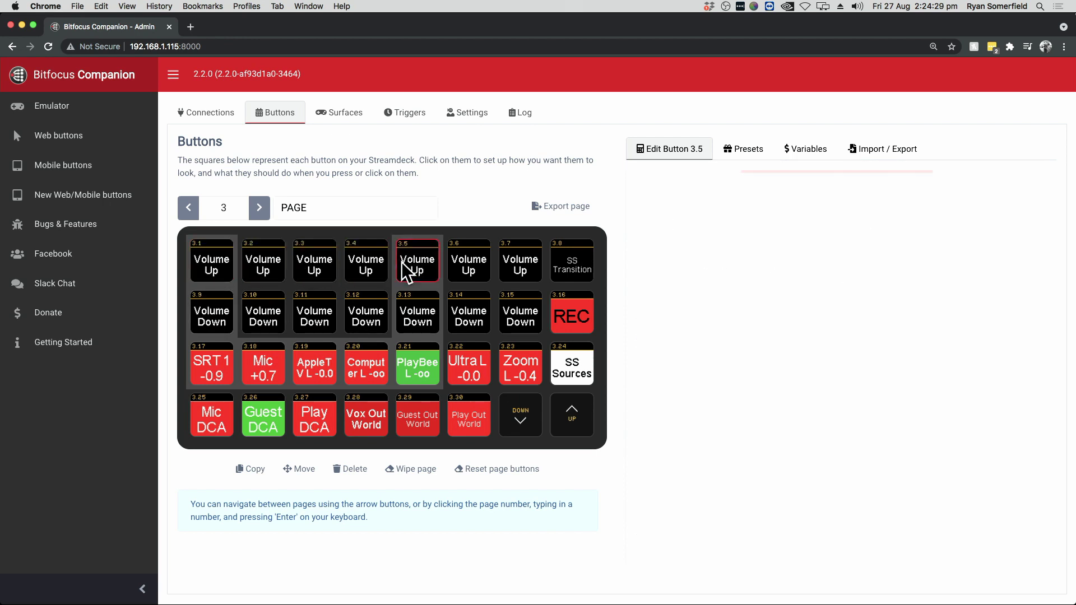
{"action": "left_click", "coordinate": [312, 269]}
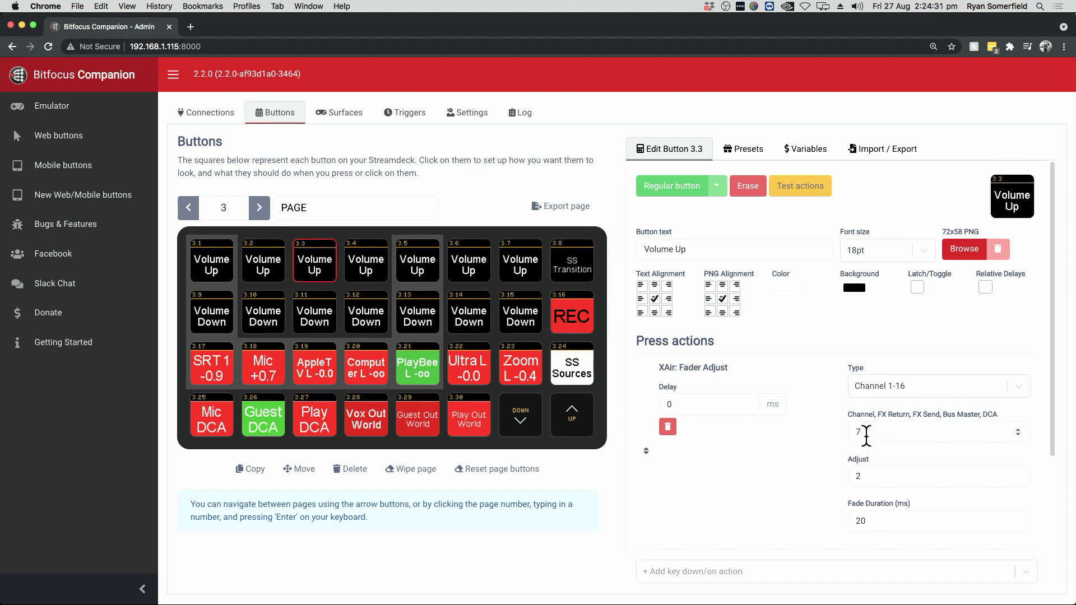
{"action": "left_click", "coordinate": [367, 269]}
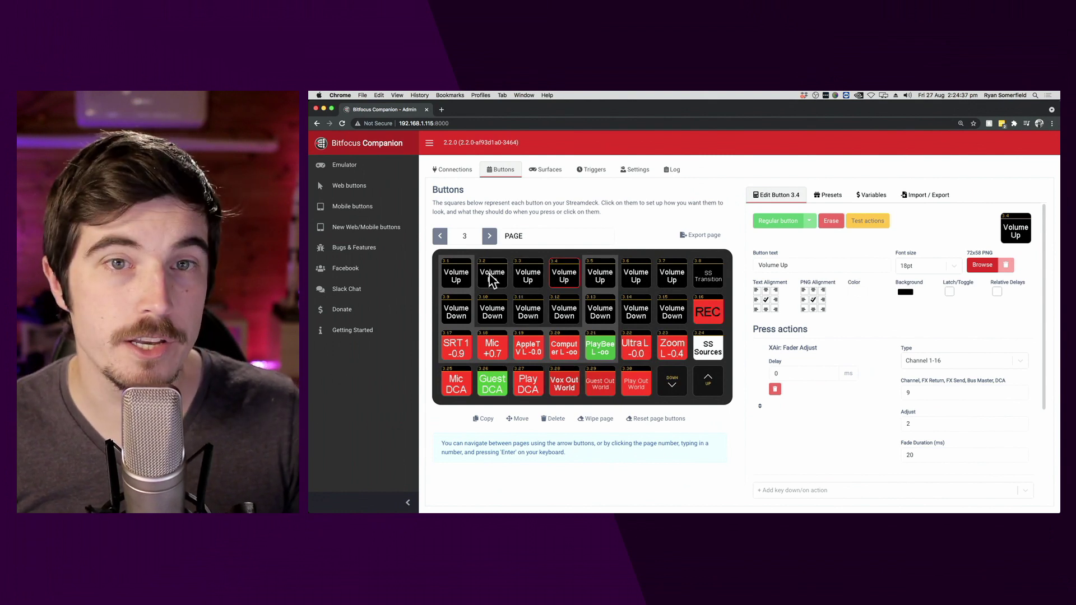
Inspect the text of the SRT 1 mute button 3.17 and bring up the list of variables for the XAir connection.
{"action": "left_click", "coordinate": [456, 352]}
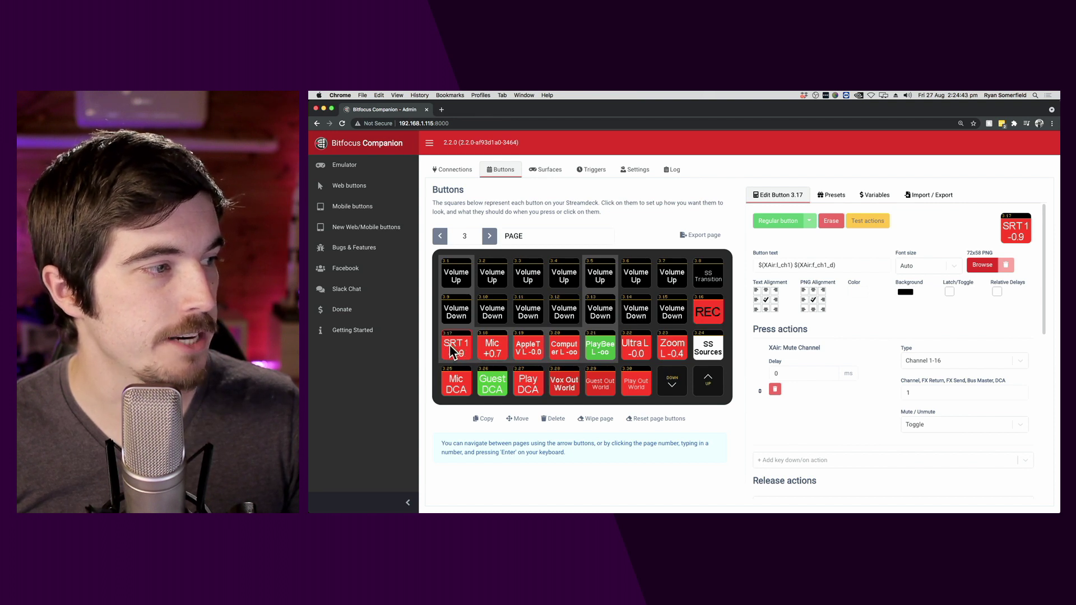
{"action": "left_click", "coordinate": [763, 265]}
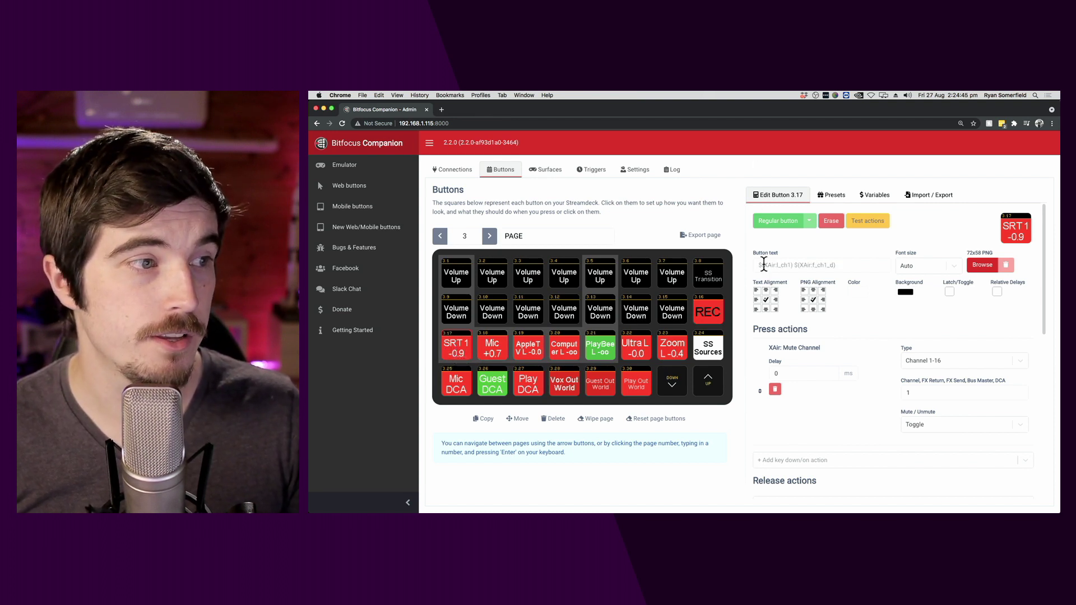
{"action": "left_click", "coordinate": [873, 197]}
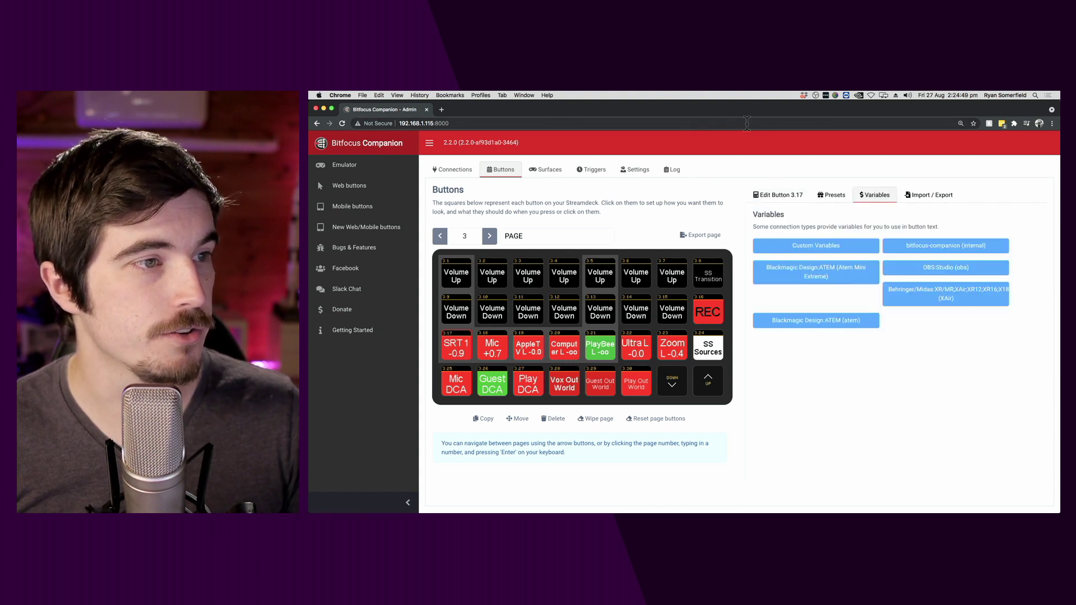
{"action": "left_click", "coordinate": [937, 297]}
{"action": "scroll", "coordinate": [849, 345], "scroll_direction": "down", "scroll_amount": 5}
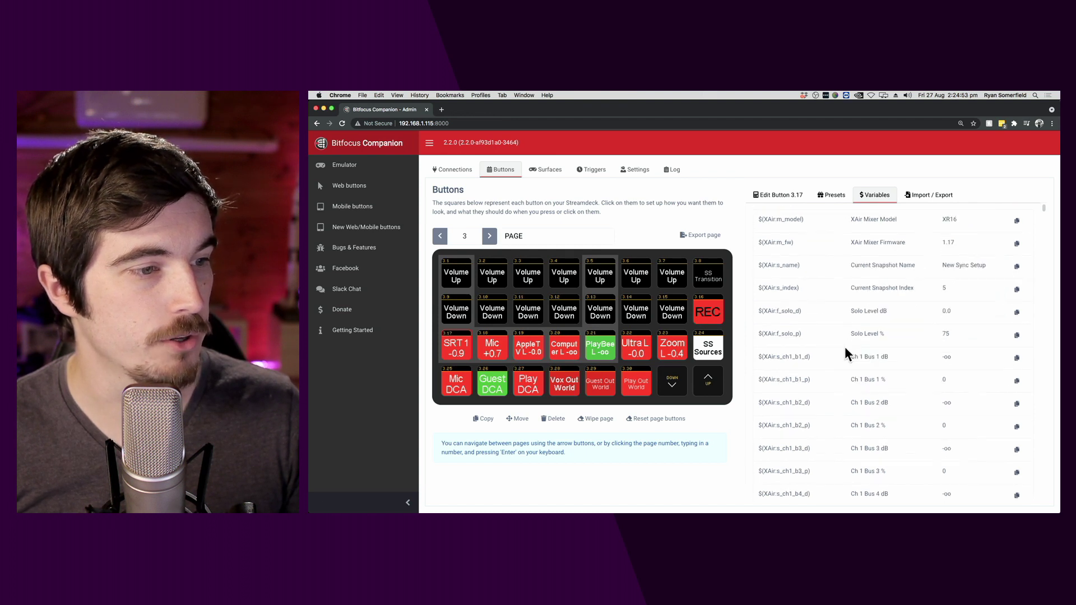
{"action": "scroll", "coordinate": [887, 403], "scroll_direction": "up", "scroll_amount": 5}
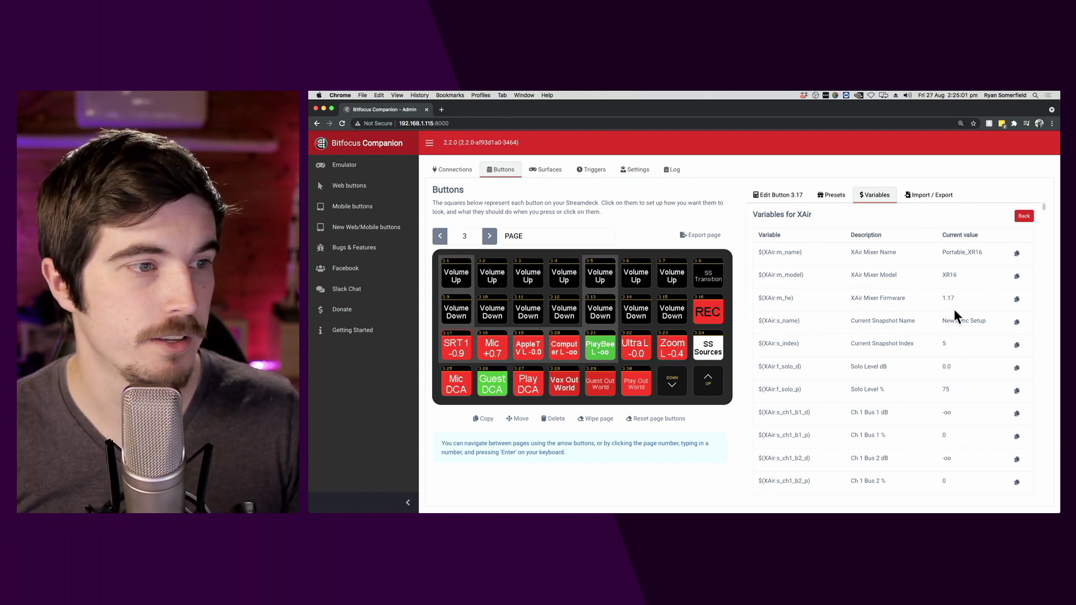
Locate the Channel 1 Label variable $(XAir:l_ch1) in the XAir variable list and highlight its name and description.
{"action": "scroll", "coordinate": [949, 330], "scroll_direction": "down", "scroll_amount": 3}
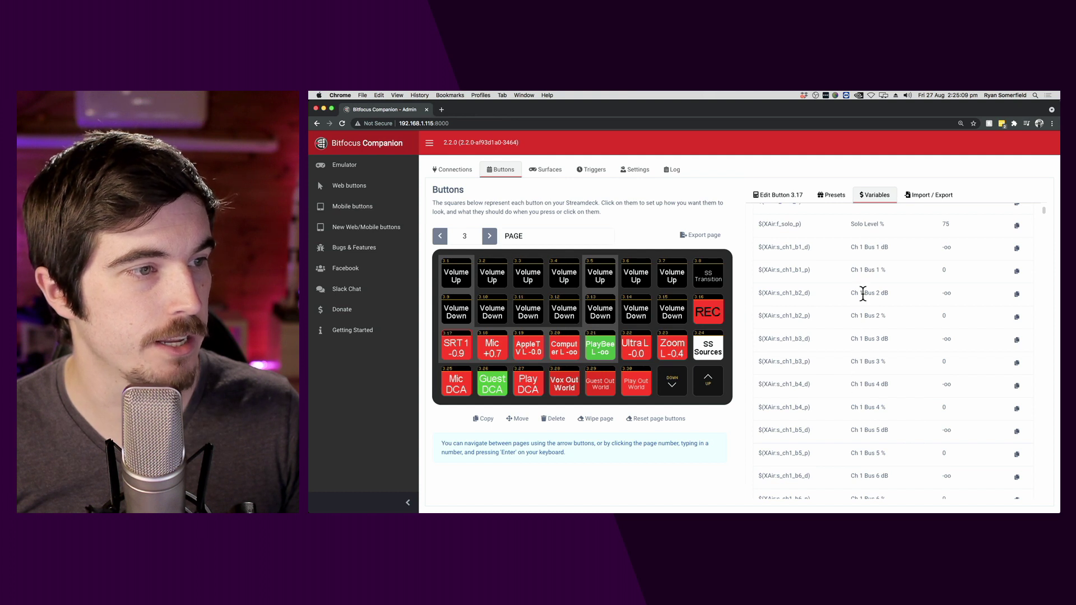
{"action": "scroll", "coordinate": [863, 296], "scroll_direction": "up", "scroll_amount": 3}
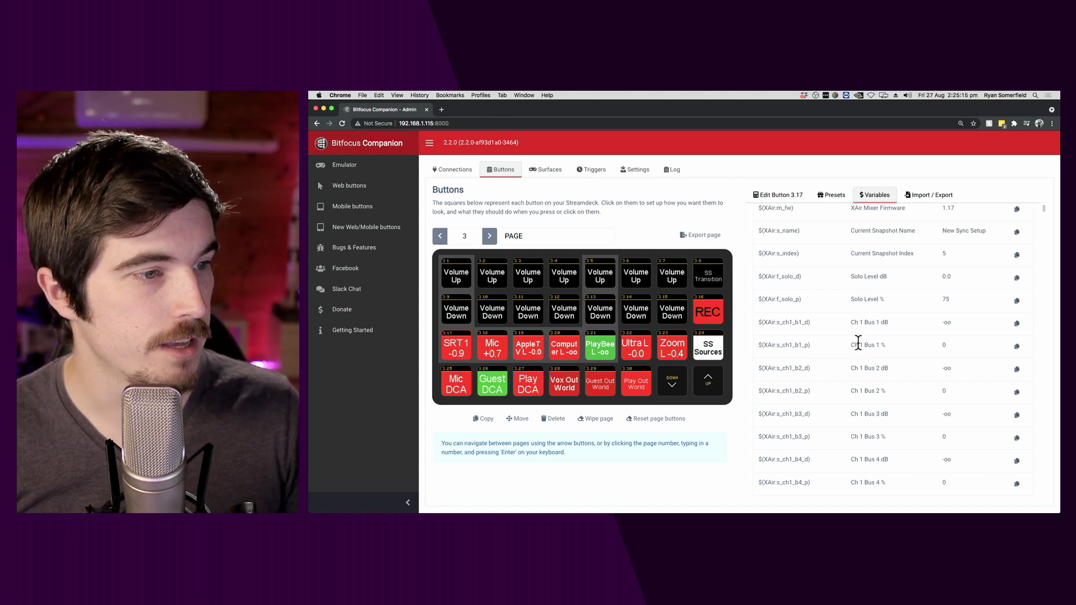
{"action": "scroll", "coordinate": [858, 344], "scroll_direction": "down", "scroll_amount": 1}
{"action": "scroll", "coordinate": [858, 344], "scroll_direction": "down", "scroll_amount": 10}
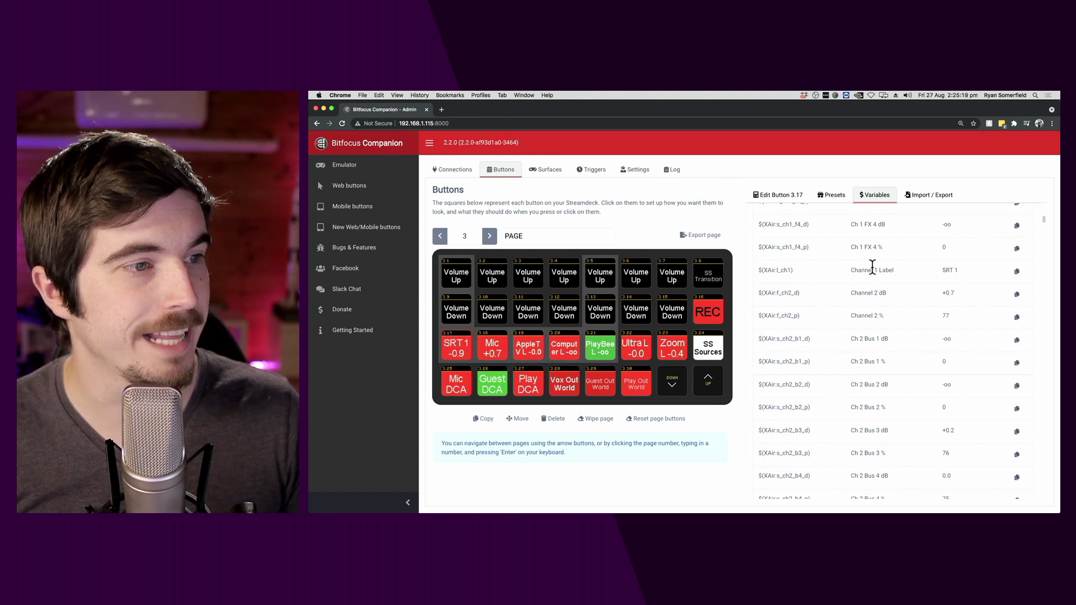
{"action": "left_click_drag", "start_coordinate": [854, 267], "coordinate": [964, 275]}
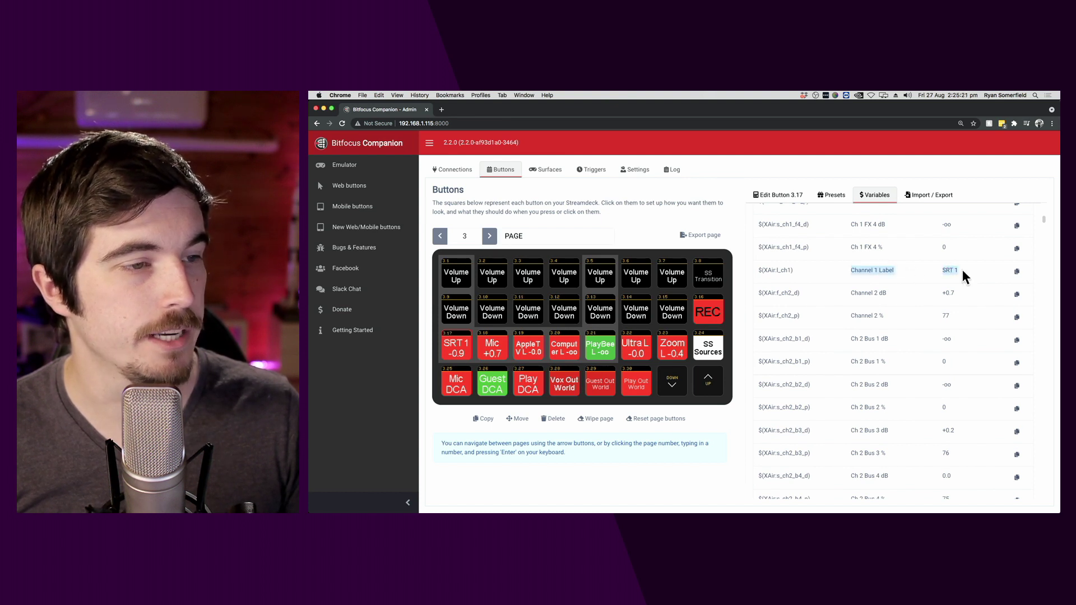
{"action": "left_click_drag", "start_coordinate": [760, 270], "coordinate": [793, 271]}
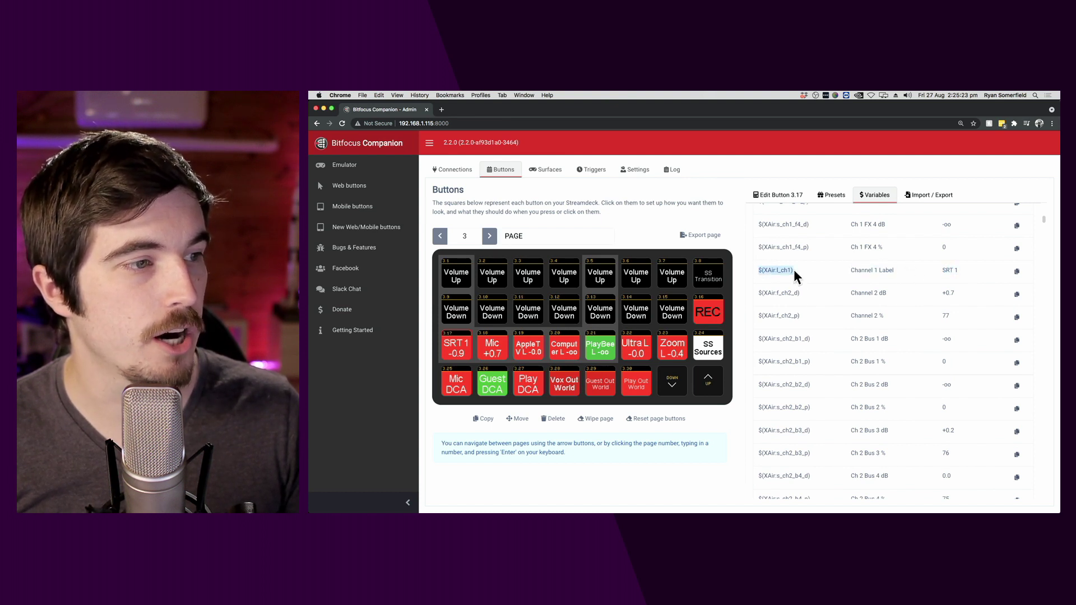
Examine the two variables in button 3.17's text and compare them with the channel 1 entries in the XAir variable list.
{"action": "left_click", "coordinate": [781, 195]}
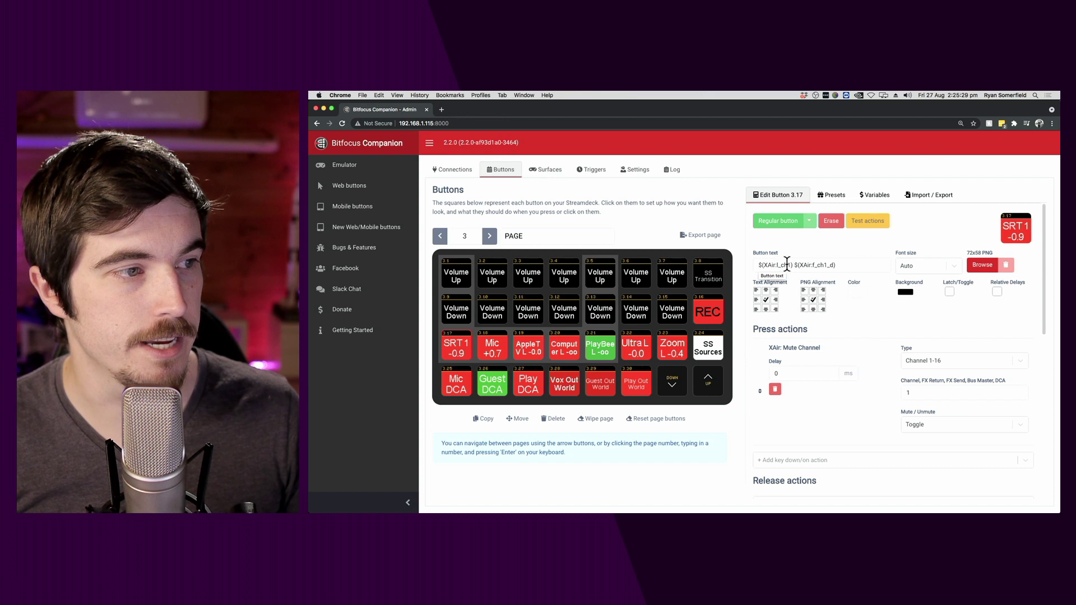
{"action": "left_click", "coordinate": [787, 265]}
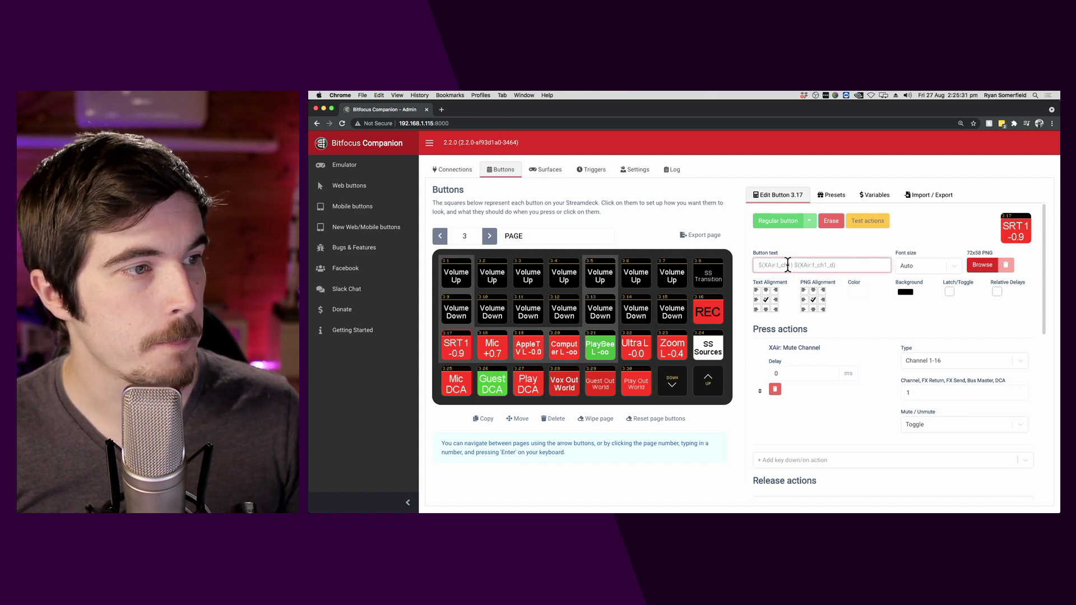
{"action": "left_click_drag", "start_coordinate": [846, 267], "coordinate": [748, 275]}
{"action": "left_click", "coordinate": [837, 265]}
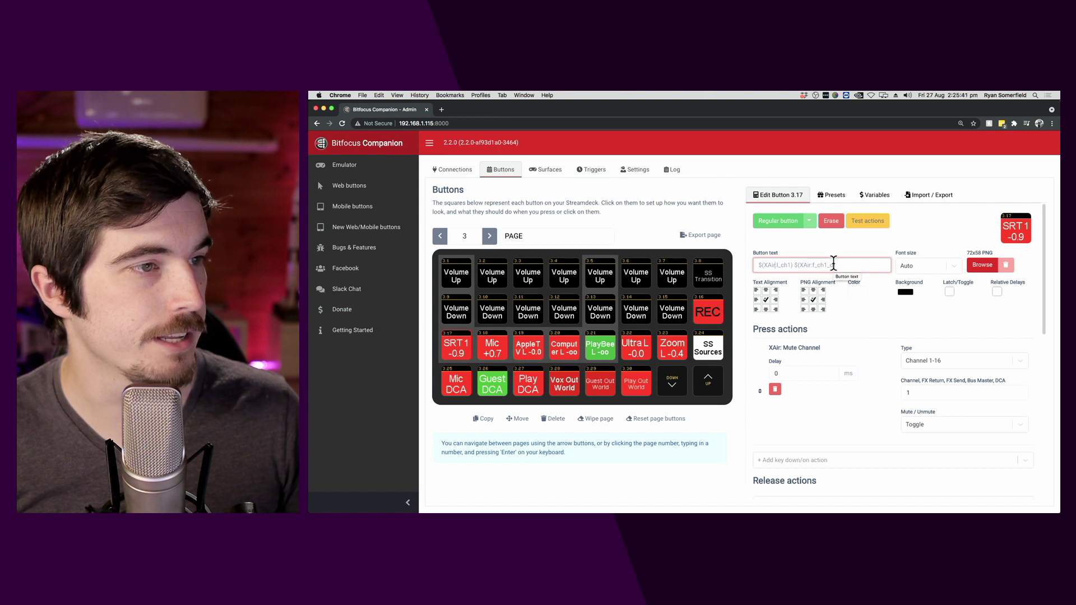
{"action": "left_click", "coordinate": [867, 195]}
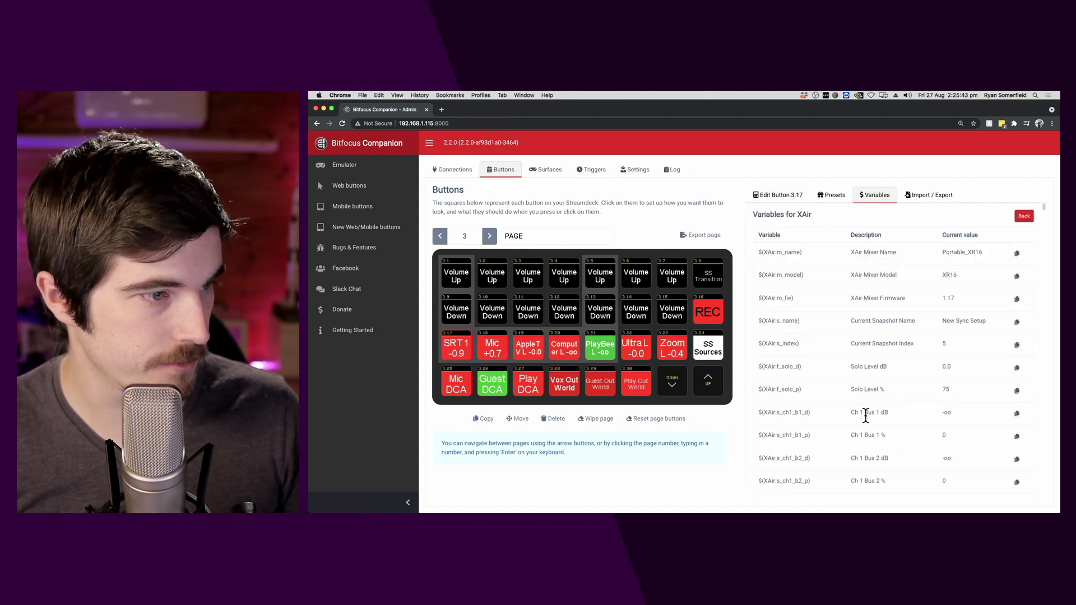
{"action": "scroll", "coordinate": [865, 418], "scroll_direction": "down", "scroll_amount": 10}
{"action": "scroll", "coordinate": [874, 404], "scroll_direction": "down", "scroll_amount": 1}
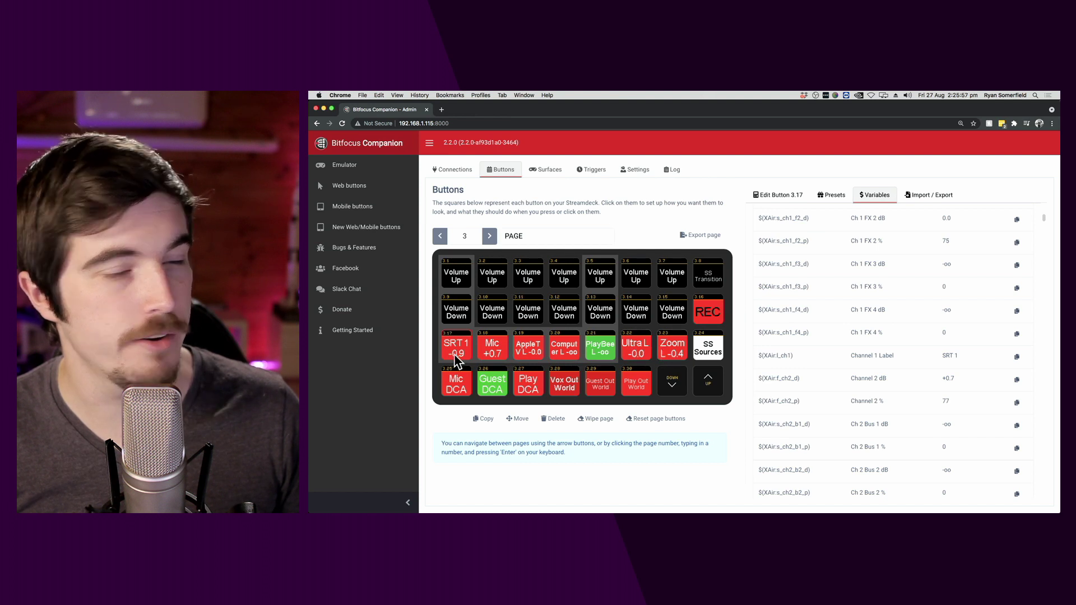
Compare the Mute Channel action and variable text of the Computer, PlayBee and SRT 1 buttons 3.20, 3.21 and 3.17.
{"action": "left_click", "coordinate": [561, 359]}
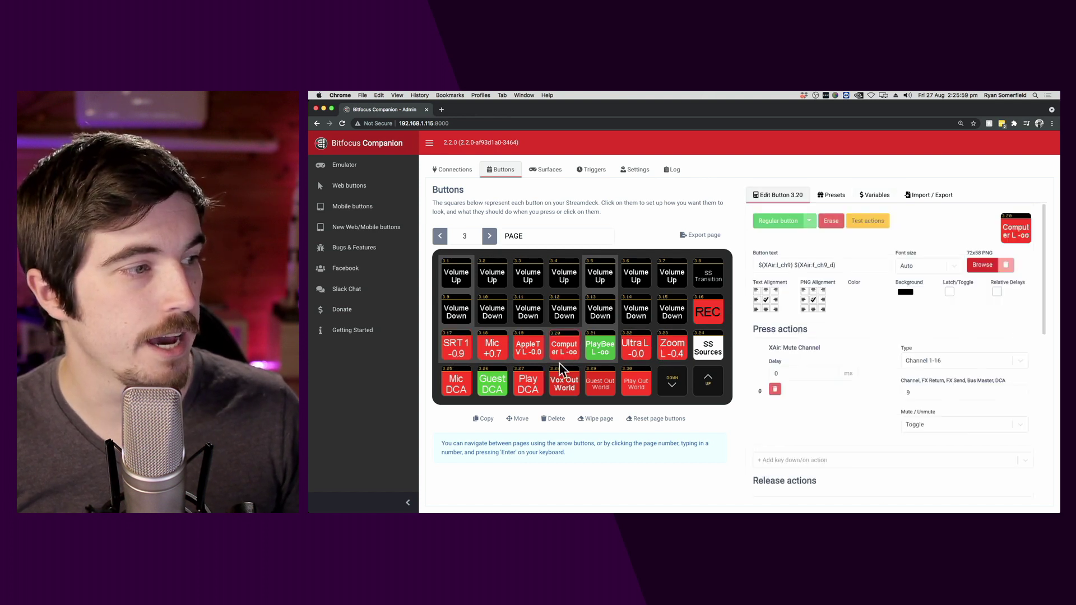
{"action": "left_click", "coordinate": [608, 357]}
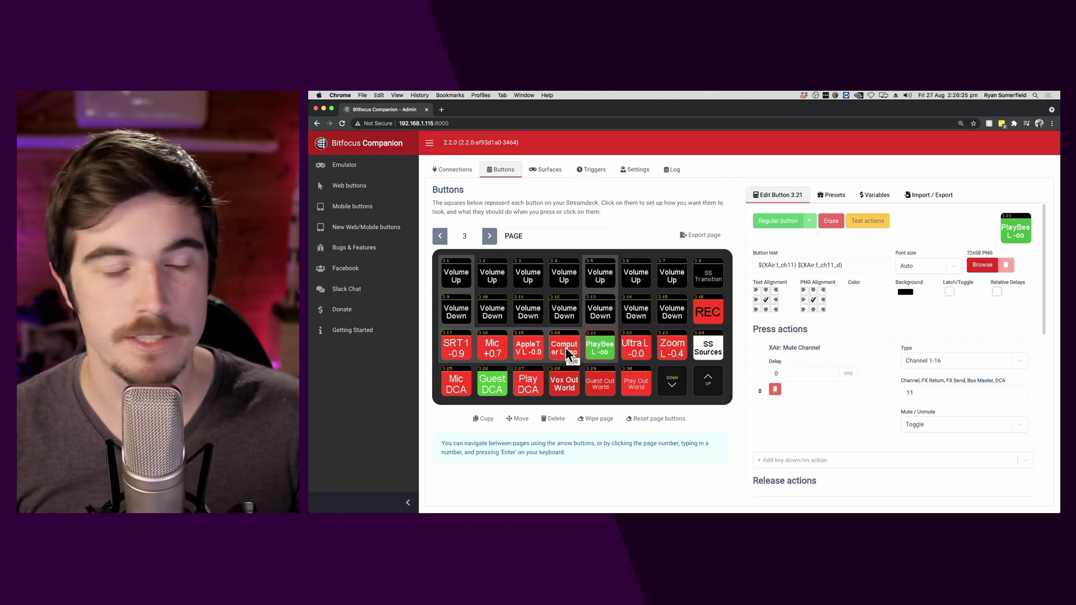
{"action": "left_click", "coordinate": [456, 353]}
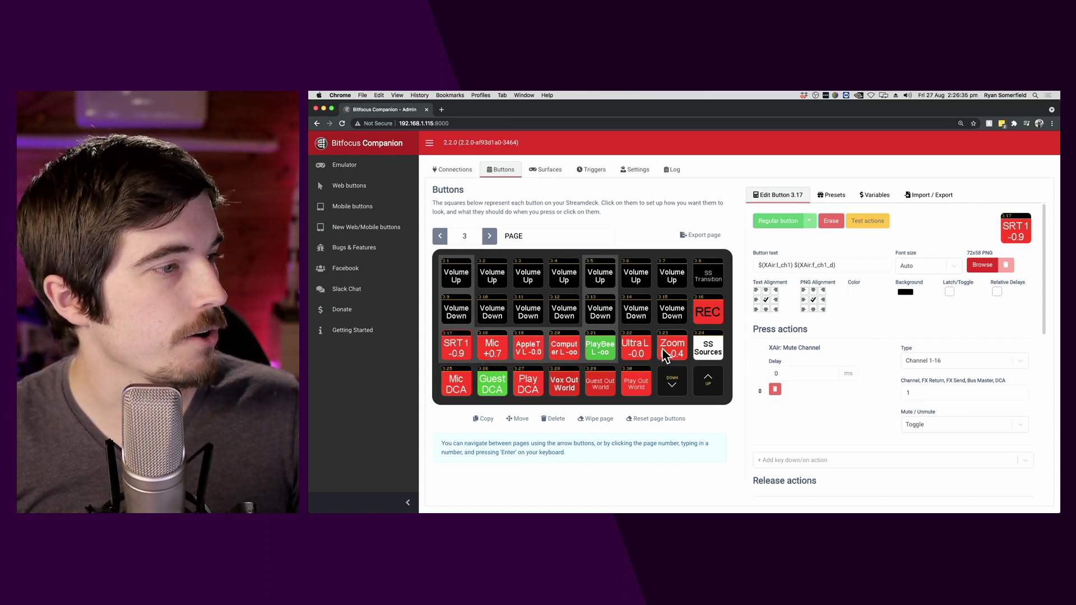
Check the Play Out World button and inspect the Mute Channel action type and number on the Vox Out World button 3.28.
{"action": "left_click", "coordinate": [566, 387]}
{"action": "left_click", "coordinate": [630, 387]}
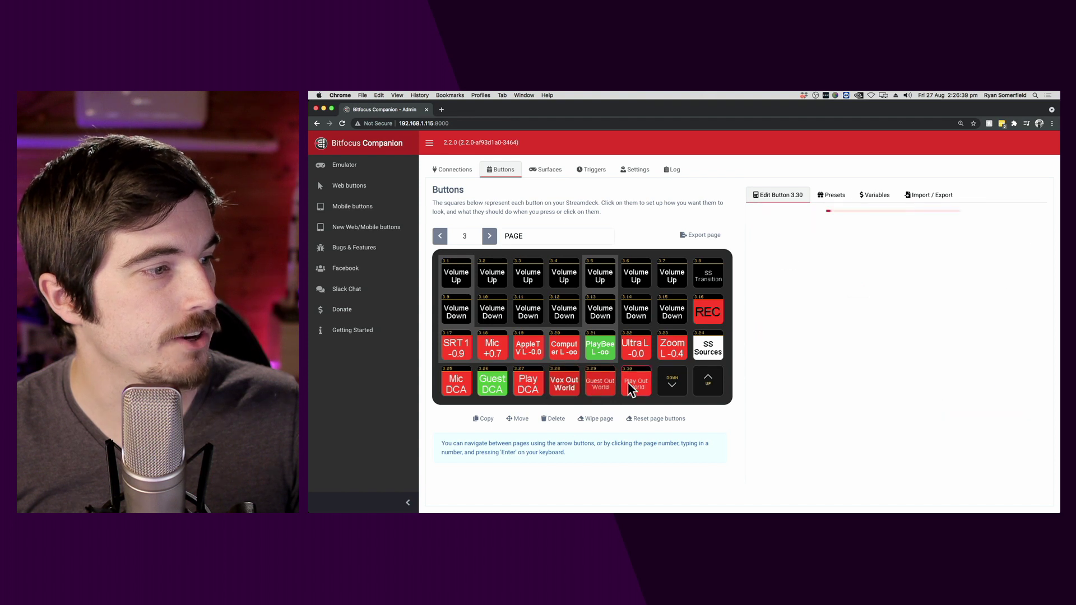
{"action": "left_click", "coordinate": [570, 387]}
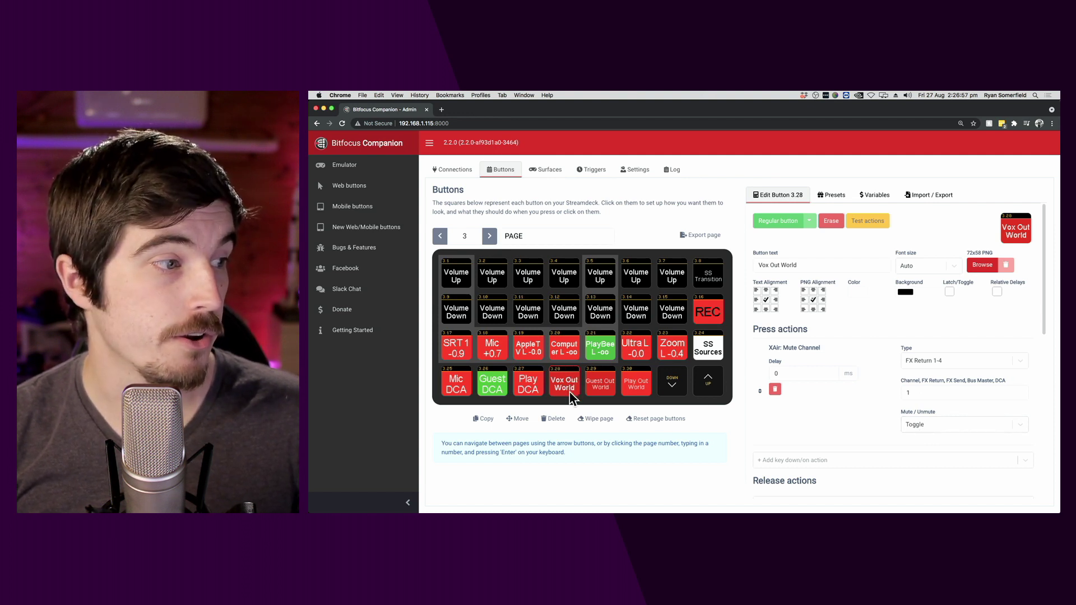
Examine the state, FX Return number and background colour of both FX Return Mute status feedbacks on button 3.28.
{"action": "scroll", "coordinate": [859, 427], "scroll_direction": "down", "scroll_amount": 5}
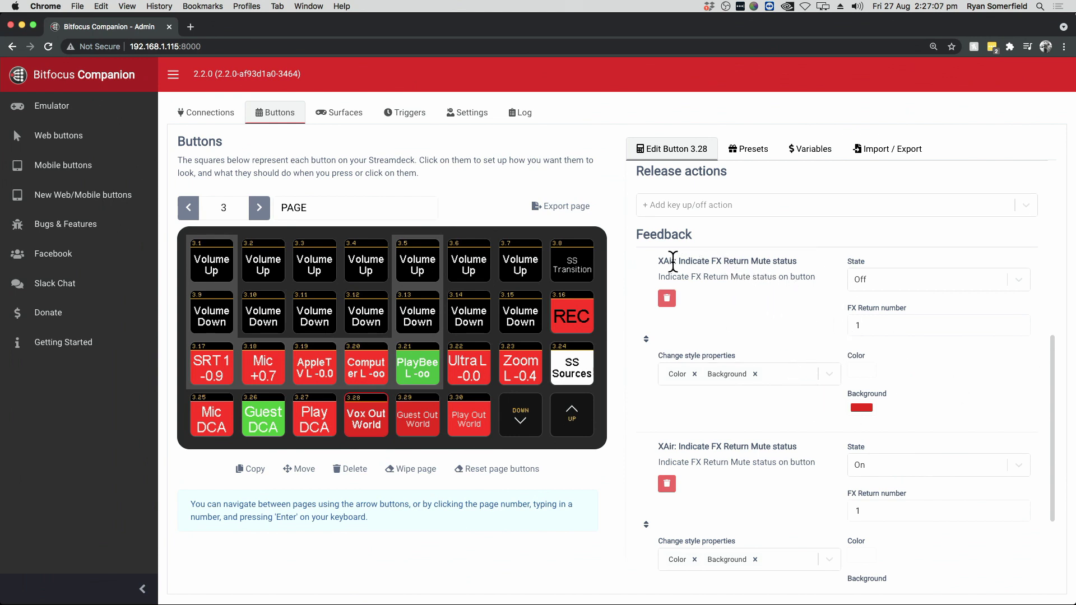
{"action": "left_click_drag", "start_coordinate": [671, 261], "coordinate": [773, 260]}
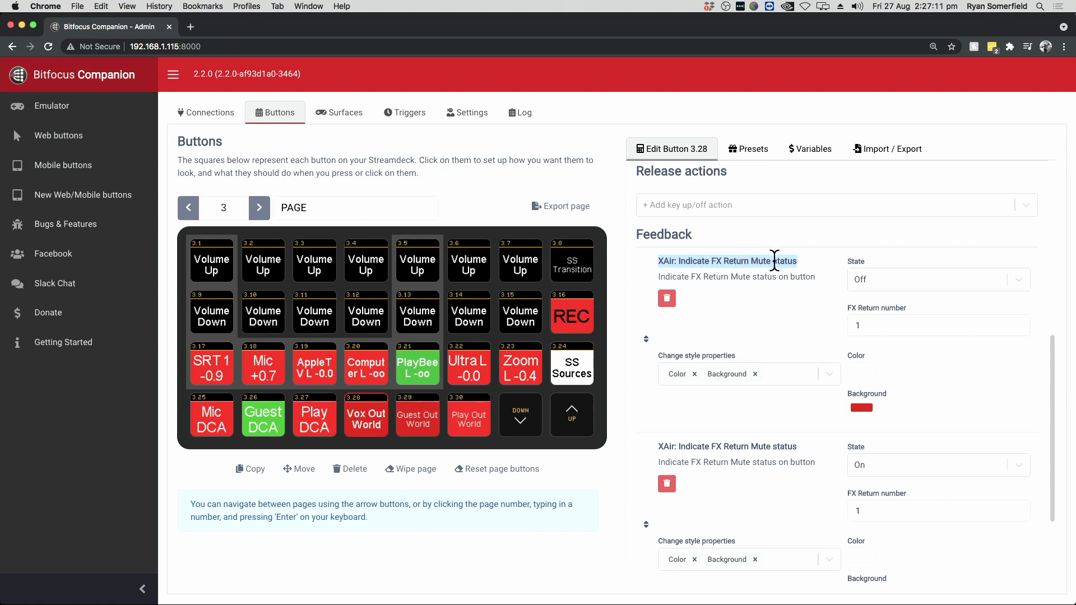
{"action": "left_click", "coordinate": [881, 283]}
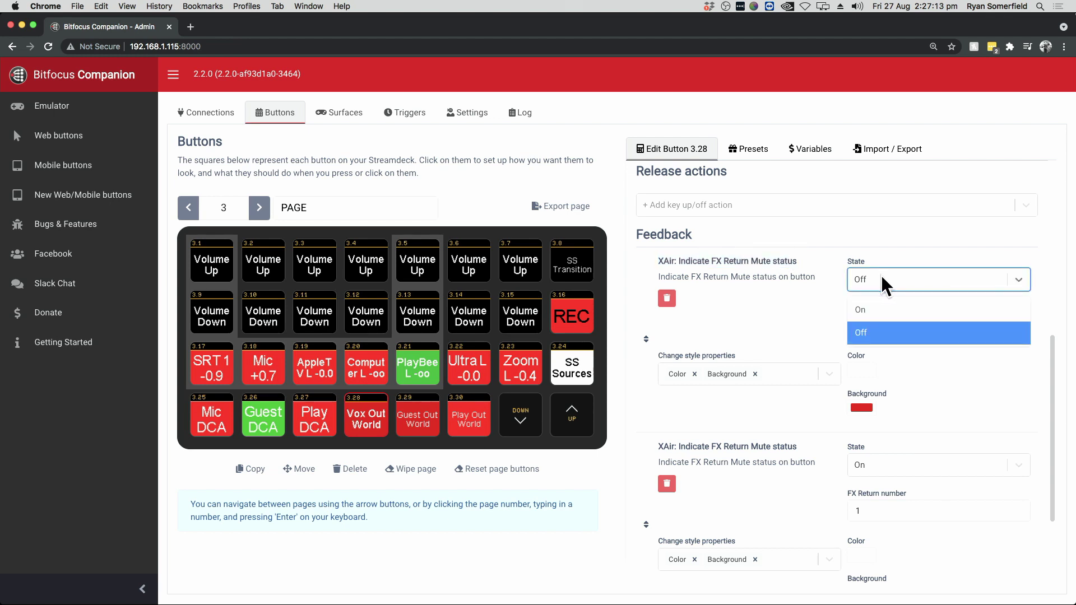
{"action": "left_click", "coordinate": [871, 335]}
{"action": "double_click", "coordinate": [864, 324]}
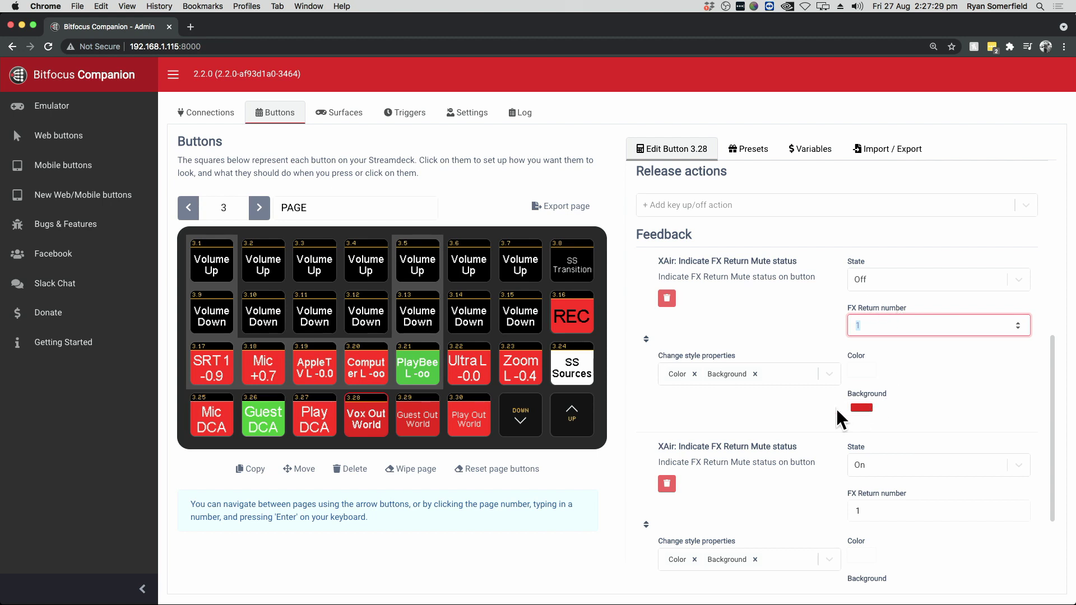
{"action": "scroll", "coordinate": [841, 418], "scroll_direction": "down", "scroll_amount": 3}
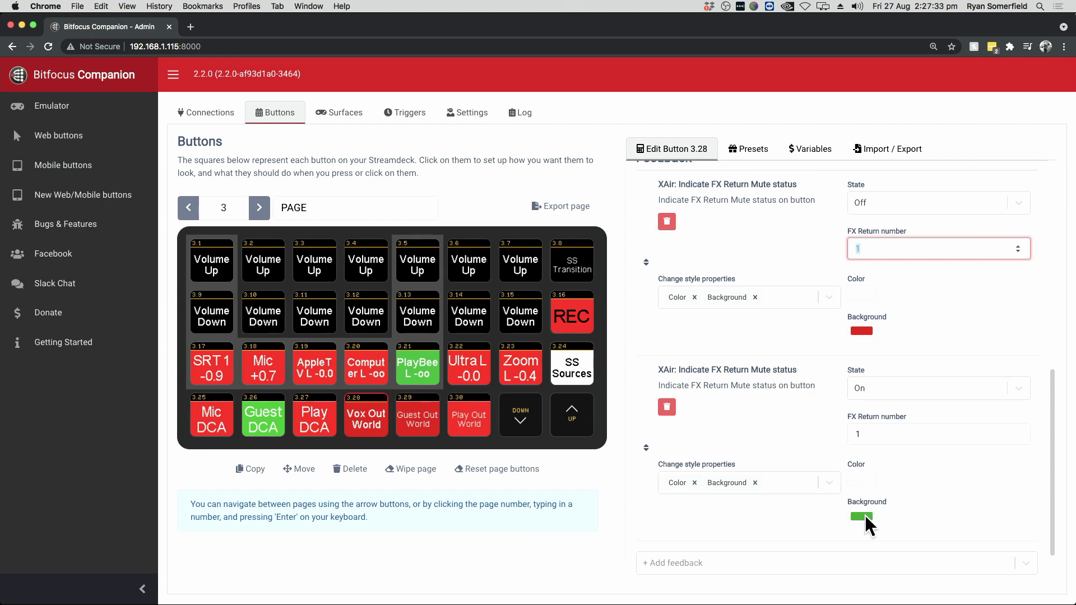
Trigger the Guest Out World button 3.29 on and back off to test its mute-status feedback.
{"action": "key", "text": "shift"}
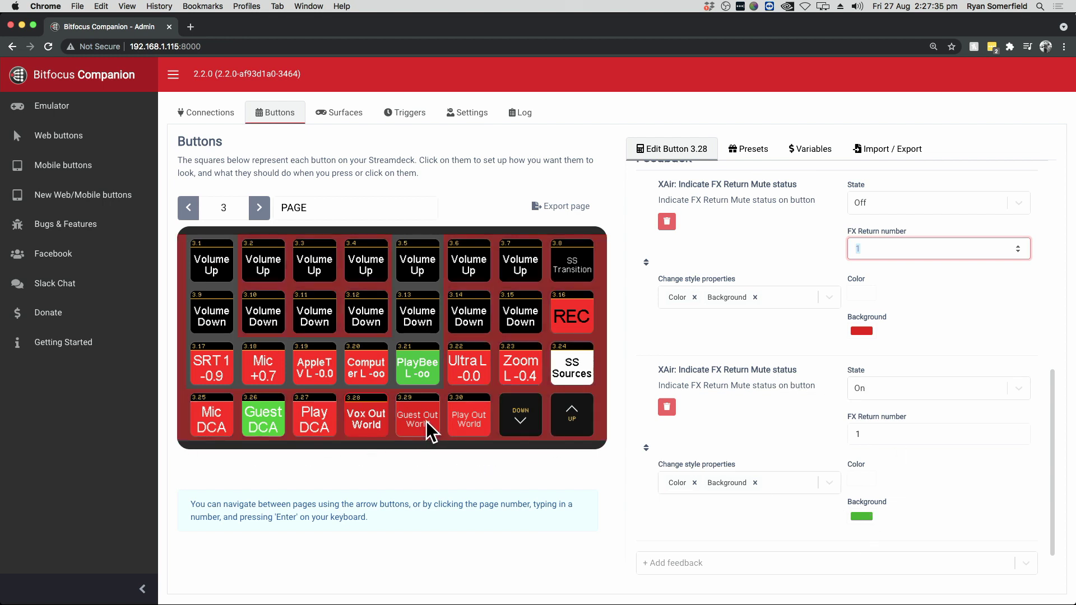
{"action": "left_click", "coordinate": [427, 423], "text": "shift"}
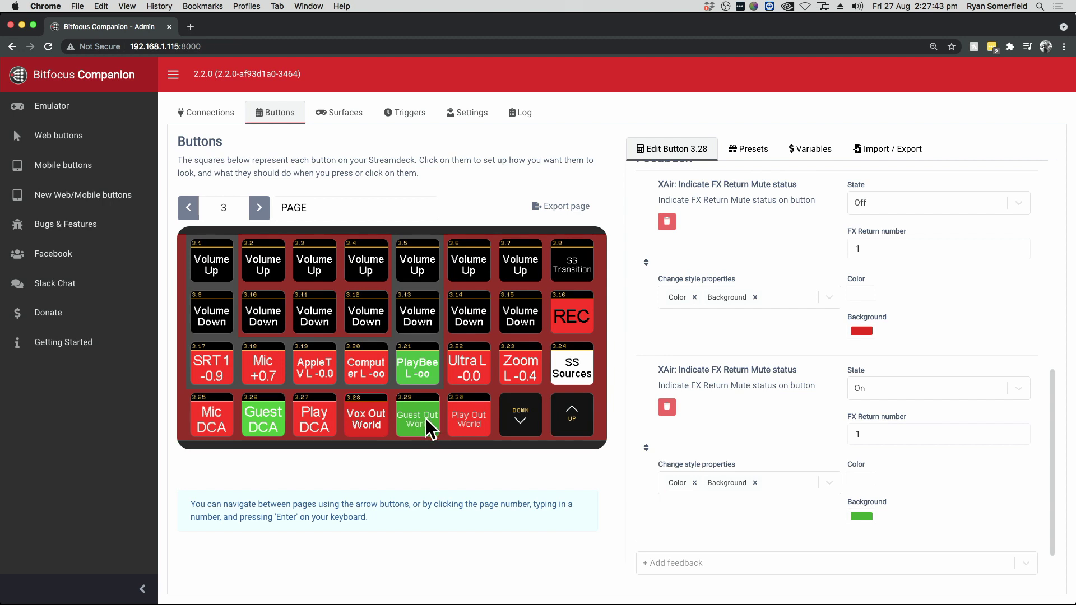
{"action": "left_click", "coordinate": [425, 434], "text": "shift"}
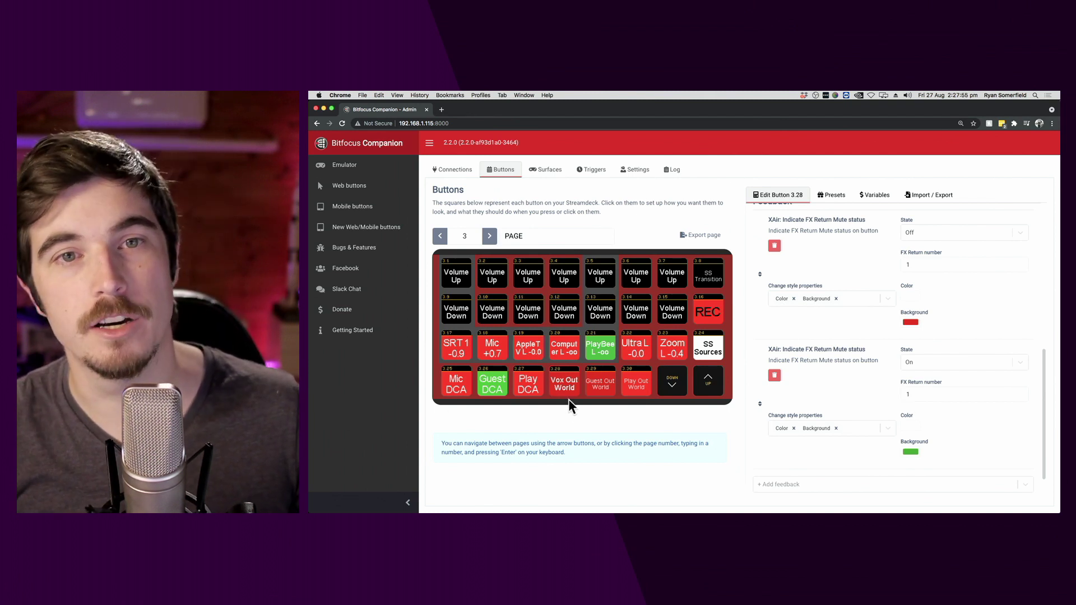
{"action": "key", "text": "shift"}
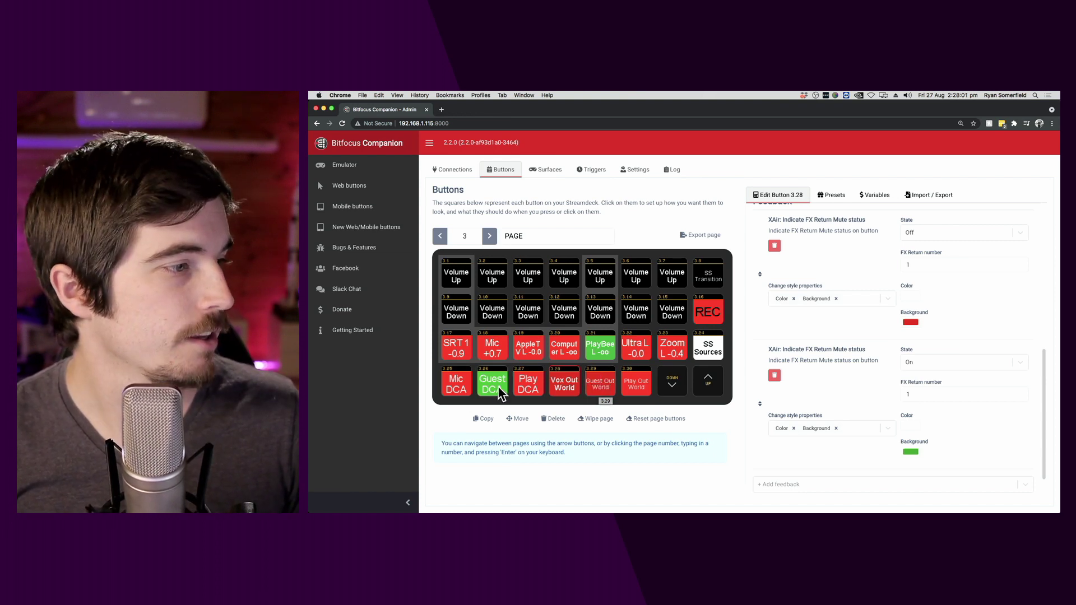
Reopen the Vox Out World button 3.28 settings and switch the button grid to page 2.
{"action": "left_click", "coordinate": [599, 384]}
{"action": "left_click", "coordinate": [564, 383]}
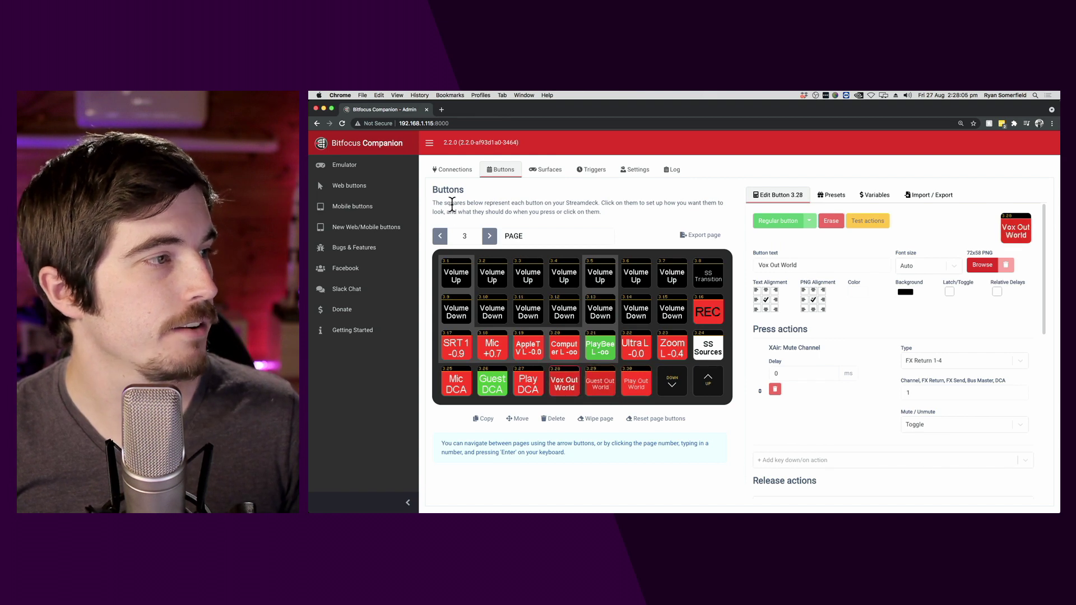
{"action": "type", "text": "2"}
{"action": "key", "text": "Return"}
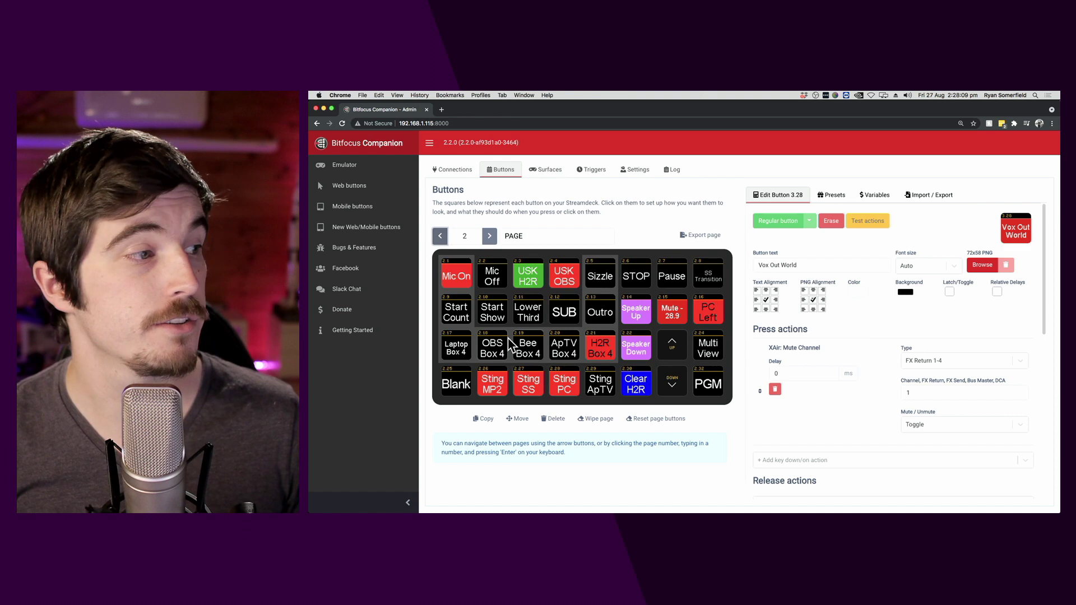
Look through the press actions of the Start Count, Start Show, Lower Third, SUB and Outro buttons, ending on Start Show 2.10.
{"action": "left_click", "coordinate": [456, 322]}
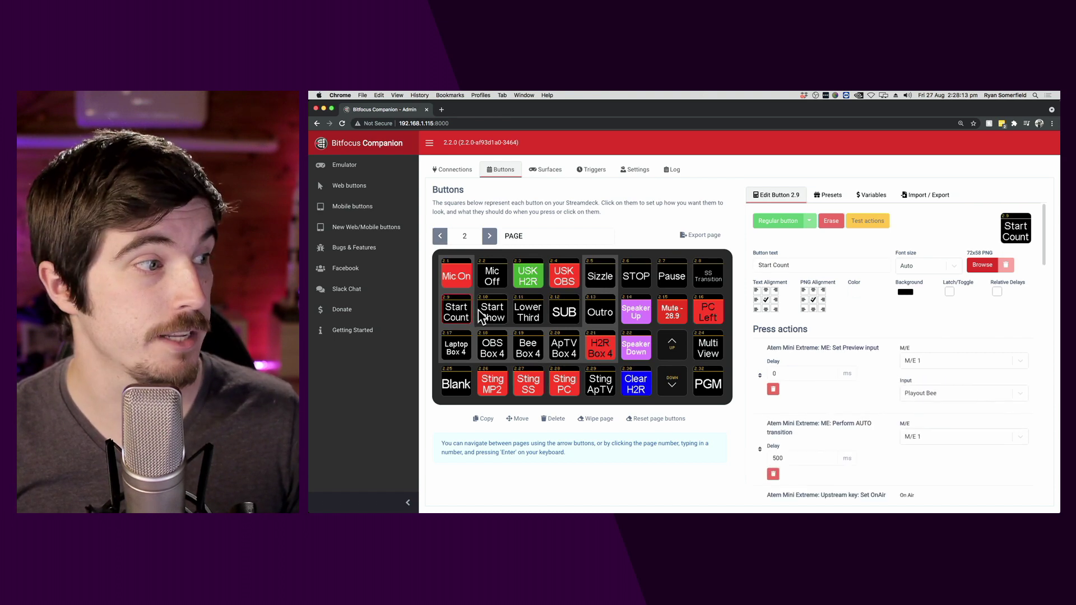
{"action": "left_click", "coordinate": [488, 317]}
{"action": "left_click", "coordinate": [525, 317]}
{"action": "left_click", "coordinate": [558, 317]}
{"action": "left_click", "coordinate": [599, 316]}
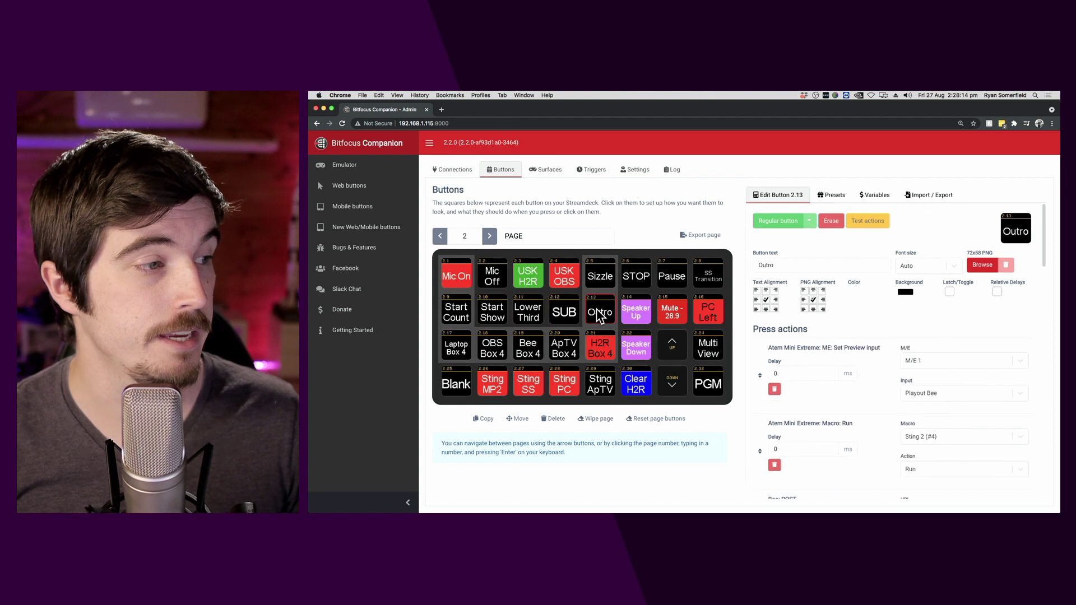
{"action": "left_click", "coordinate": [492, 310]}
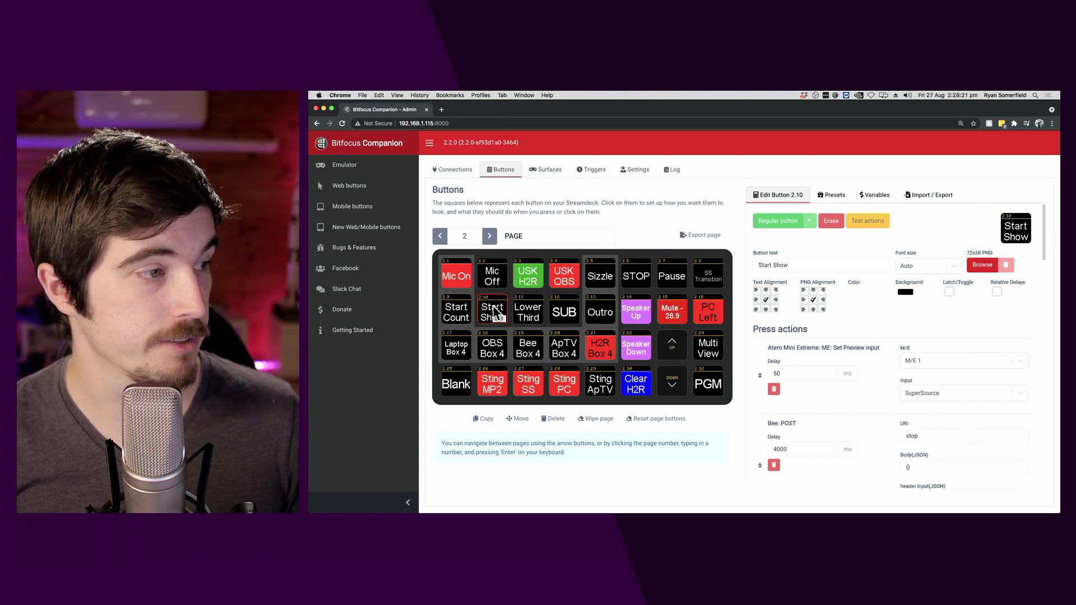
Skim the Start Show button's complete list of press actions, release actions and feedback.
{"action": "left_click", "coordinate": [494, 313], "text": "shift"}
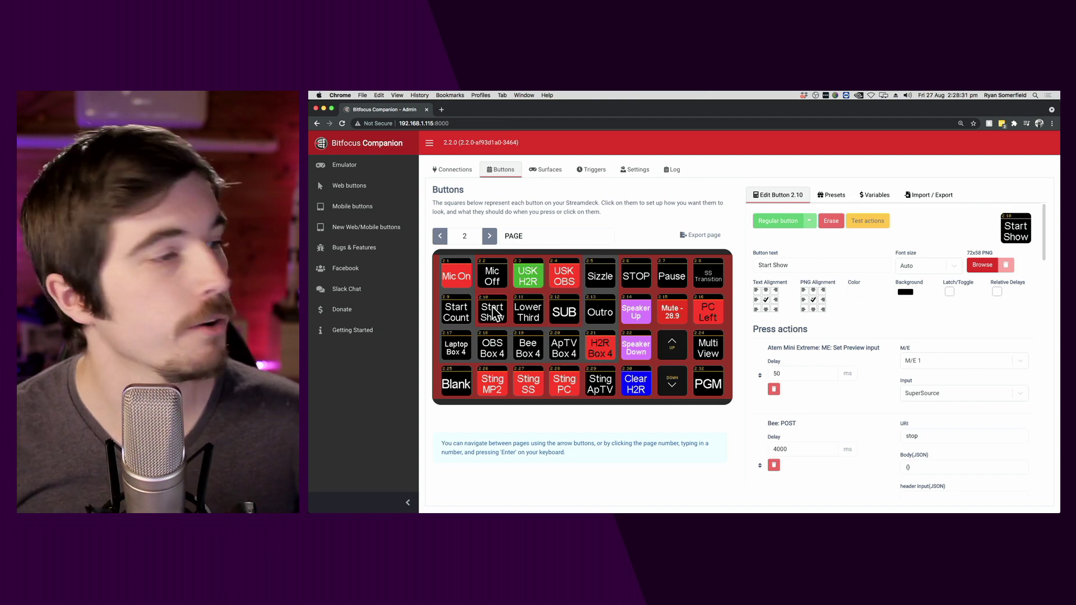
{"action": "left_click", "coordinate": [493, 316]}
{"action": "scroll", "coordinate": [862, 358], "scroll_direction": "down", "scroll_amount": 3}
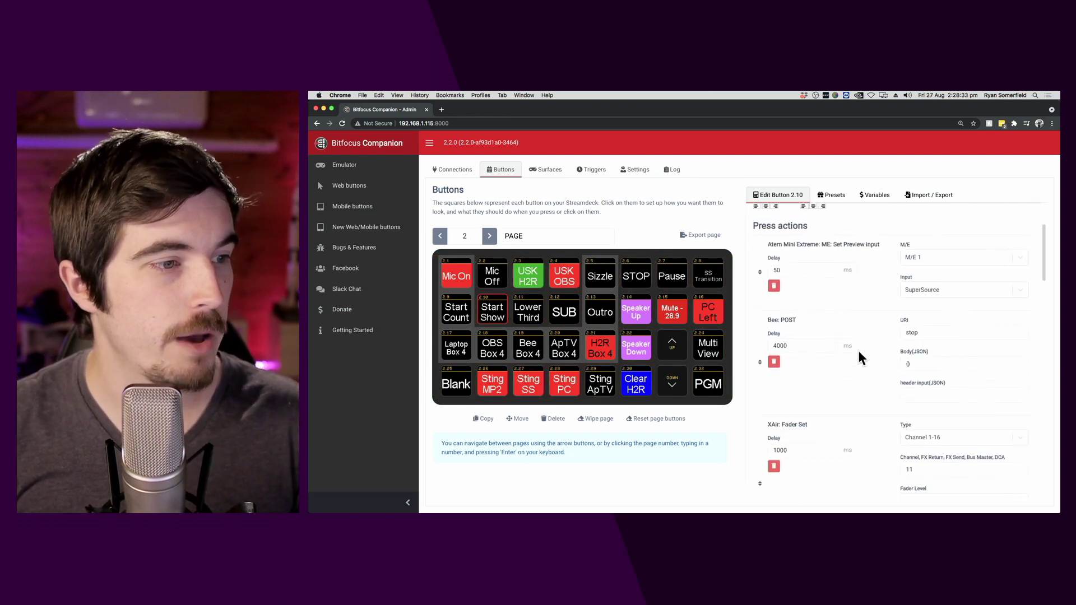
{"action": "scroll", "coordinate": [861, 358], "scroll_direction": "down", "scroll_amount": 10}
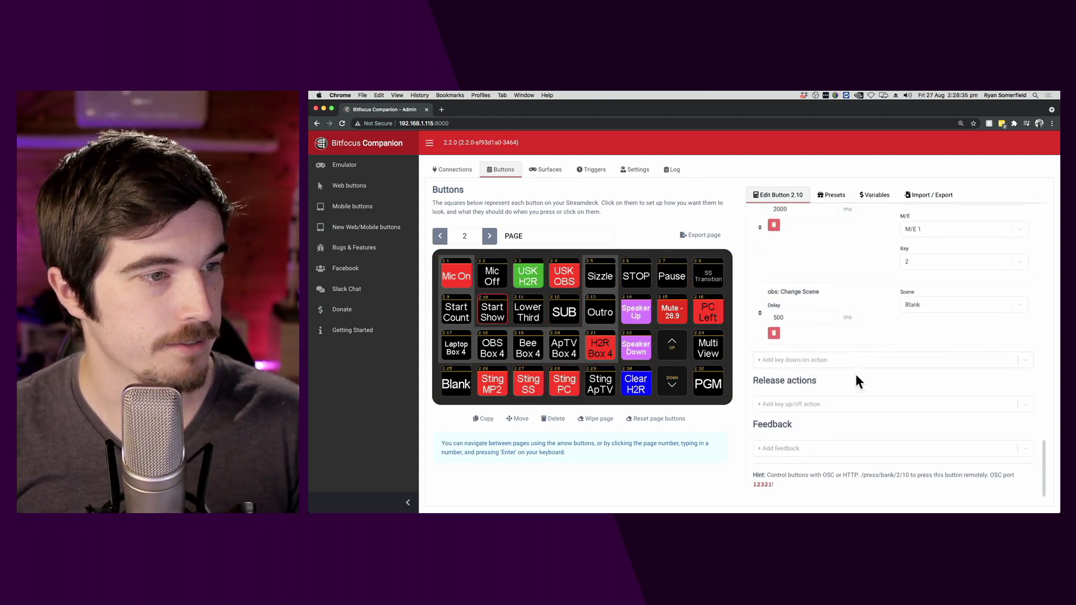
{"action": "scroll", "coordinate": [858, 381], "scroll_direction": "up", "scroll_amount": 13}
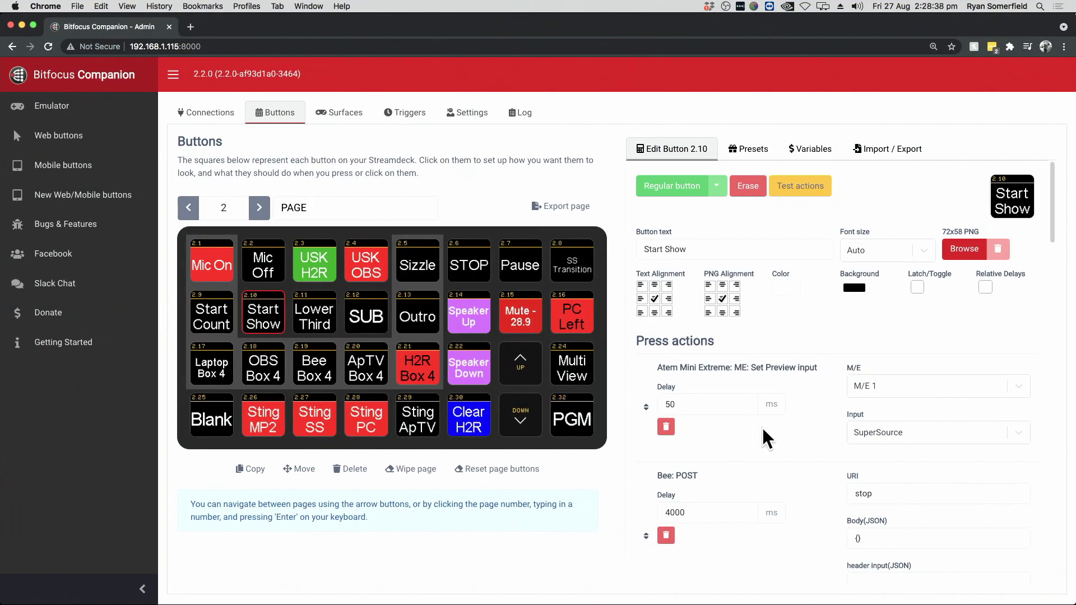
Examine Start Show's Set Preview input and Bee POST actions, plus the XAir Fader Set delay, fader level options and fade duration.
{"action": "scroll", "coordinate": [772, 426], "scroll_direction": "down", "scroll_amount": 1}
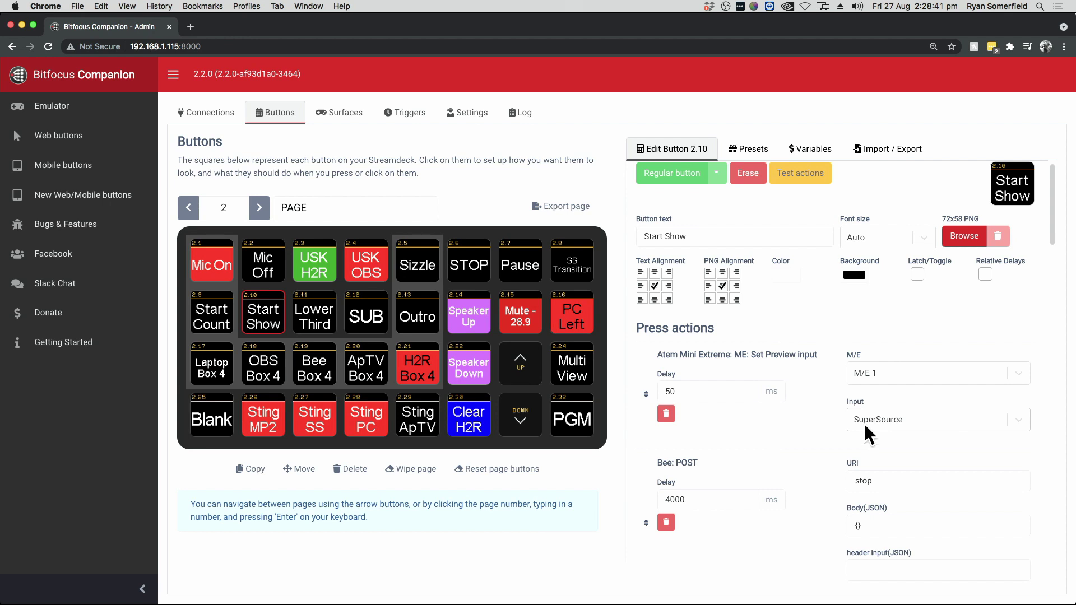
{"action": "scroll", "coordinate": [843, 434], "scroll_direction": "down", "scroll_amount": 3}
{"action": "scroll", "coordinate": [843, 443], "scroll_direction": "down", "scroll_amount": 4}
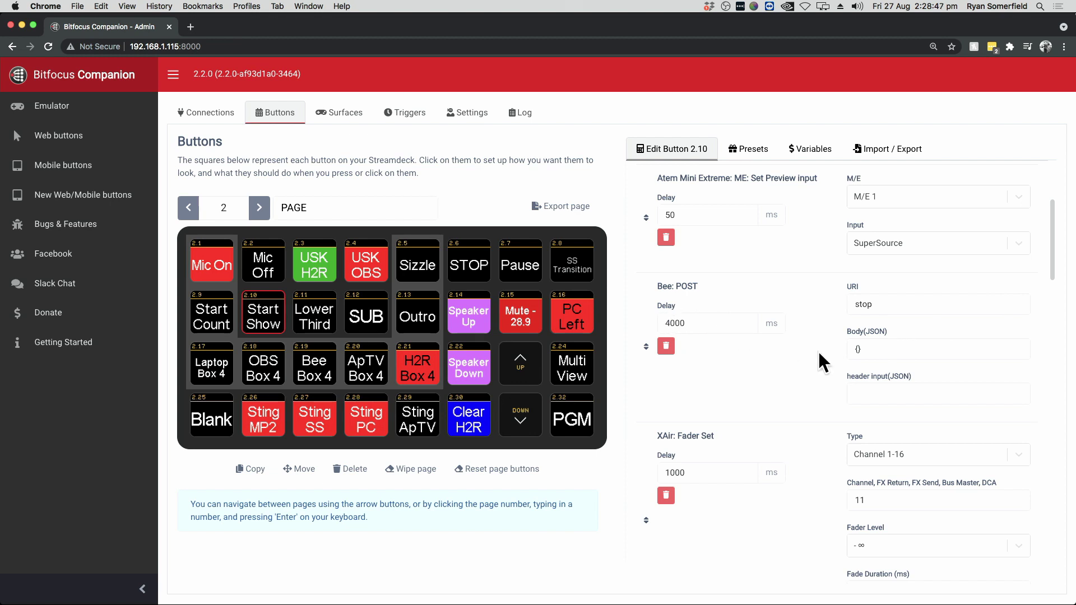
{"action": "scroll", "coordinate": [813, 387], "scroll_direction": "down", "scroll_amount": 5}
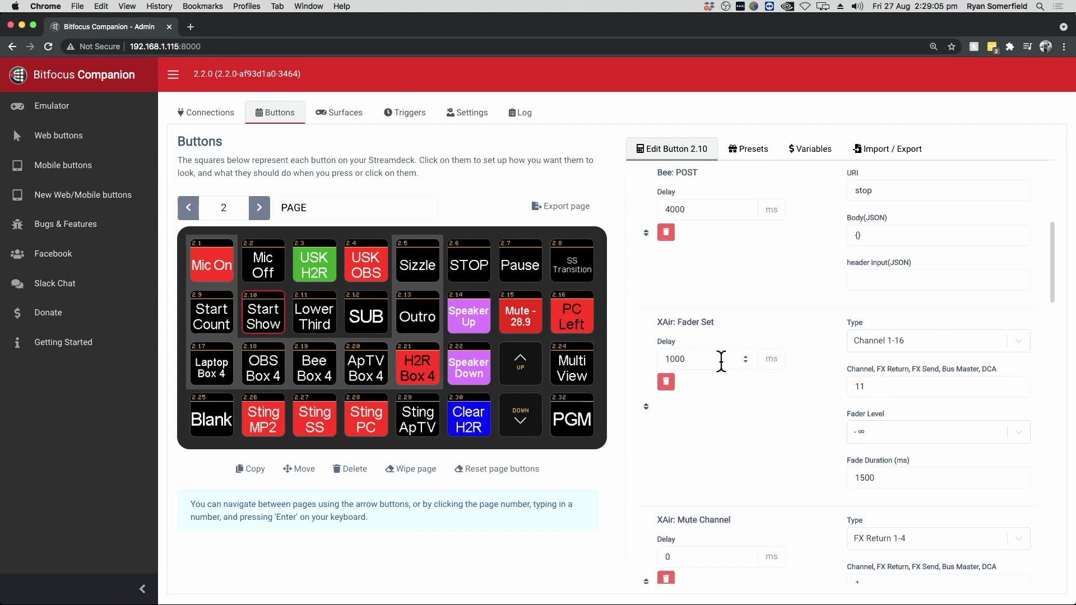
{"action": "left_click_drag", "start_coordinate": [664, 359], "coordinate": [696, 358]}
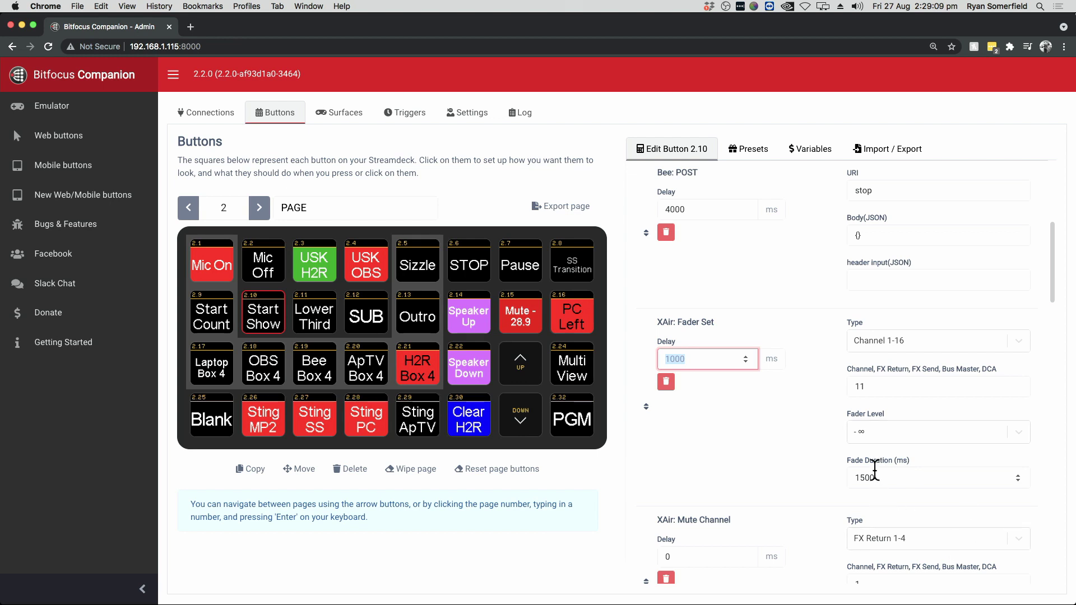
{"action": "left_click", "coordinate": [887, 435]}
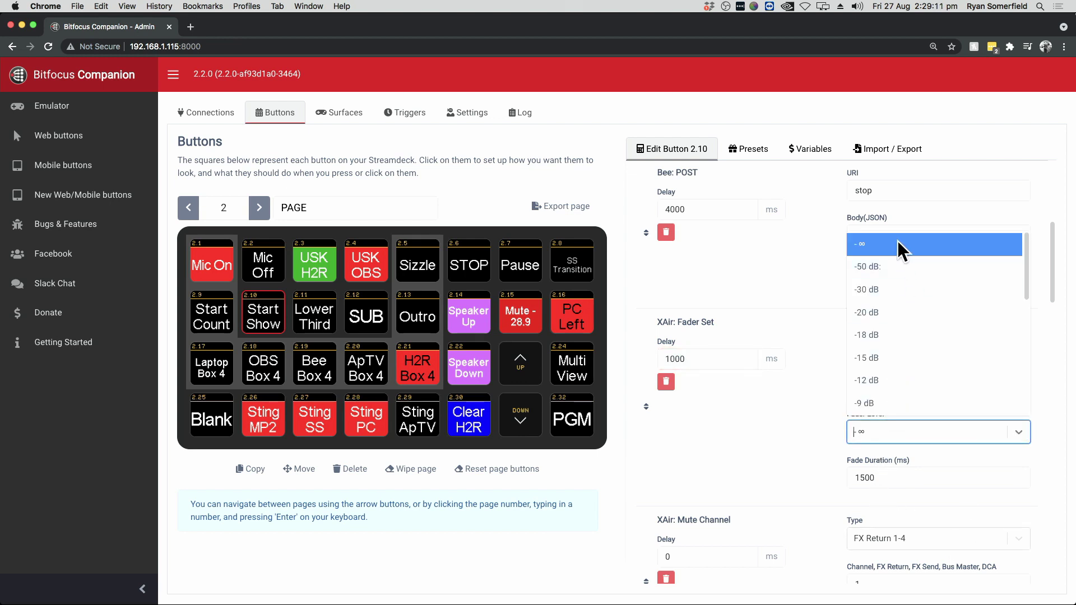
{"action": "left_click", "coordinate": [807, 347]}
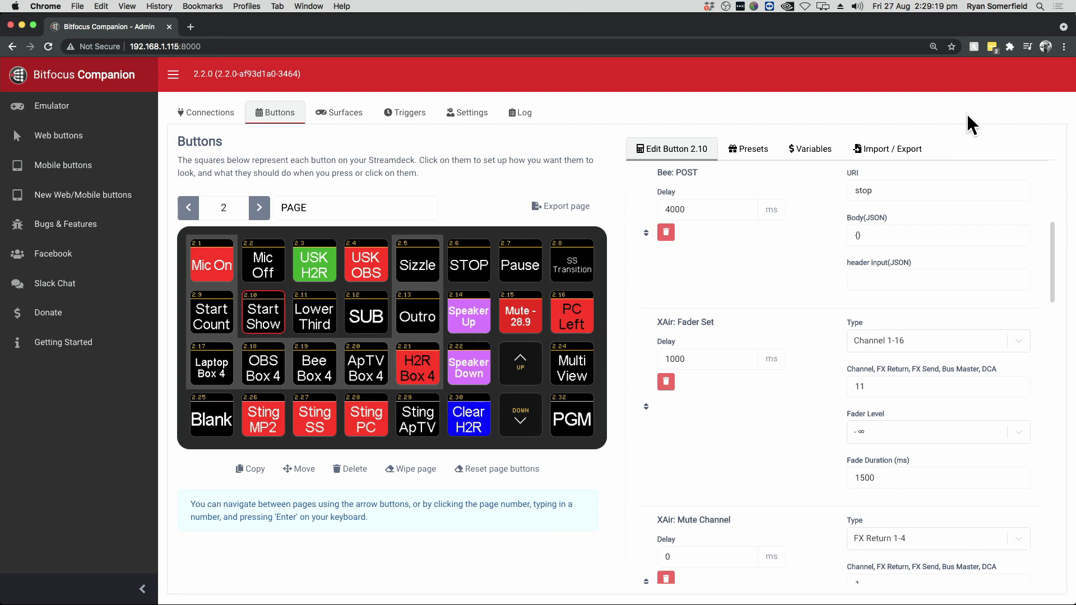
Switch to X-AIR-Edit, reposition its window to show the whole mixer, check the PlayBee channels and return to Companion.
{"action": "key", "text": "super+Tab"}
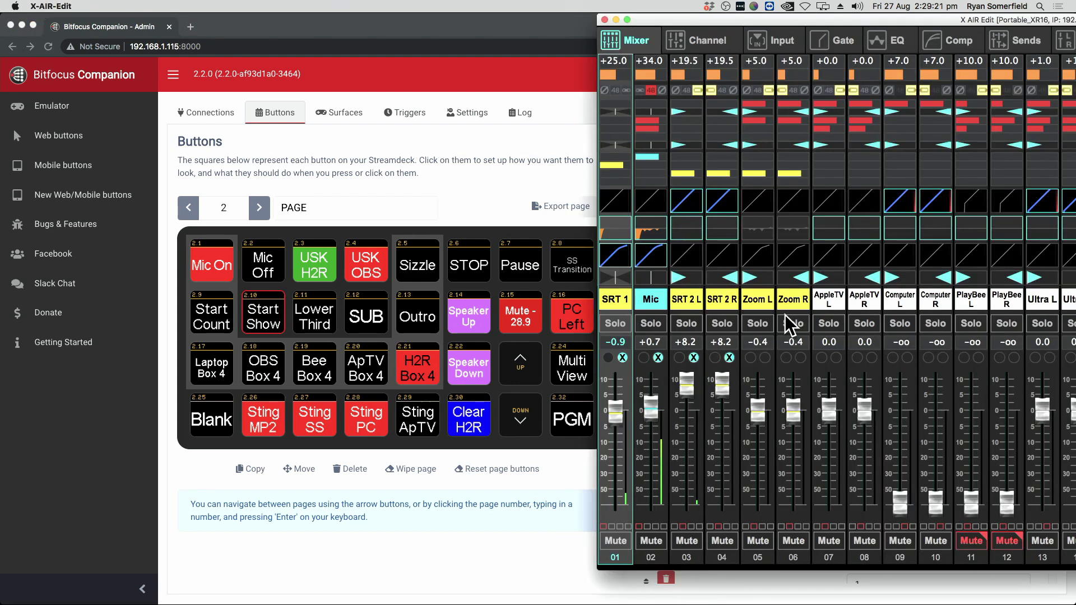
{"action": "left_click_drag", "start_coordinate": [889, 23], "coordinate": [493, 7]}
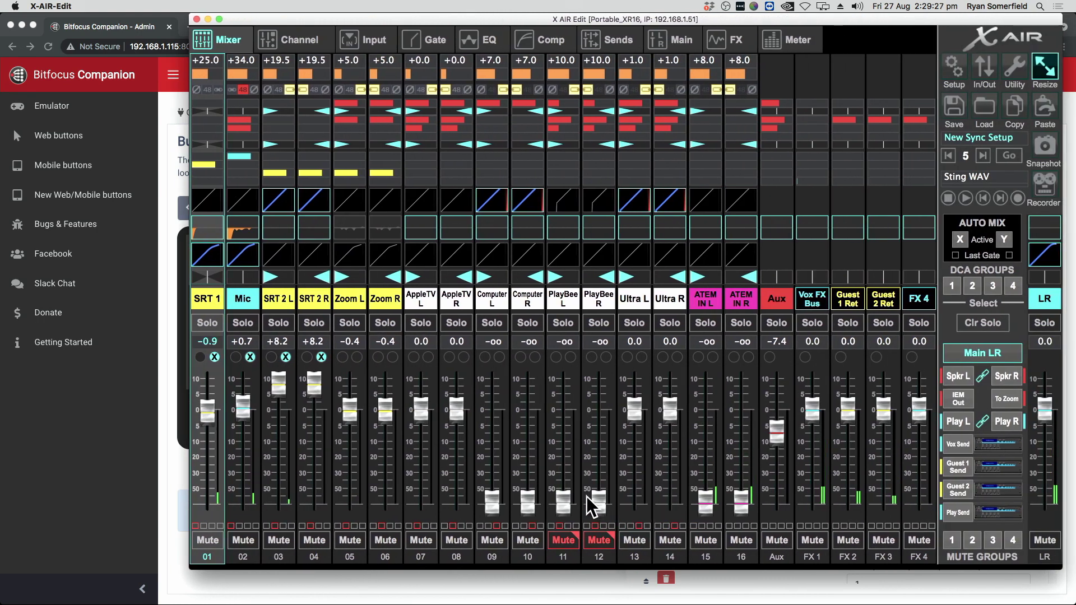
{"action": "key", "text": "super+Tab"}
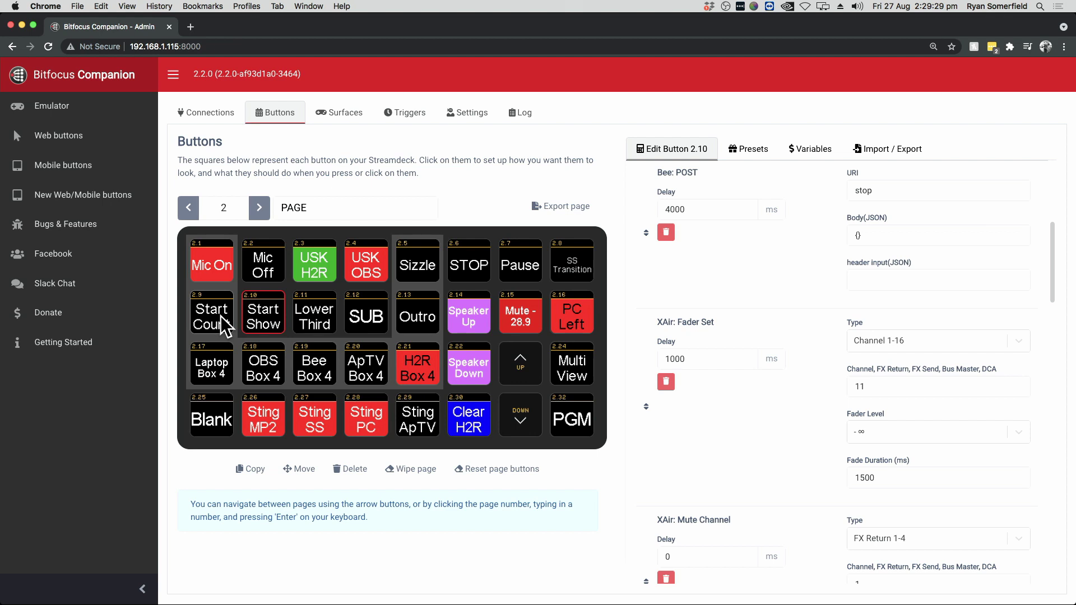
Examine the Start Count button 2.9's ATEM and Bee POST actions and its XAir Fader Set channel, level and duration.
{"action": "left_click", "coordinate": [224, 325]}
{"action": "scroll", "coordinate": [823, 426], "scroll_direction": "down", "scroll_amount": 1}
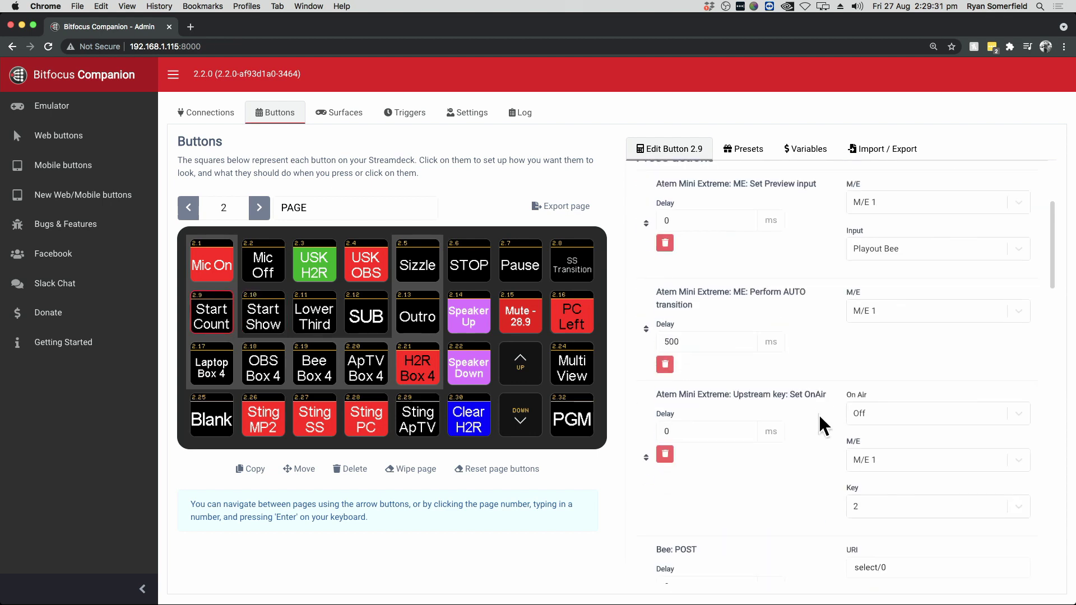
{"action": "scroll", "coordinate": [828, 406], "scroll_direction": "down", "scroll_amount": 2}
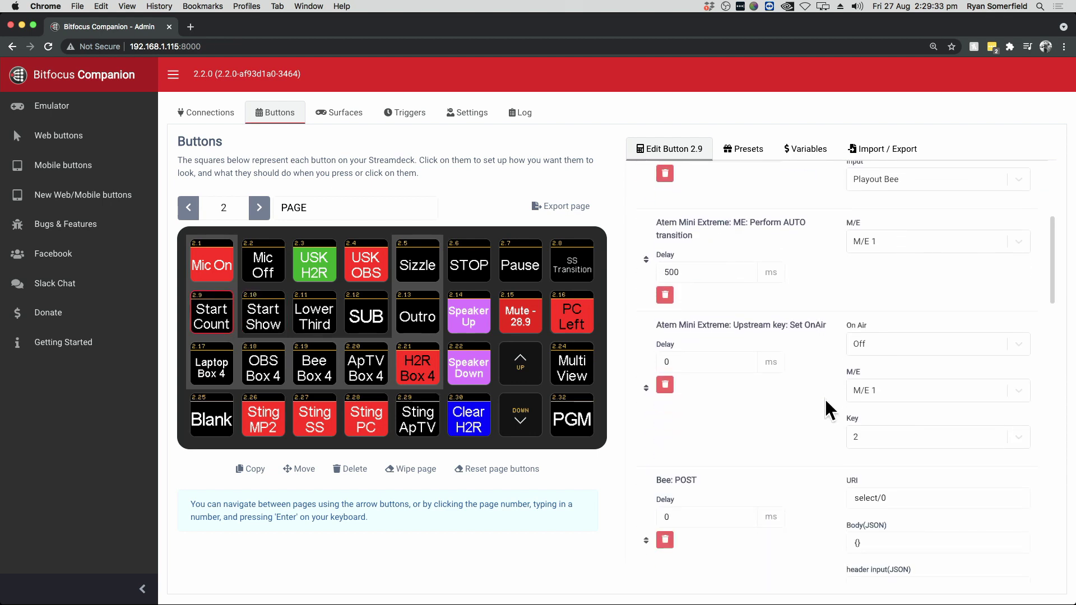
{"action": "scroll", "coordinate": [828, 403], "scroll_direction": "down", "scroll_amount": 2}
{"action": "scroll", "coordinate": [817, 355], "scroll_direction": "down", "scroll_amount": 1}
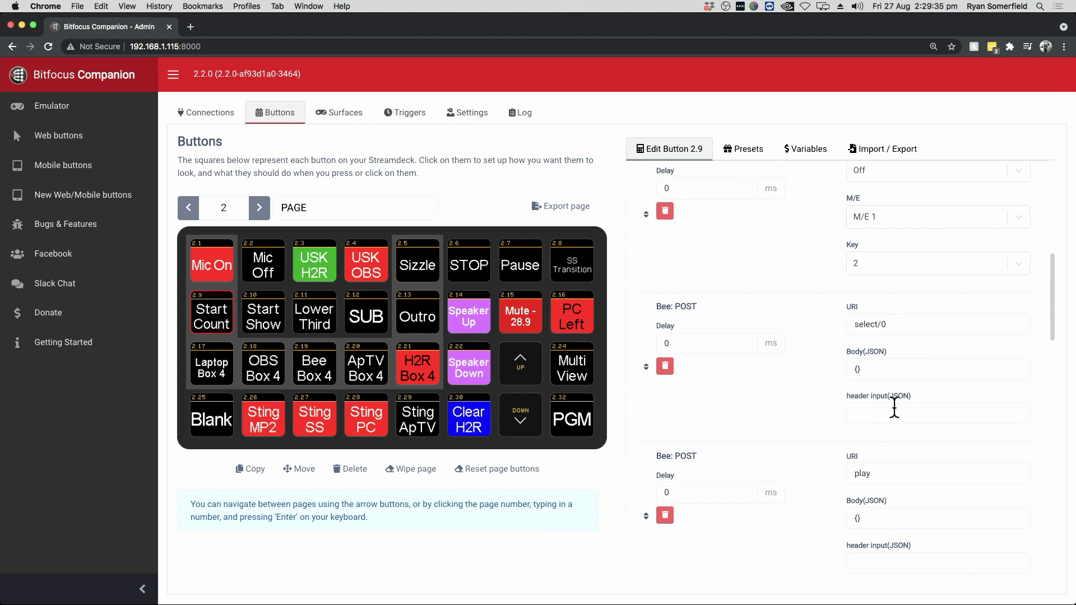
{"action": "scroll", "coordinate": [877, 461], "scroll_direction": "down", "scroll_amount": 6}
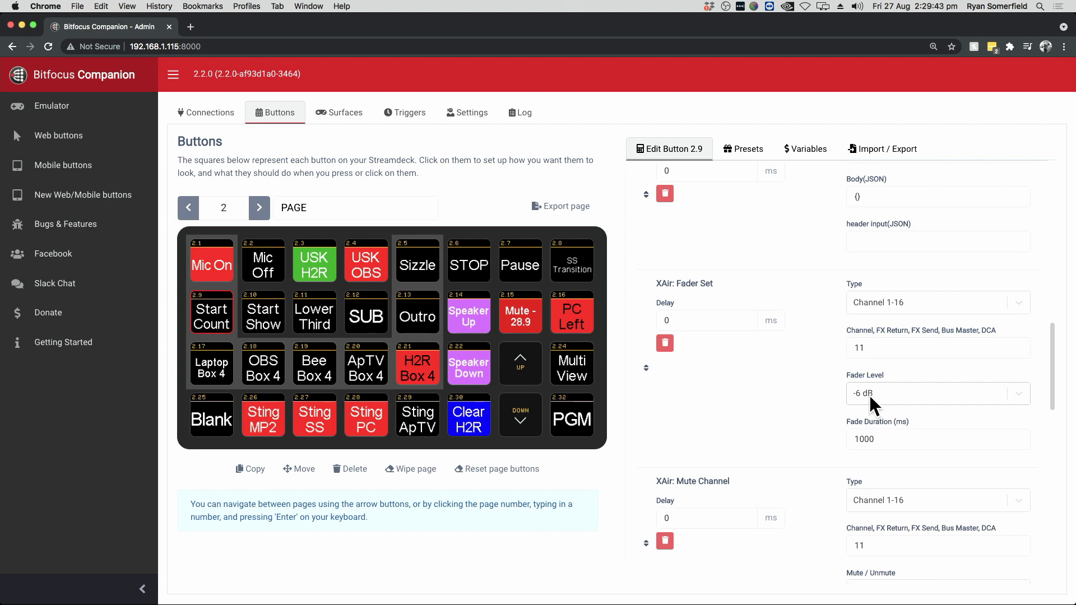
{"action": "scroll", "coordinate": [890, 504], "scroll_direction": "down", "scroll_amount": 3}
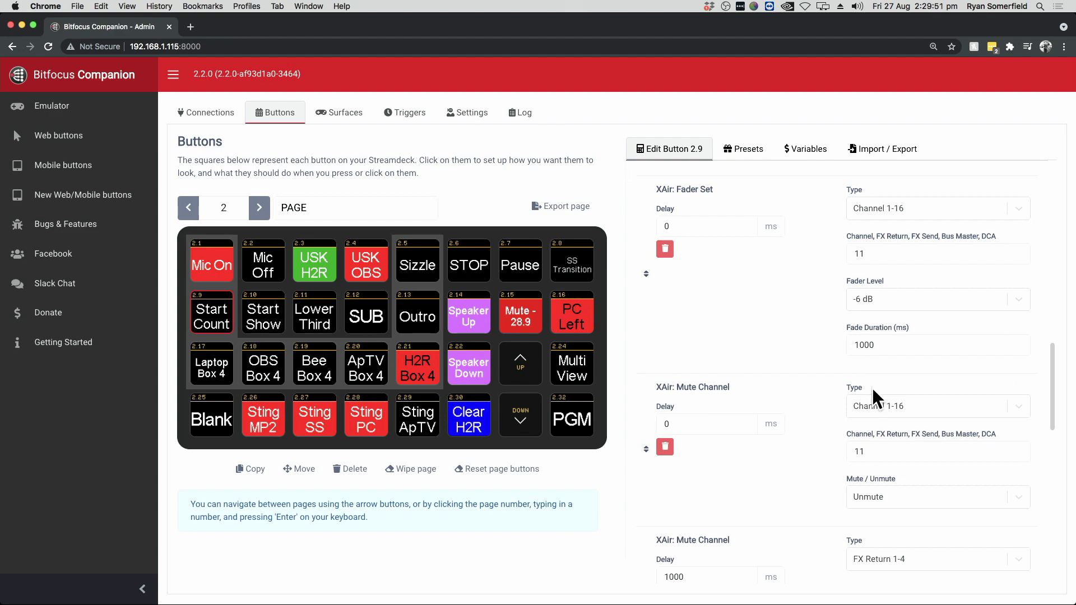
{"action": "key", "text": "super+Tab"}
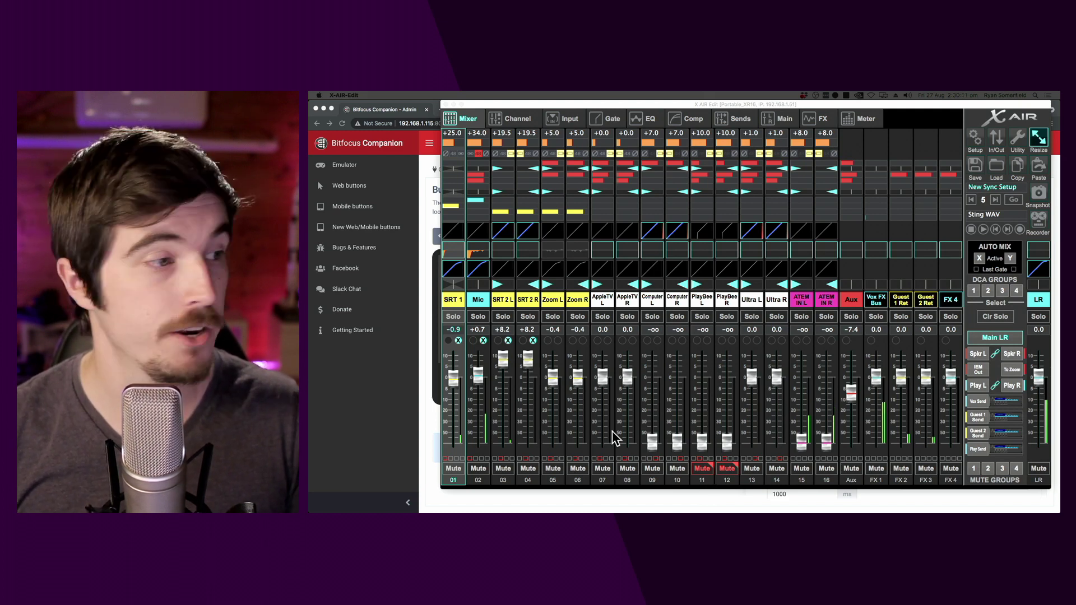
{"action": "left_click", "coordinate": [415, 418]}
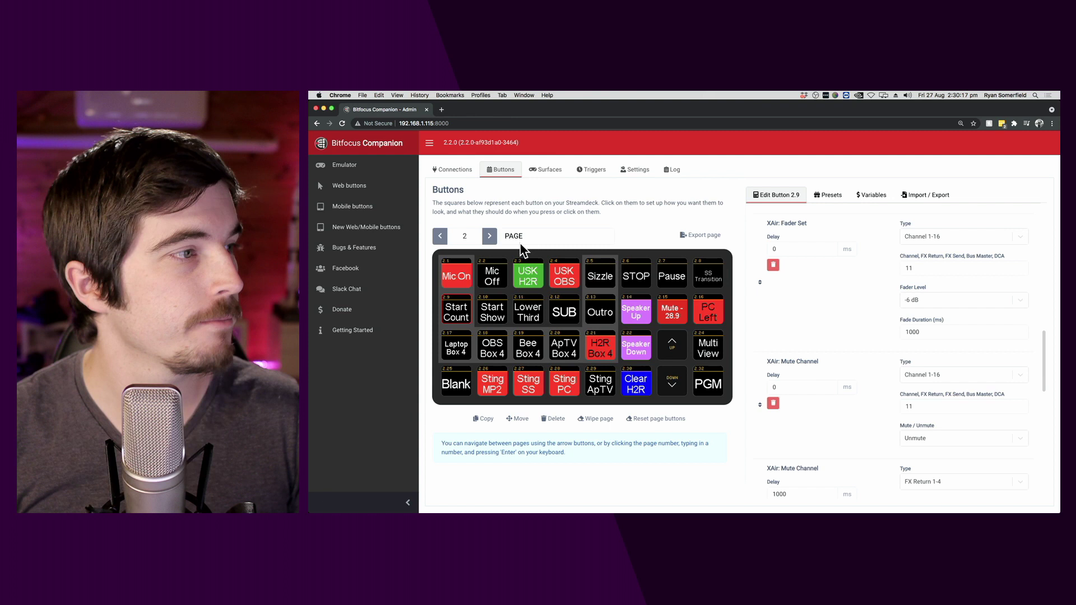
Examine the Start Show button's XAir Fader Set action and the FX Return numbers and mute settings of its Mute Channel actions.
{"action": "left_click", "coordinate": [492, 312]}
{"action": "scroll", "coordinate": [847, 380], "scroll_direction": "down", "scroll_amount": 5}
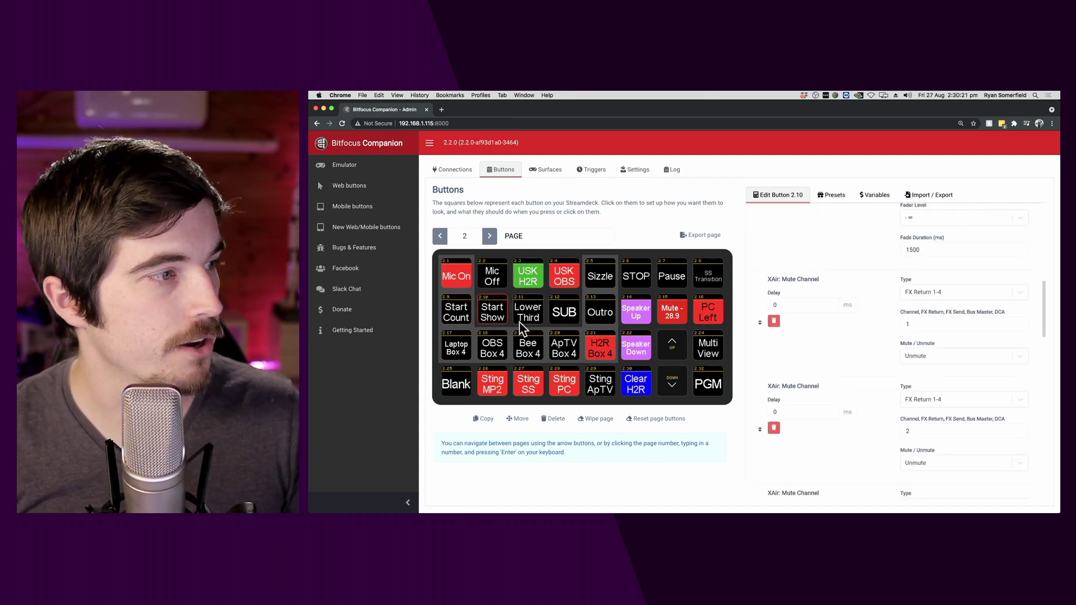
{"action": "scroll", "coordinate": [927, 302], "scroll_direction": "up", "scroll_amount": 2}
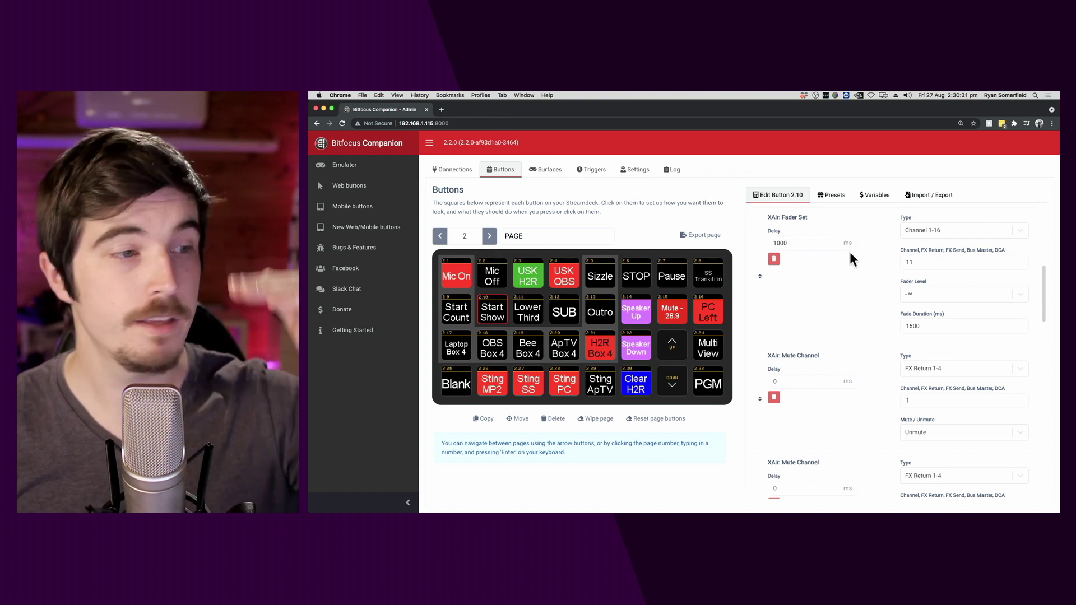
{"action": "scroll", "coordinate": [900, 387], "scroll_direction": "down", "scroll_amount": 2}
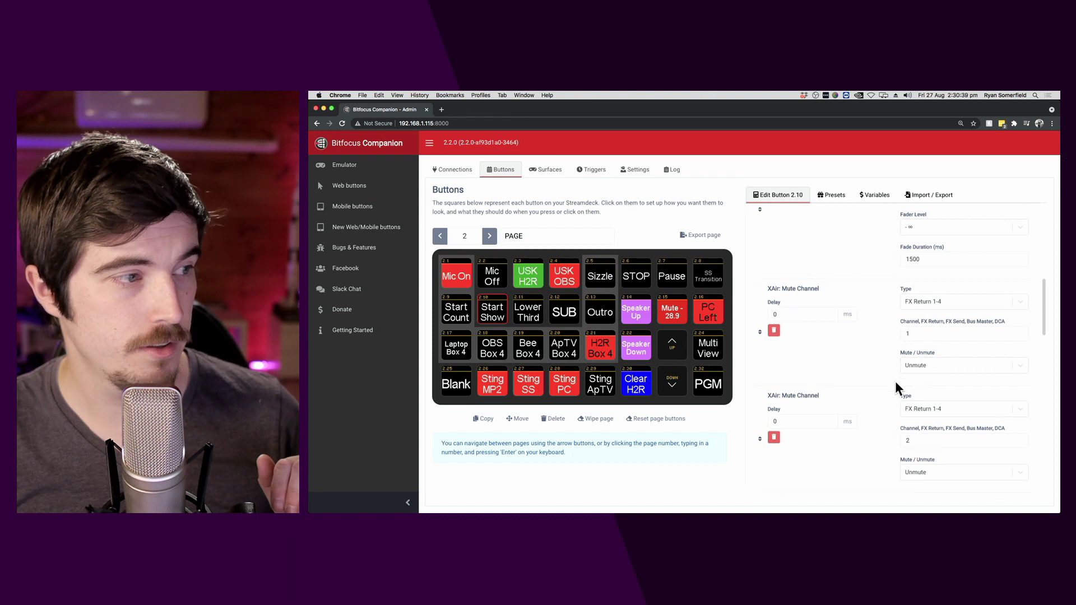
{"action": "scroll", "coordinate": [895, 382], "scroll_direction": "down", "scroll_amount": 1}
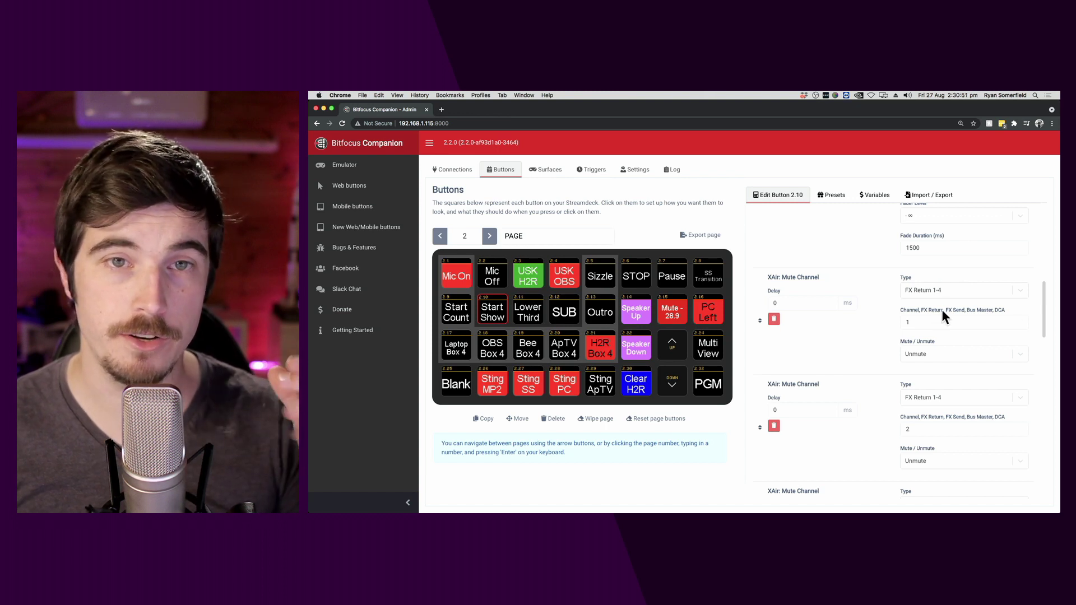
{"action": "scroll", "coordinate": [925, 378], "scroll_direction": "down", "scroll_amount": 2}
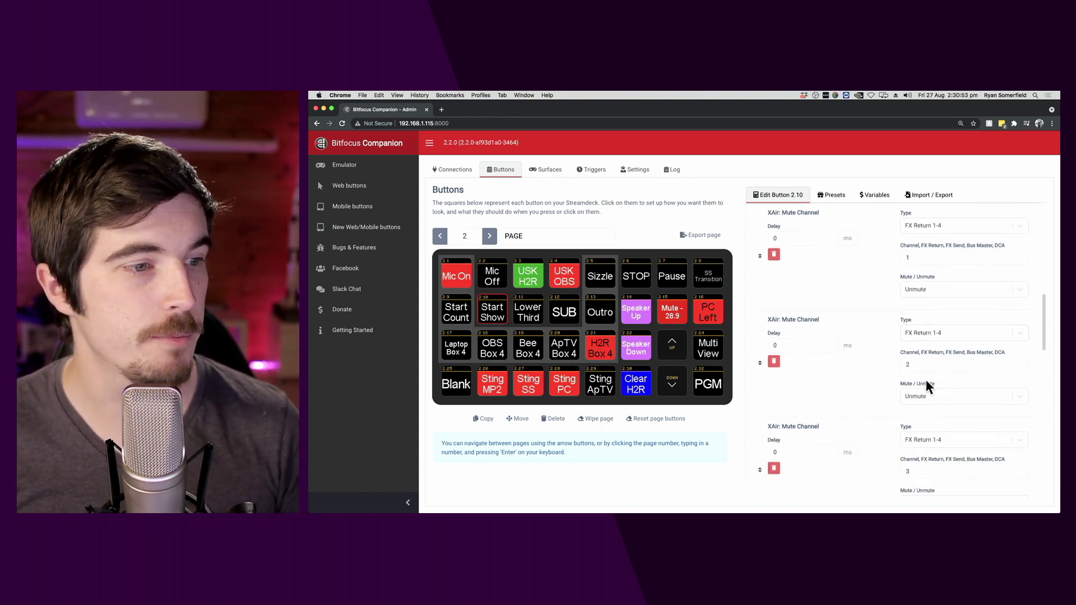
{"action": "left_click", "coordinate": [906, 370]}
{"action": "type", "text": "2"}
{"action": "scroll", "coordinate": [913, 358], "scroll_direction": "down", "scroll_amount": 1}
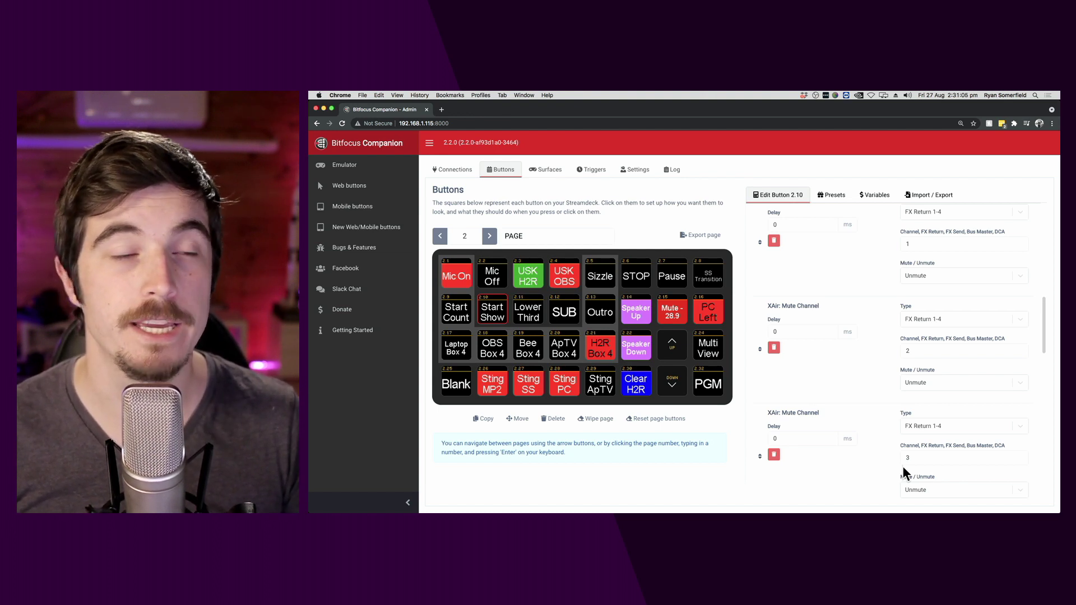
Examine Start Show's remaining XAir Mute Channel and Fader Set actions with their delays, plus its ATEM macro and Tape Operation actions.
{"action": "scroll", "coordinate": [877, 321], "scroll_direction": "down", "scroll_amount": 2}
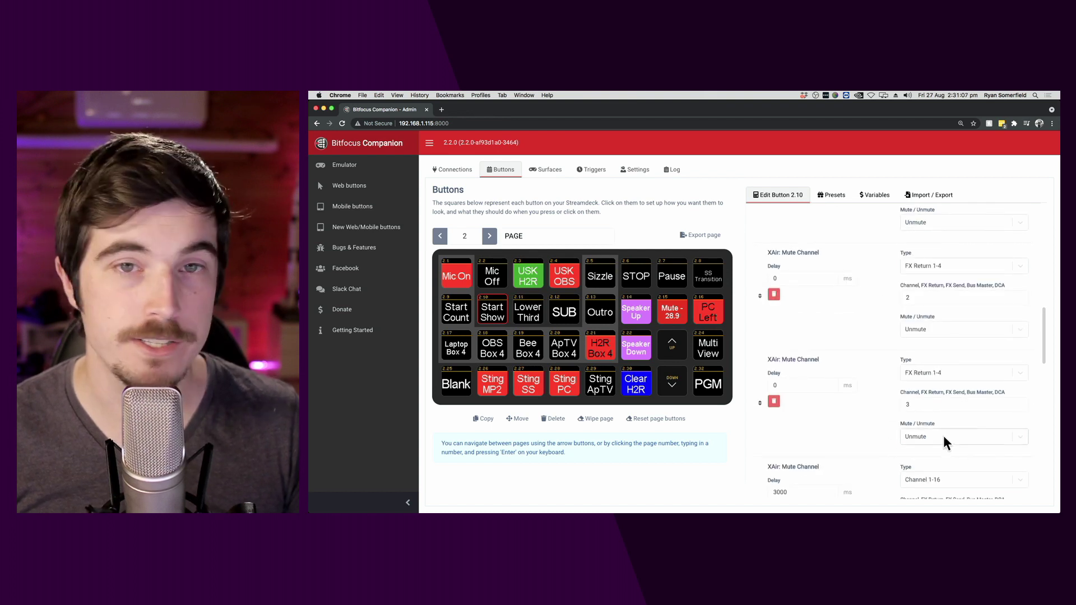
{"action": "scroll", "coordinate": [941, 436], "scroll_direction": "down", "scroll_amount": 3}
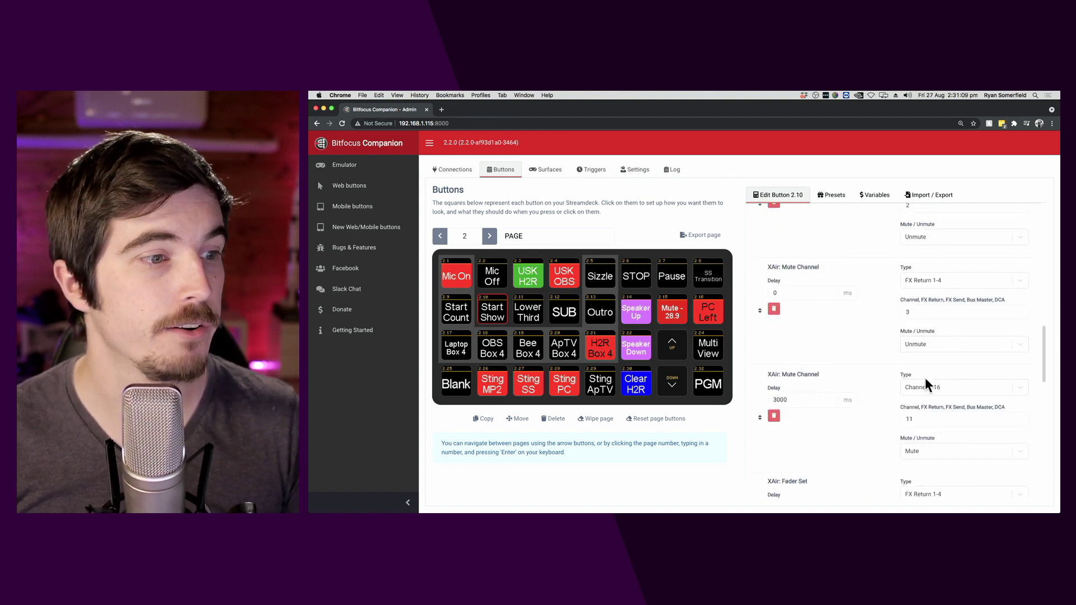
{"action": "scroll", "coordinate": [923, 389], "scroll_direction": "down", "scroll_amount": 2}
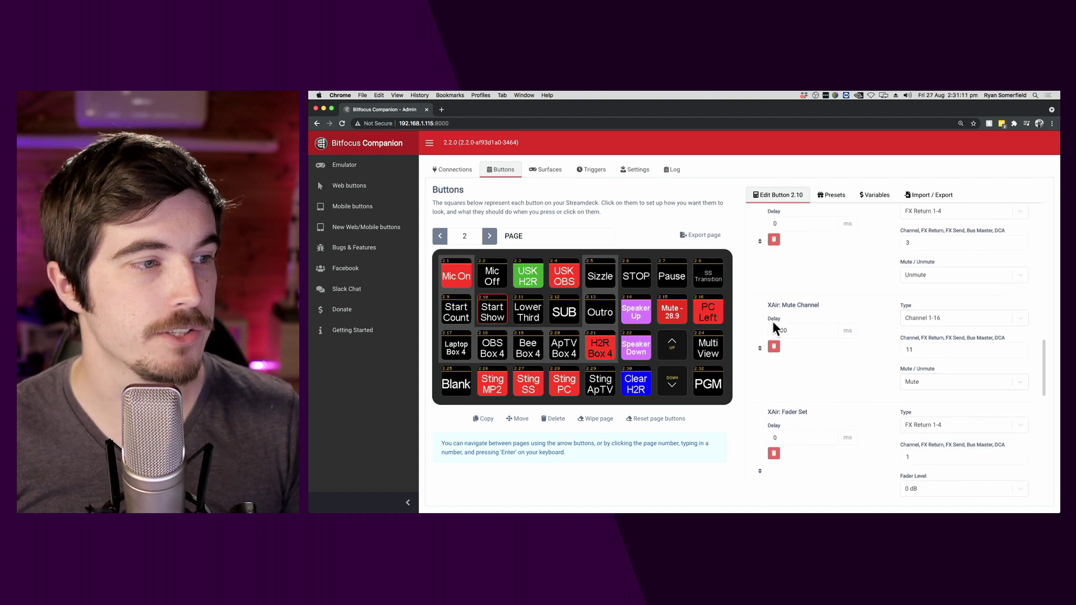
{"action": "left_click", "coordinate": [912, 348]}
{"action": "scroll", "coordinate": [891, 445], "scroll_direction": "down", "scroll_amount": 2}
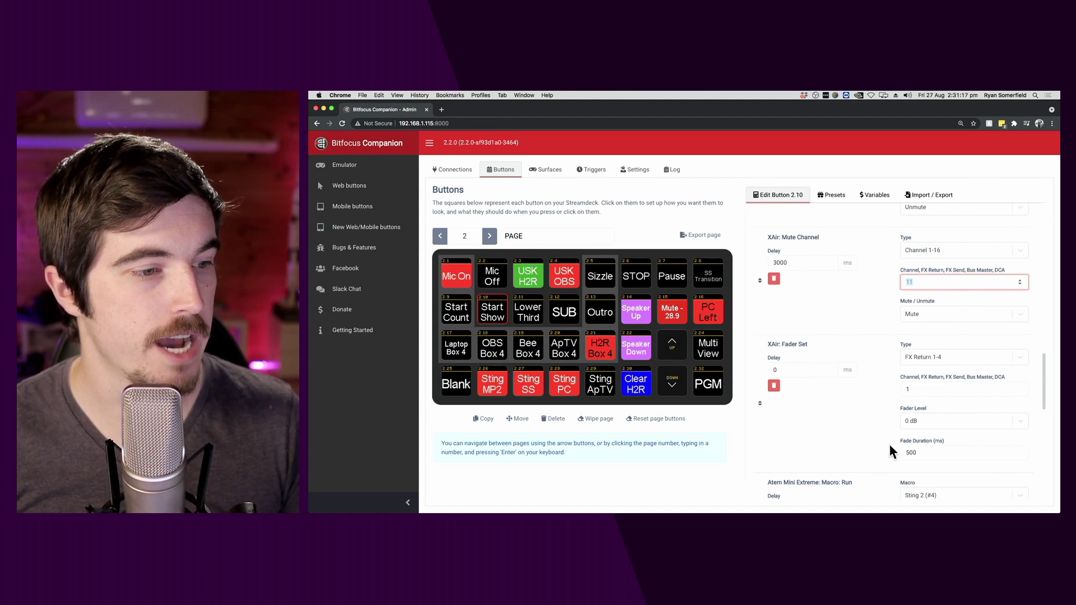
{"action": "scroll", "coordinate": [882, 364], "scroll_direction": "down", "scroll_amount": 2}
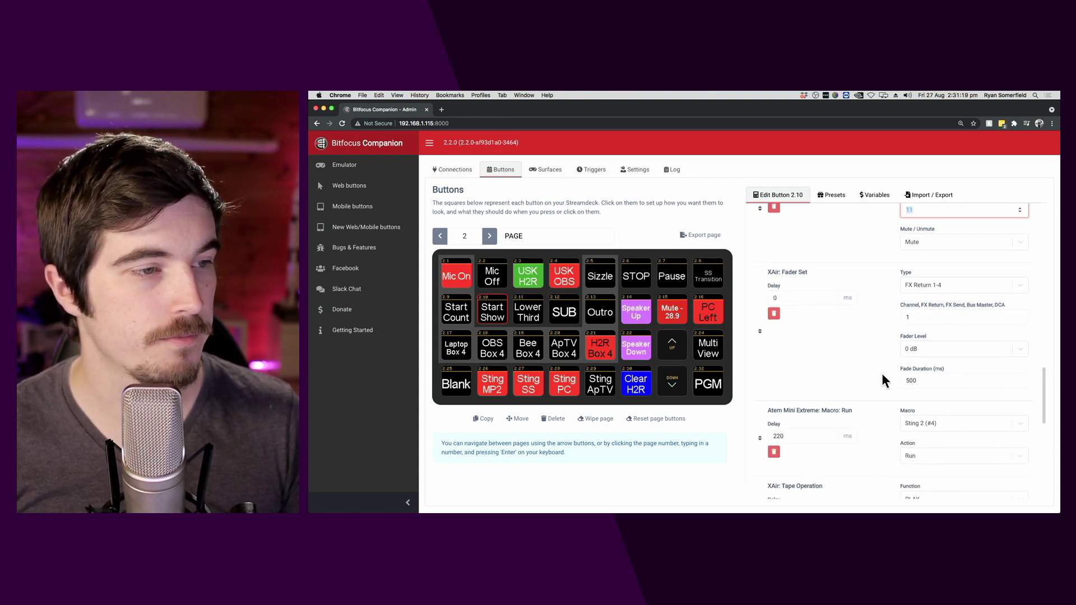
{"action": "scroll", "coordinate": [882, 376], "scroll_direction": "down", "scroll_amount": 2}
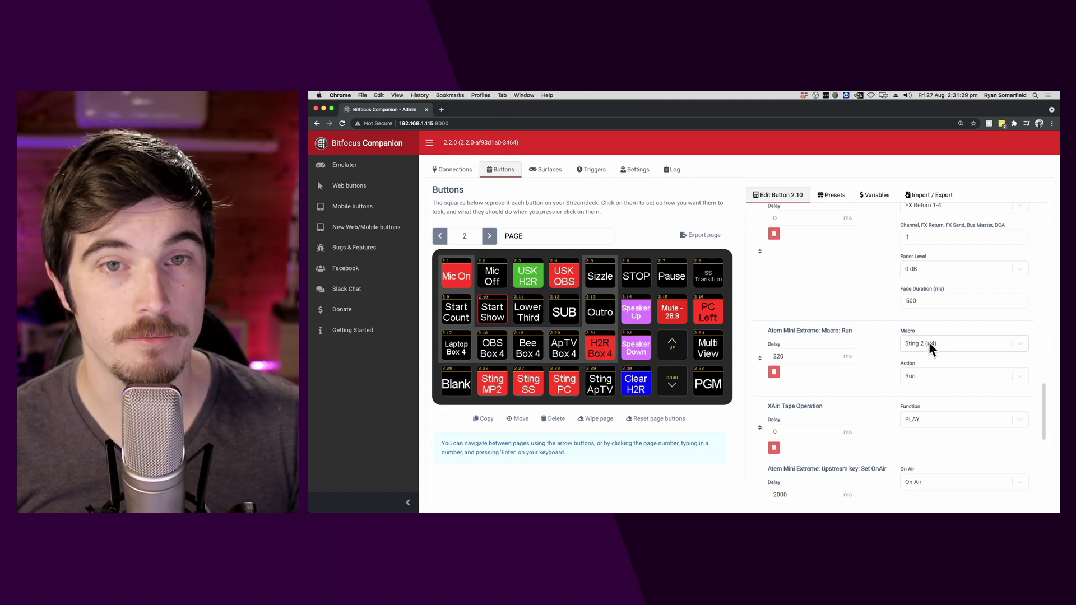
{"action": "scroll", "coordinate": [886, 365], "scroll_direction": "down", "scroll_amount": 2}
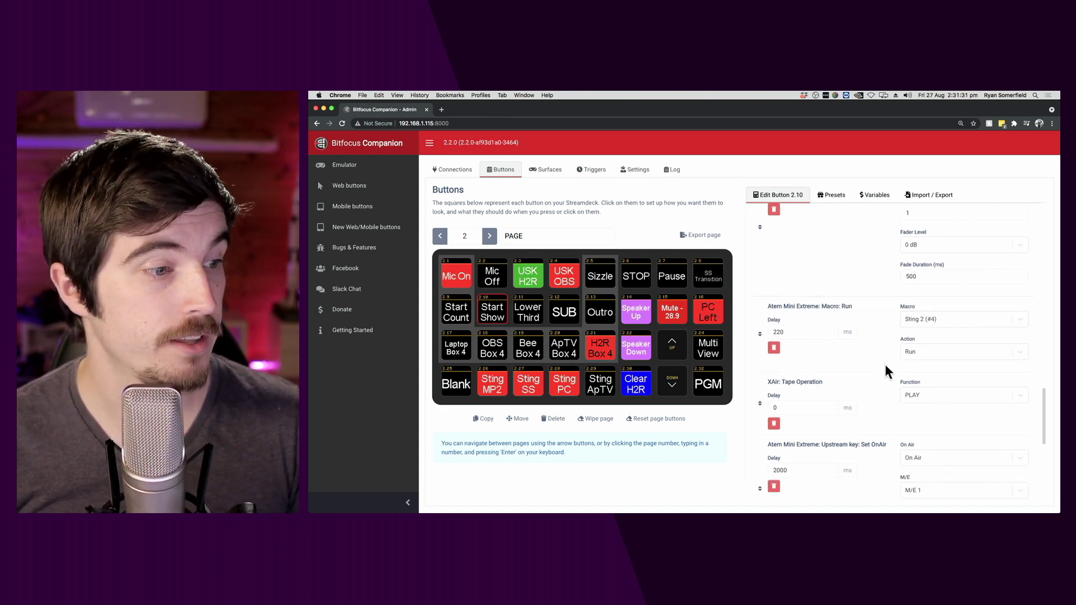
{"action": "scroll", "coordinate": [876, 371], "scroll_direction": "down", "scroll_amount": 3}
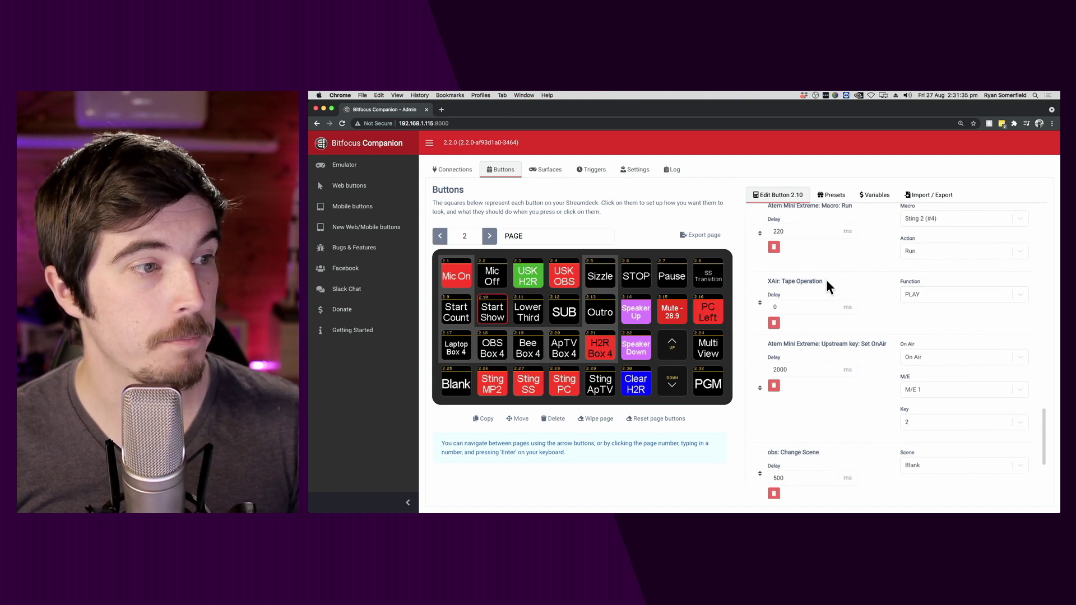
Switch to X-AIR-Edit, view the USB Recorder with its Sting WAV track, close it and return to Companion.
{"action": "mouse_move", "coordinate": [910, 500]}
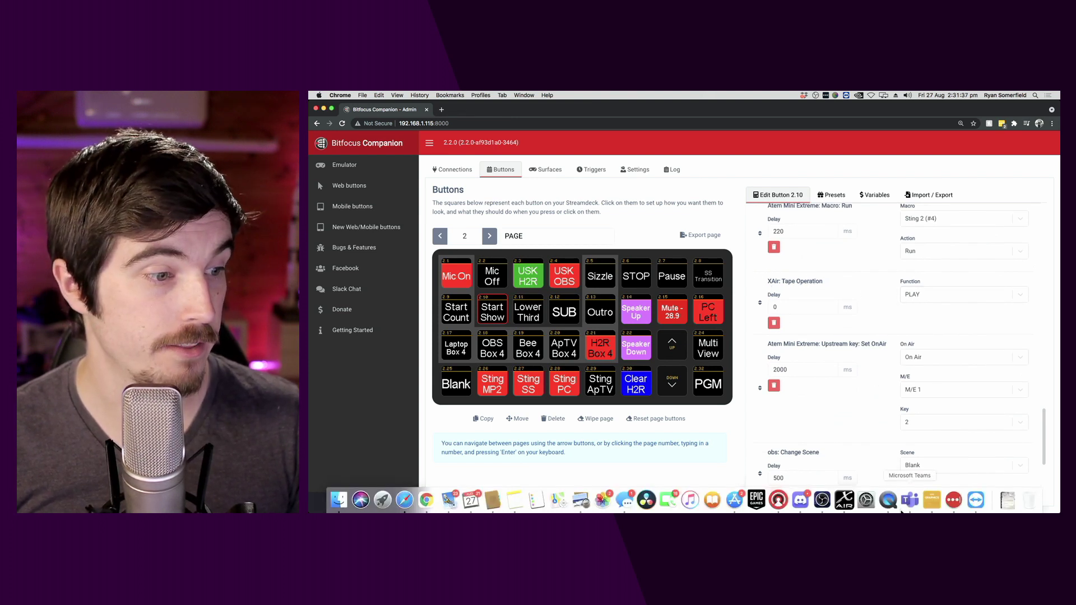
{"action": "left_click", "coordinate": [844, 501]}
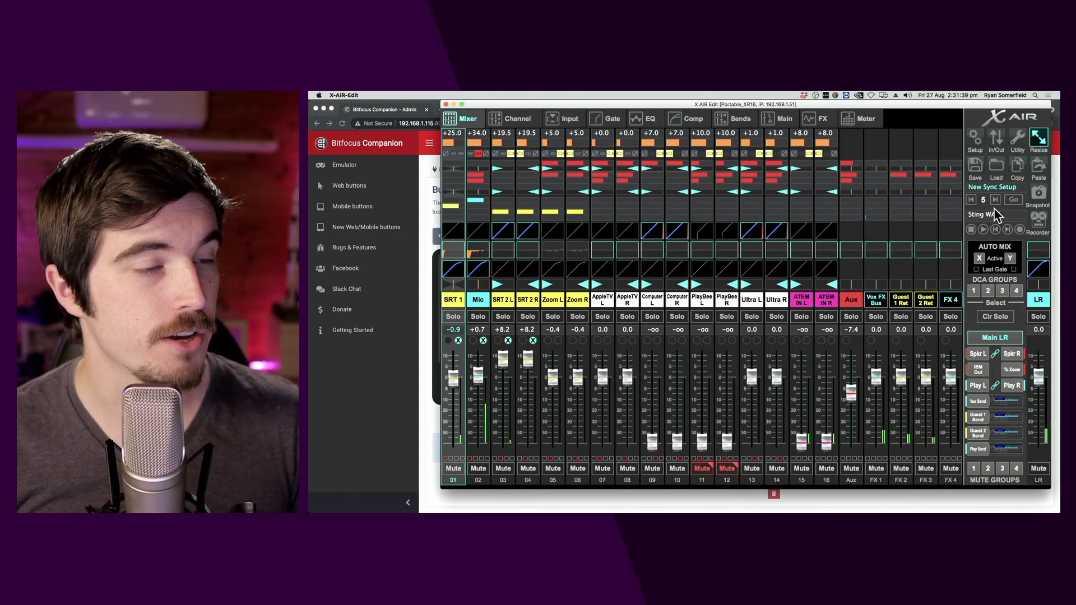
{"action": "left_click", "coordinate": [1038, 225]}
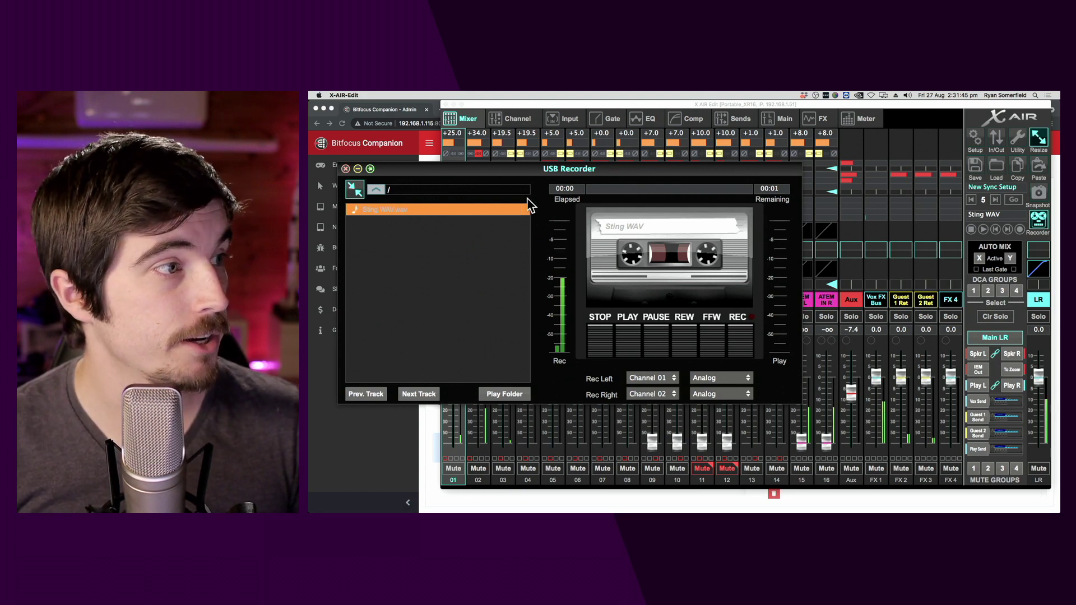
{"action": "left_click", "coordinate": [346, 169]}
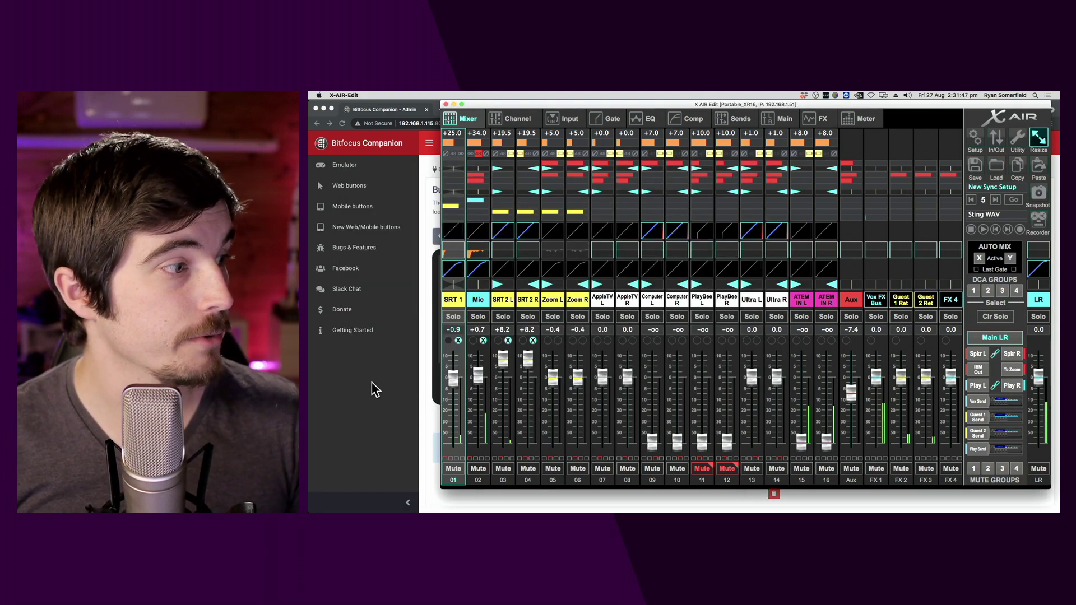
{"action": "left_click", "coordinate": [375, 389]}
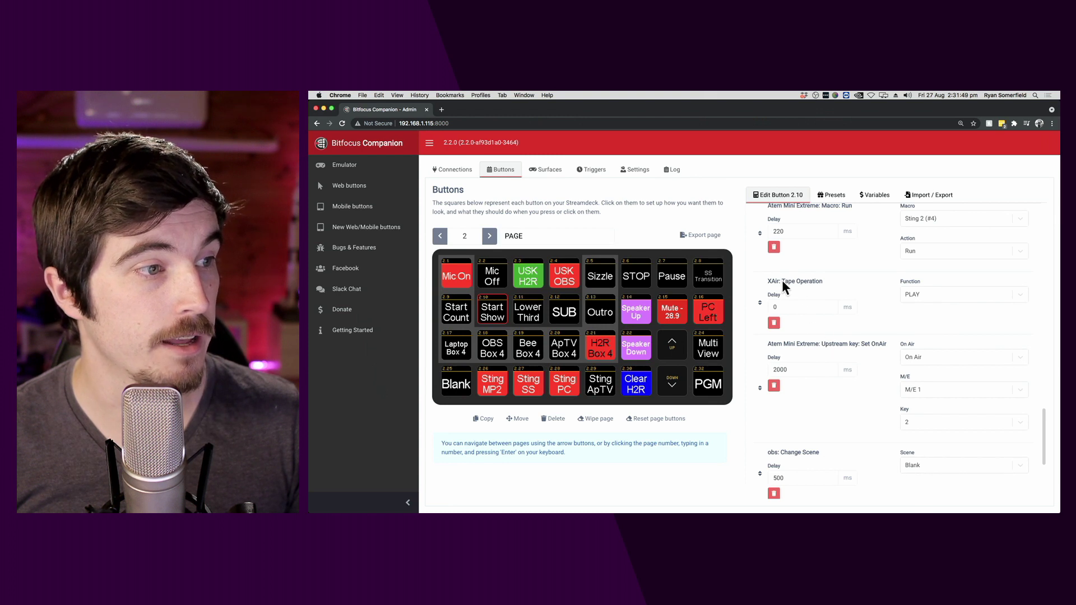
Review Start Show's Tape Operation function options, keep PLAY, and check the ATEM upstream key and OBS scene actions after it.
{"action": "left_click", "coordinate": [912, 293]}
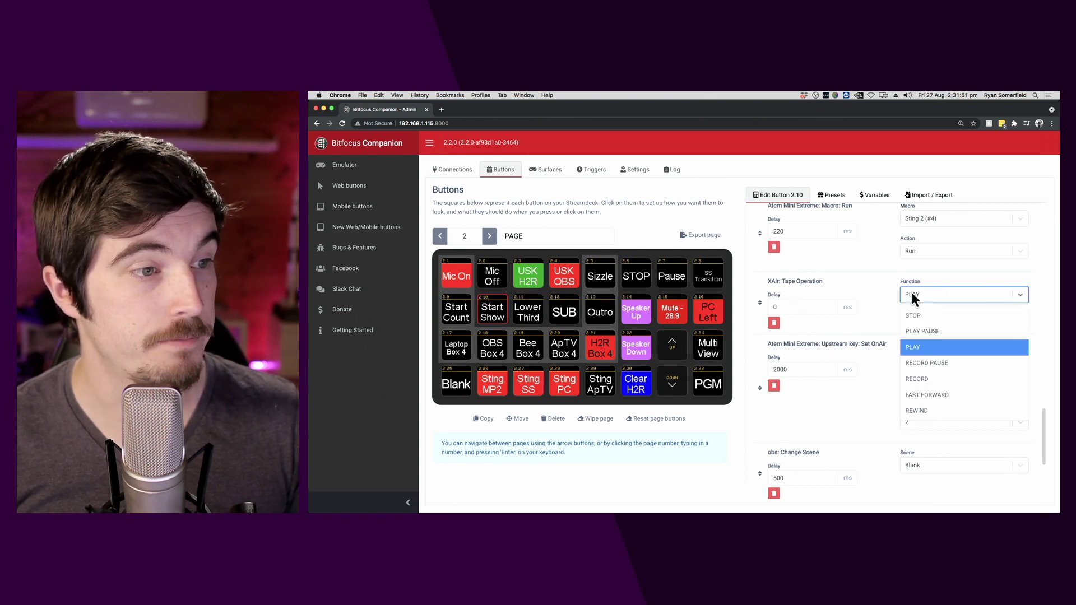
{"action": "left_click", "coordinate": [949, 350]}
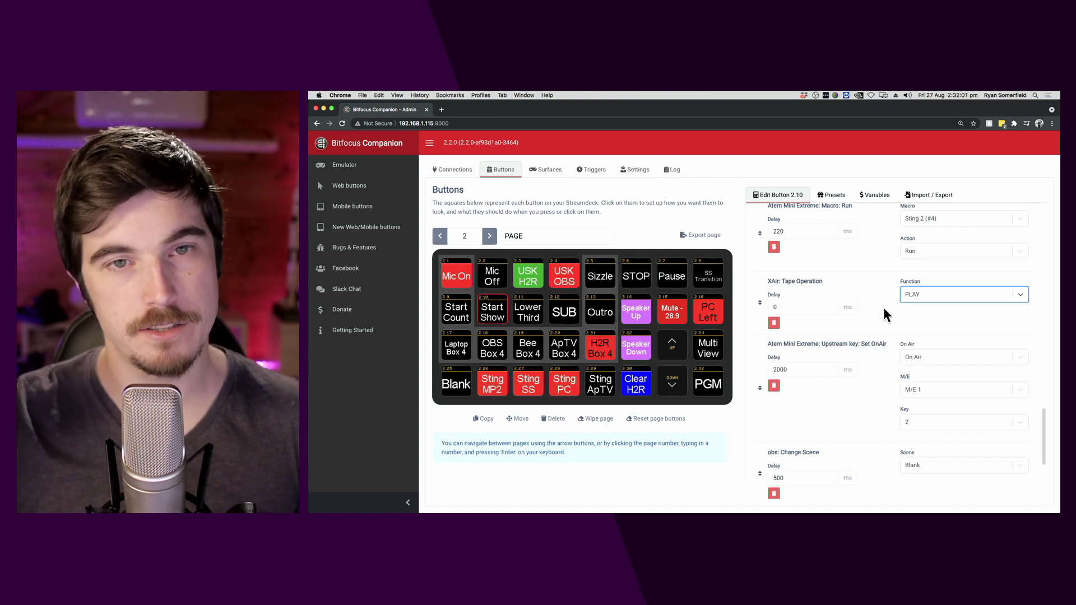
{"action": "scroll", "coordinate": [885, 314], "scroll_direction": "down", "scroll_amount": 2}
{"action": "scroll", "coordinate": [885, 316], "scroll_direction": "down", "scroll_amount": 1}
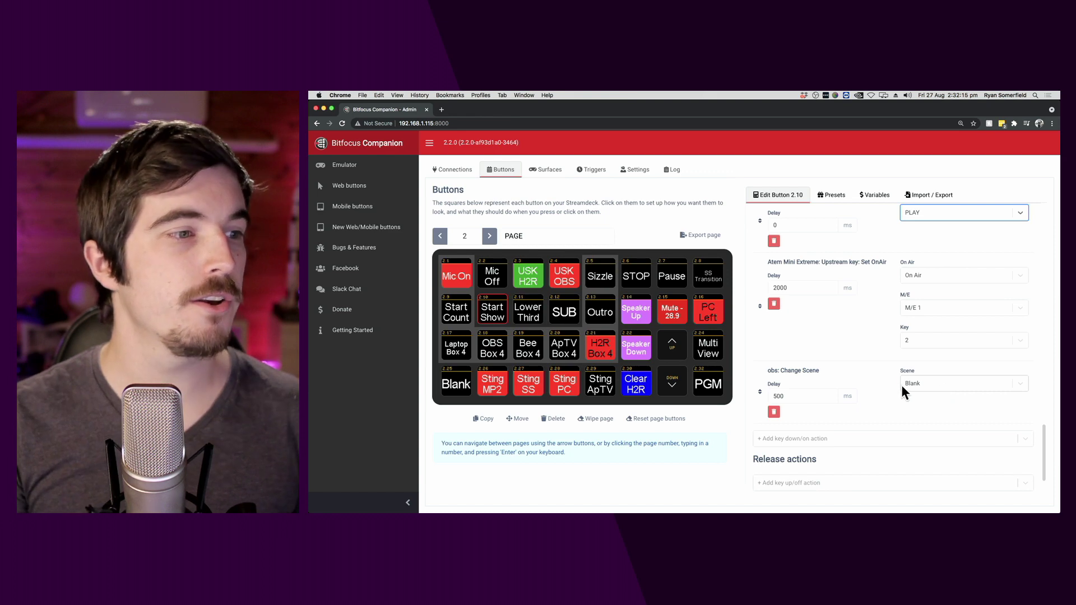
{"action": "scroll", "coordinate": [877, 333], "scroll_direction": "up", "scroll_amount": 10}
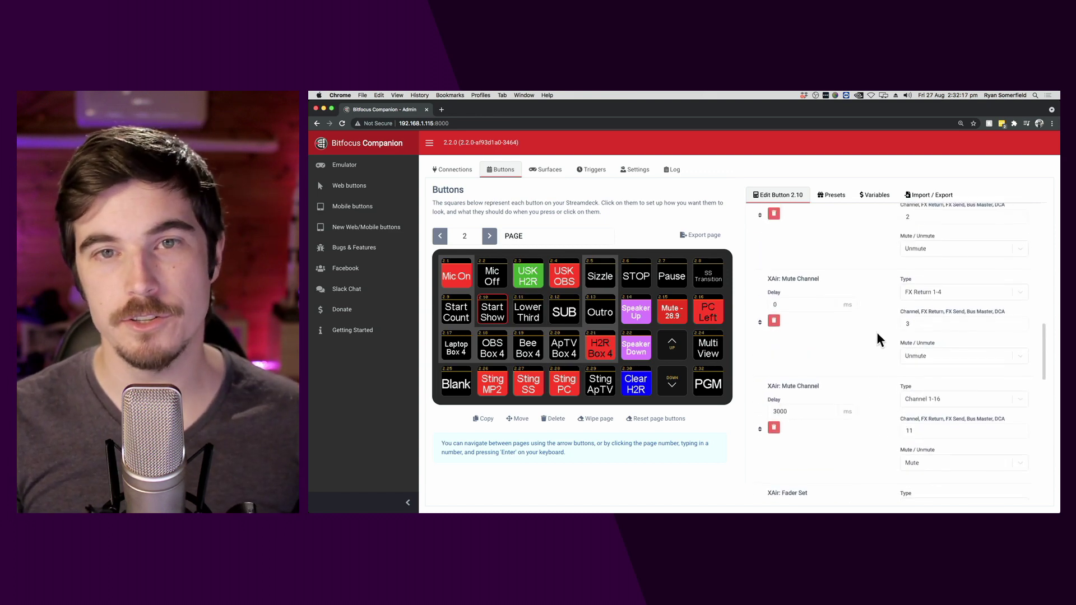
{"action": "scroll", "coordinate": [876, 332], "scroll_direction": "up", "scroll_amount": 8}
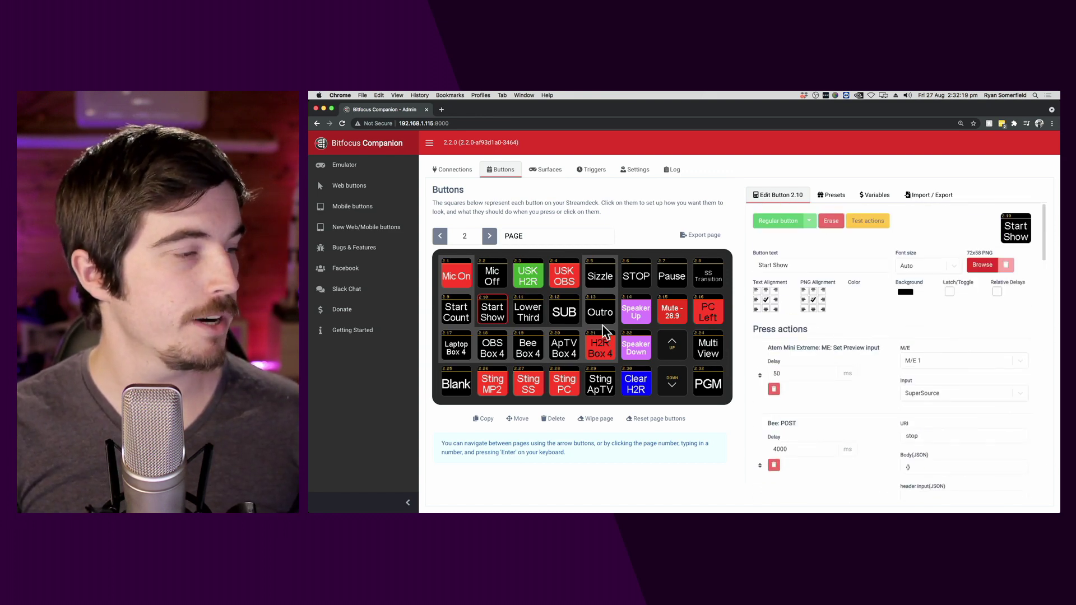
View the Lower Third button's actions, and examine the SUB button's OBS scene changes, DCA Mute Channel and Fader Set actions.
{"action": "left_click", "coordinate": [535, 312]}
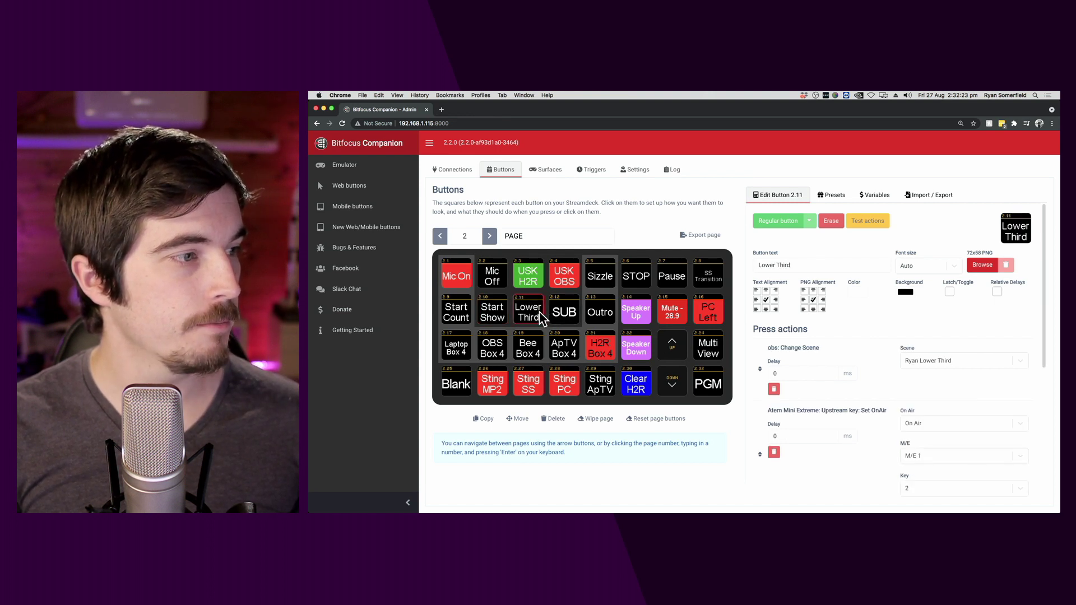
{"action": "left_click", "coordinate": [555, 319]}
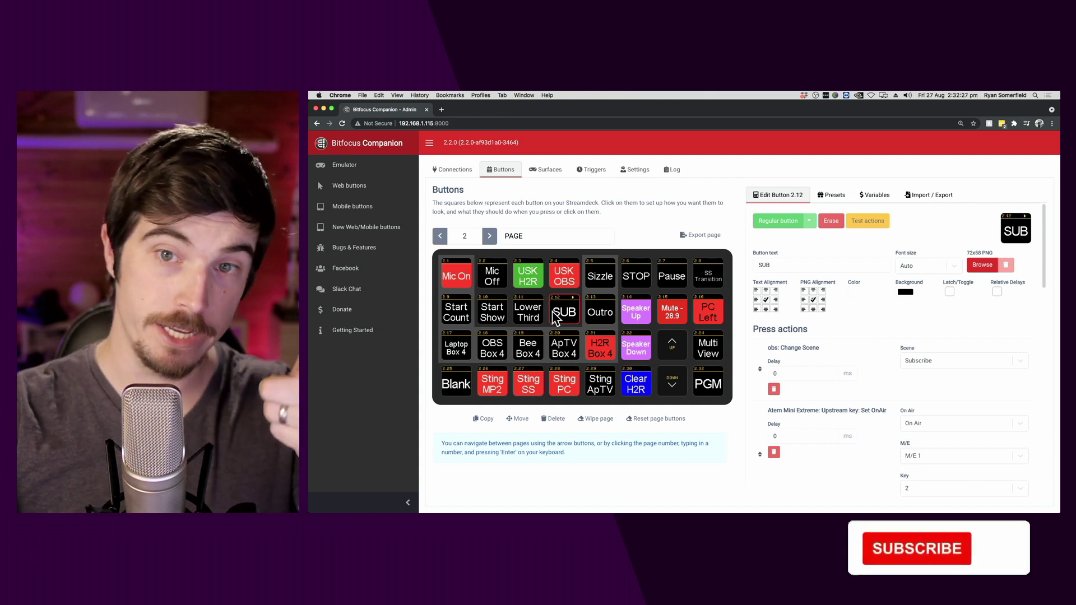
{"action": "scroll", "coordinate": [857, 365], "scroll_direction": "down", "scroll_amount": 2}
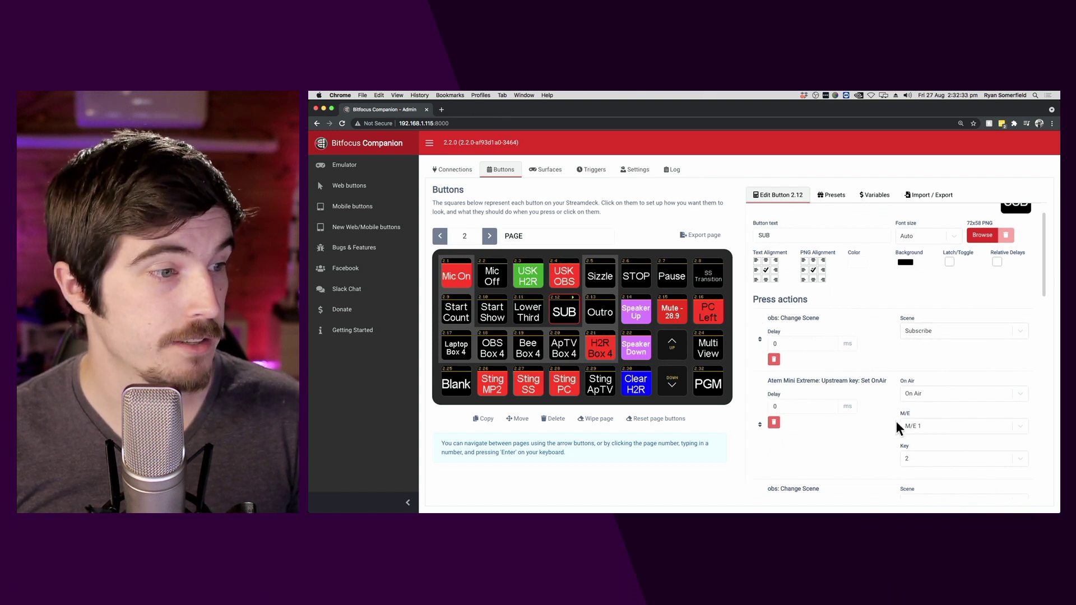
{"action": "scroll", "coordinate": [904, 382], "scroll_direction": "down", "scroll_amount": 4}
{"action": "scroll", "coordinate": [926, 446], "scroll_direction": "down", "scroll_amount": 9}
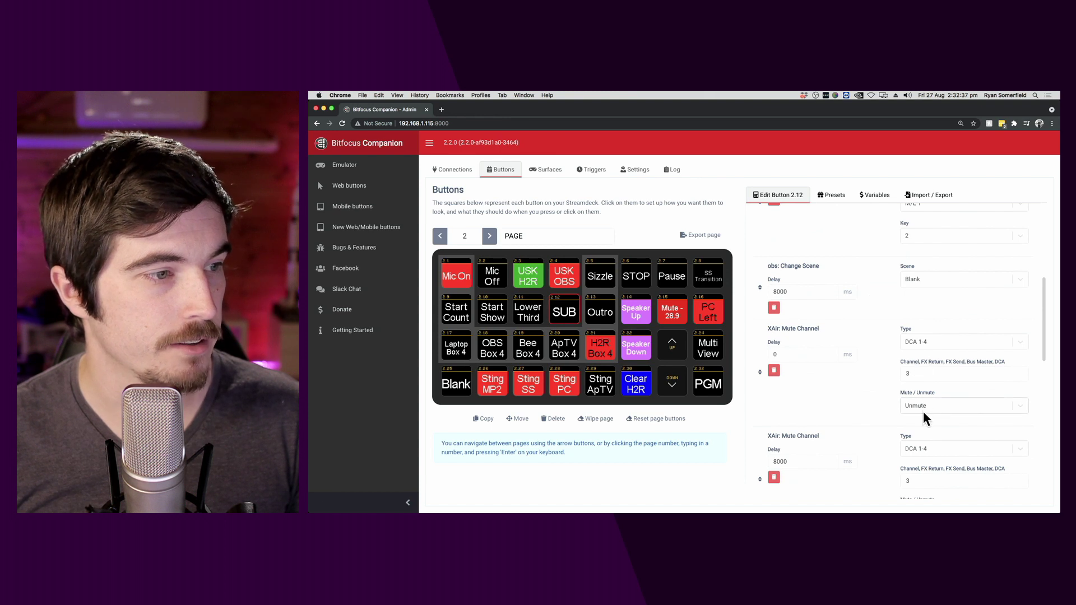
{"action": "scroll", "coordinate": [923, 412], "scroll_direction": "down", "scroll_amount": 4}
{"action": "scroll", "coordinate": [926, 449], "scroll_direction": "down", "scroll_amount": 1}
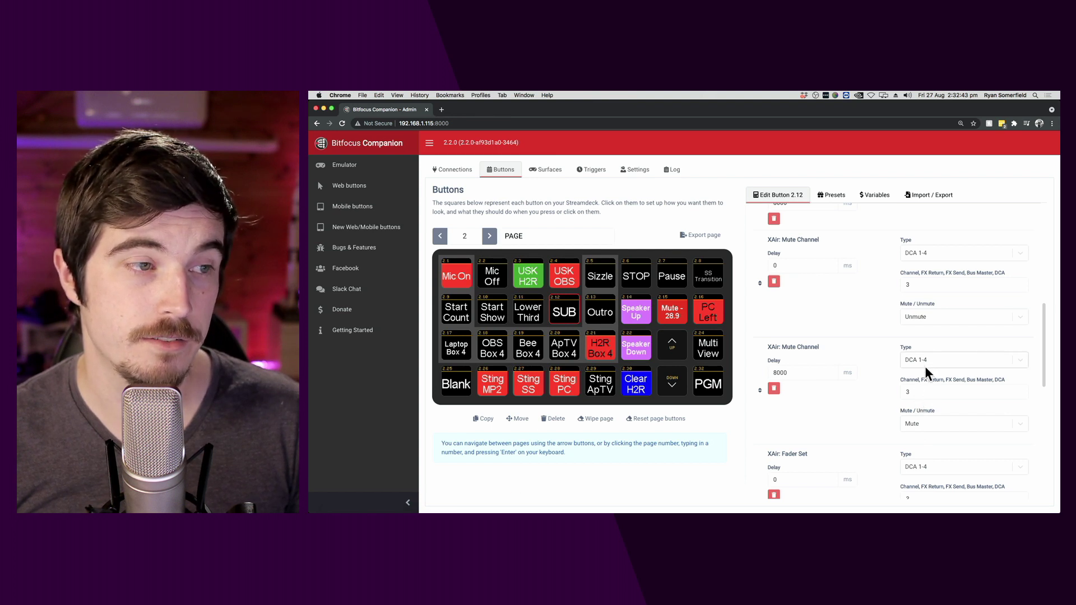
{"action": "scroll", "coordinate": [926, 477], "scroll_direction": "down", "scroll_amount": 5}
{"action": "scroll", "coordinate": [922, 475], "scroll_direction": "down", "scroll_amount": 4}
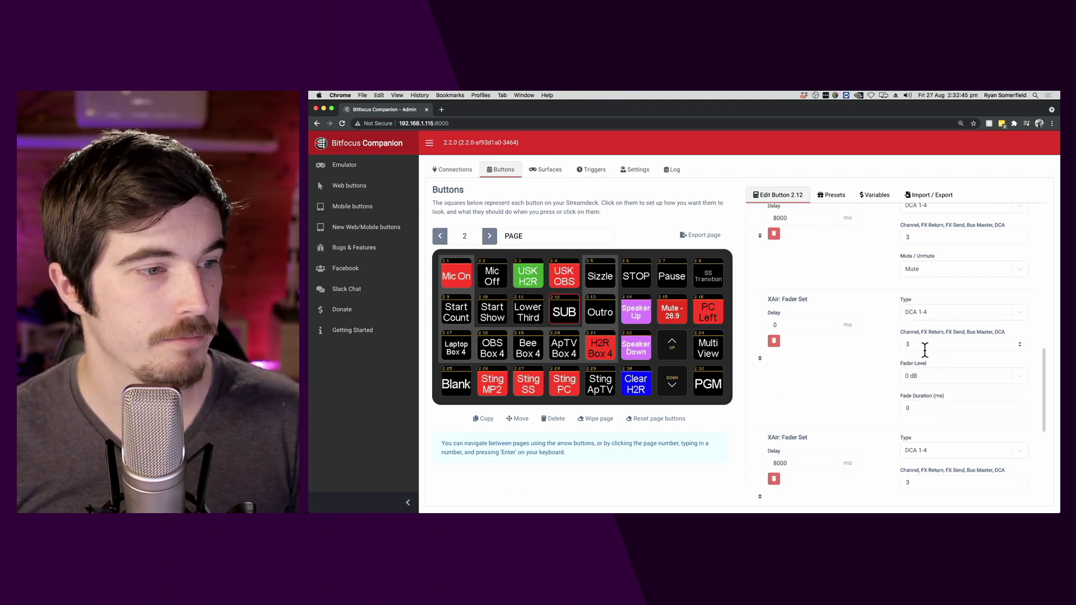
{"action": "scroll", "coordinate": [927, 379], "scroll_direction": "down", "scroll_amount": 8}
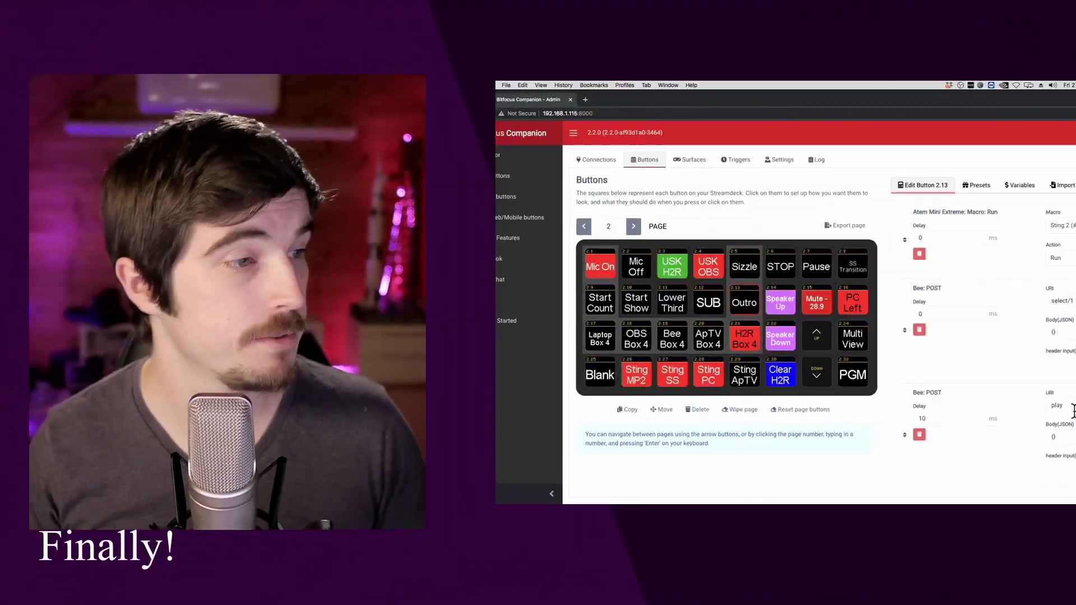
In the Outro button's press actions, set the Mute Channel action for FX Return 2 to Mute.
{"action": "scroll", "coordinate": [891, 409], "scroll_direction": "down", "scroll_amount": 3}
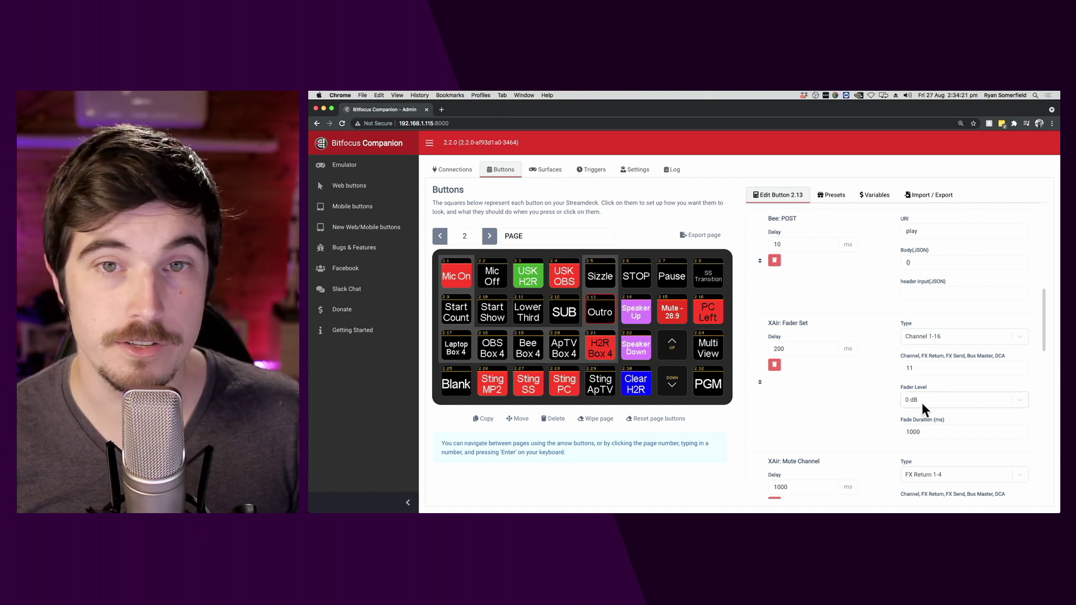
{"action": "scroll", "coordinate": [927, 375], "scroll_direction": "down", "scroll_amount": 3}
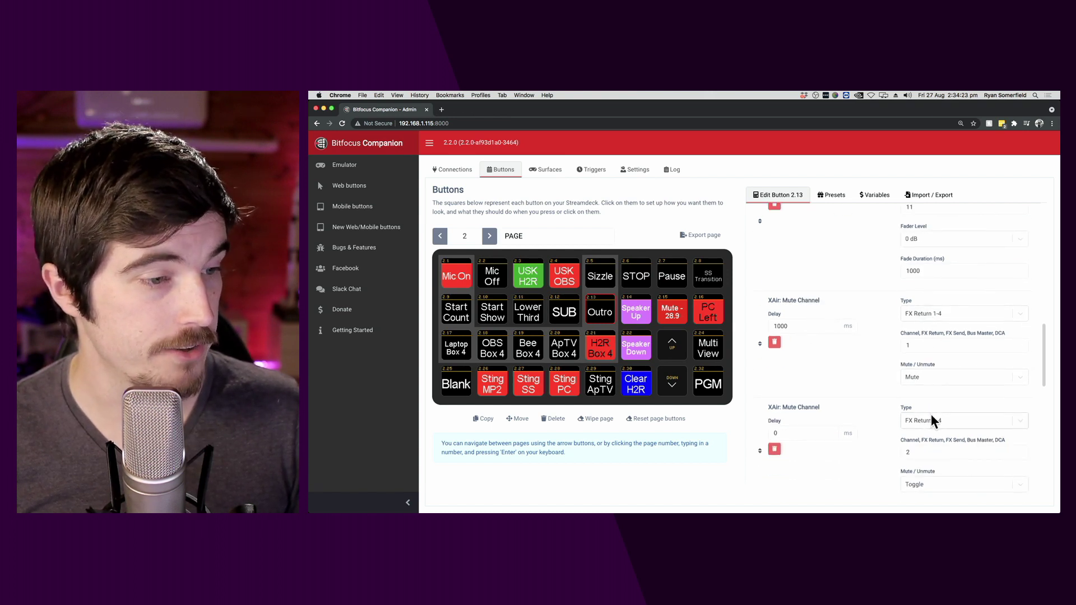
{"action": "scroll", "coordinate": [930, 421], "scroll_direction": "down", "scroll_amount": 1}
{"action": "scroll", "coordinate": [927, 433], "scroll_direction": "down", "scroll_amount": 1}
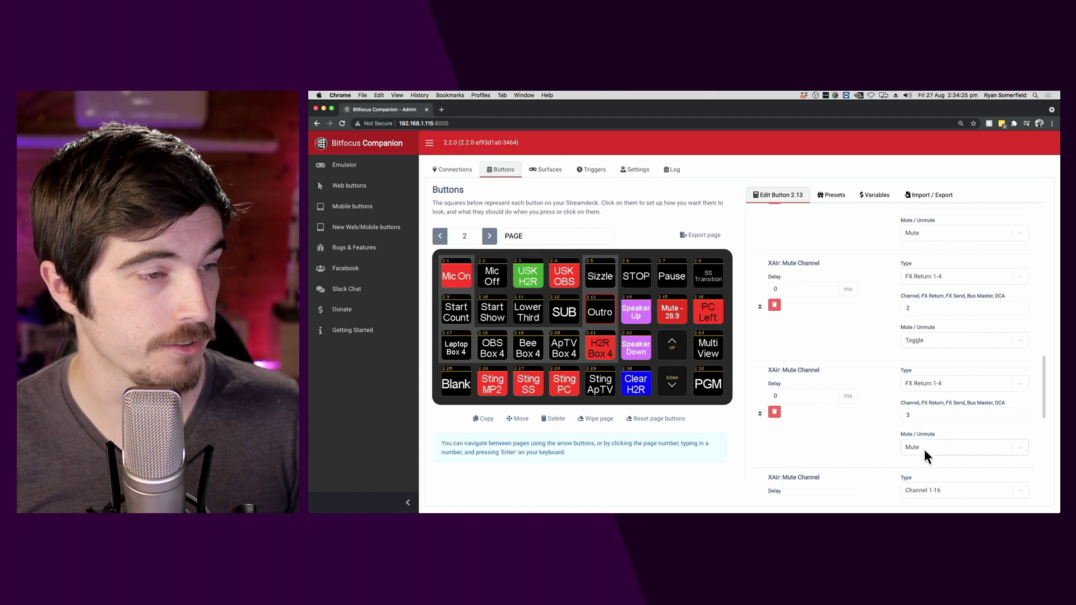
{"action": "left_click", "coordinate": [921, 343]}
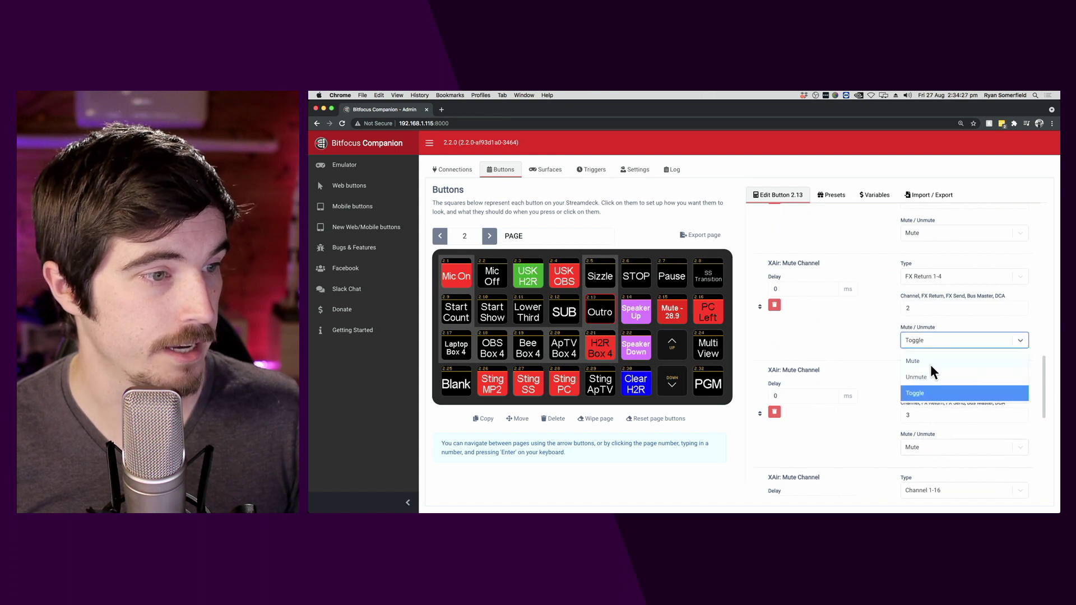
{"action": "left_click", "coordinate": [927, 361]}
Delete the OBS Change Scene action for Return Feed Schedule from the Outro button's press actions.
{"action": "scroll", "coordinate": [880, 367], "scroll_direction": "down", "scroll_amount": 2}
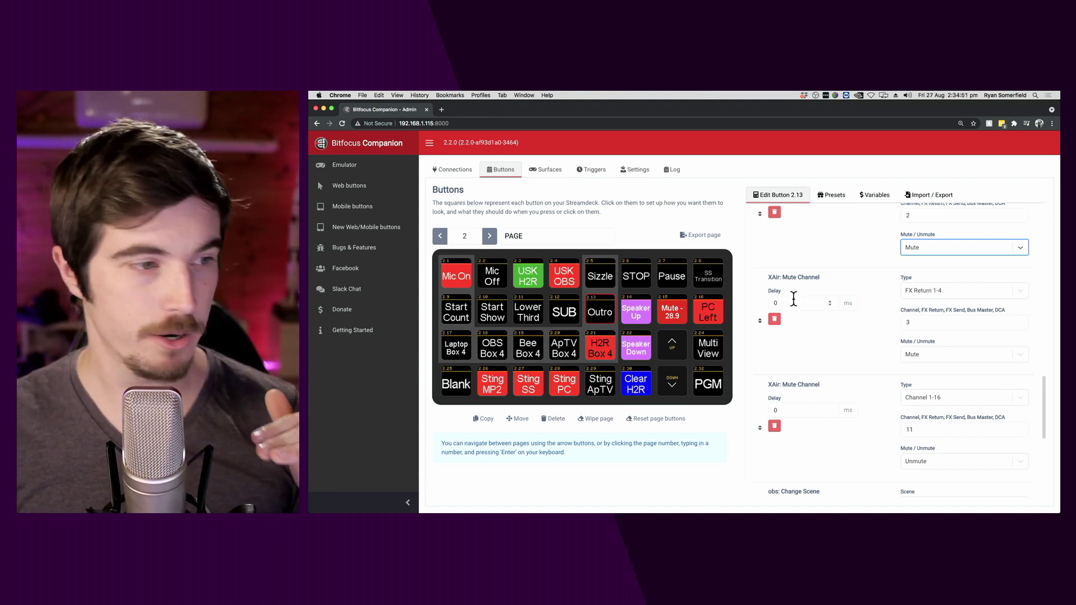
{"action": "scroll", "coordinate": [829, 410], "scroll_direction": "down", "scroll_amount": 5}
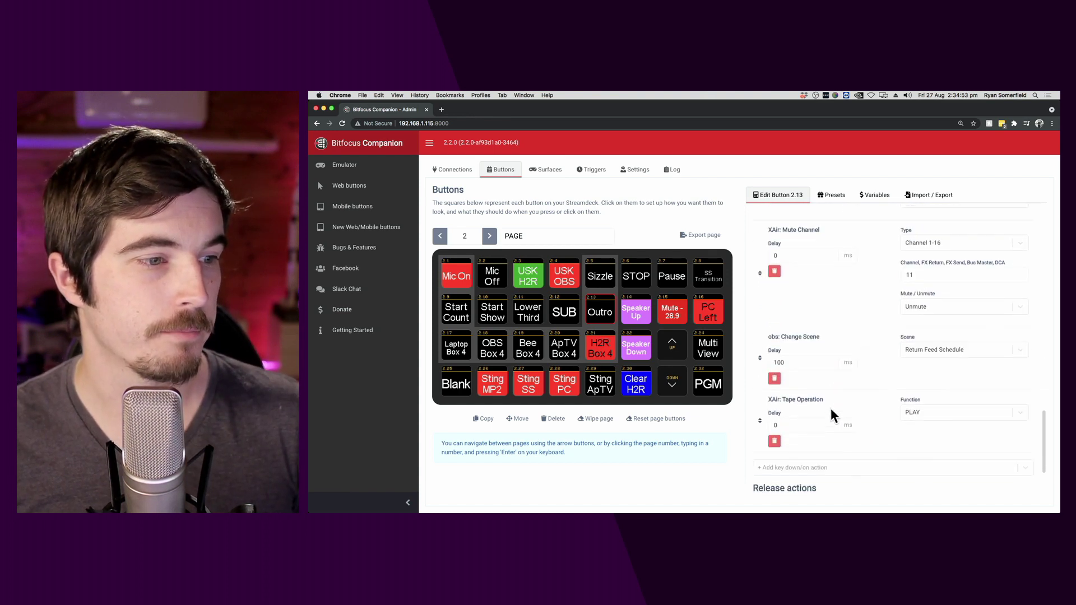
{"action": "scroll", "coordinate": [831, 412], "scroll_direction": "down", "scroll_amount": 1}
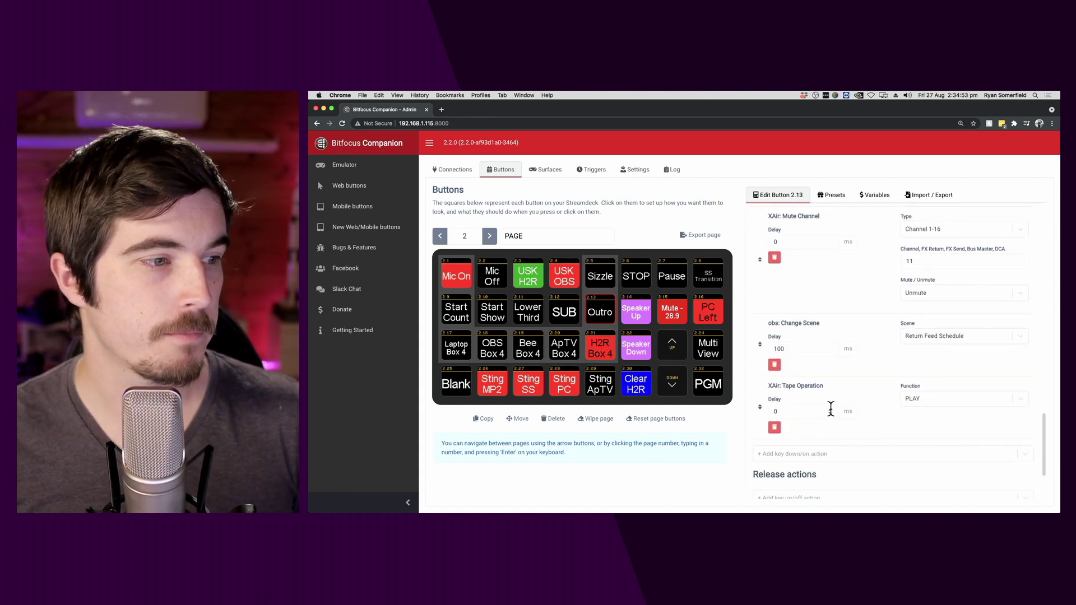
{"action": "left_click", "coordinate": [774, 365]}
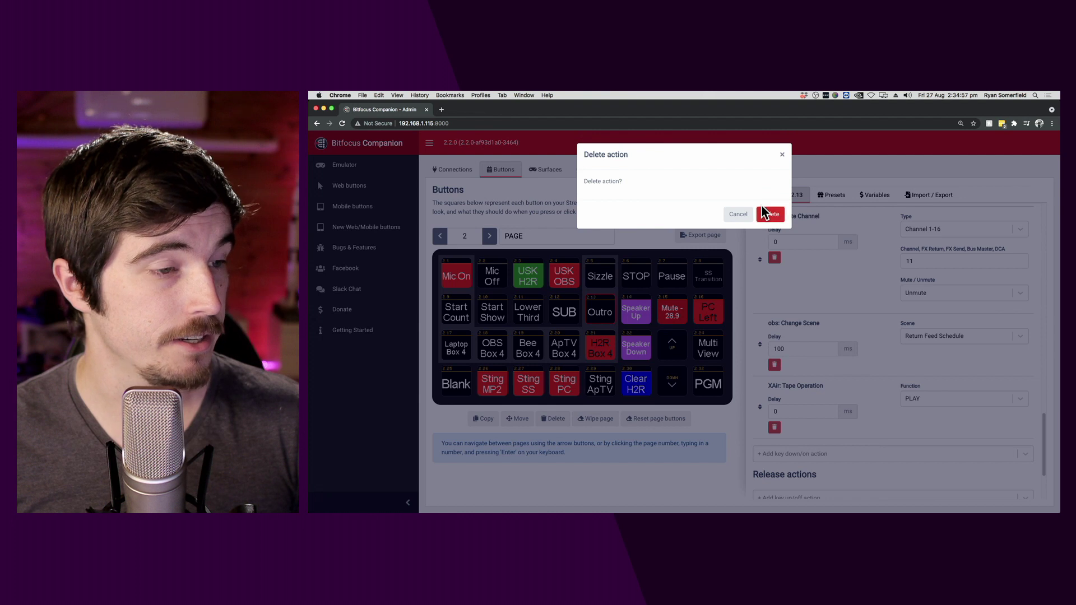
{"action": "left_click", "coordinate": [770, 214]}
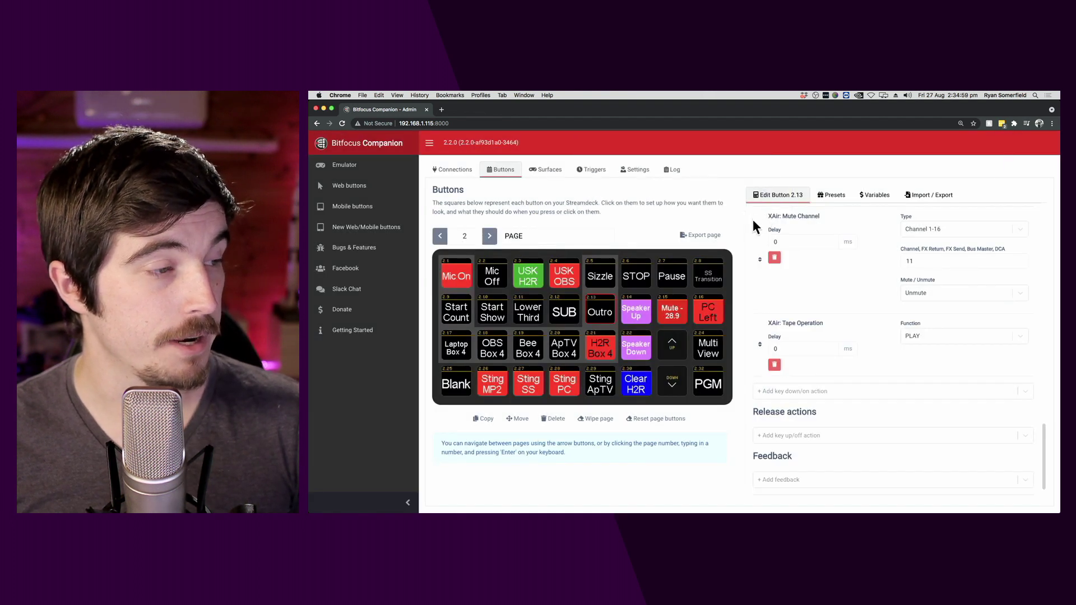